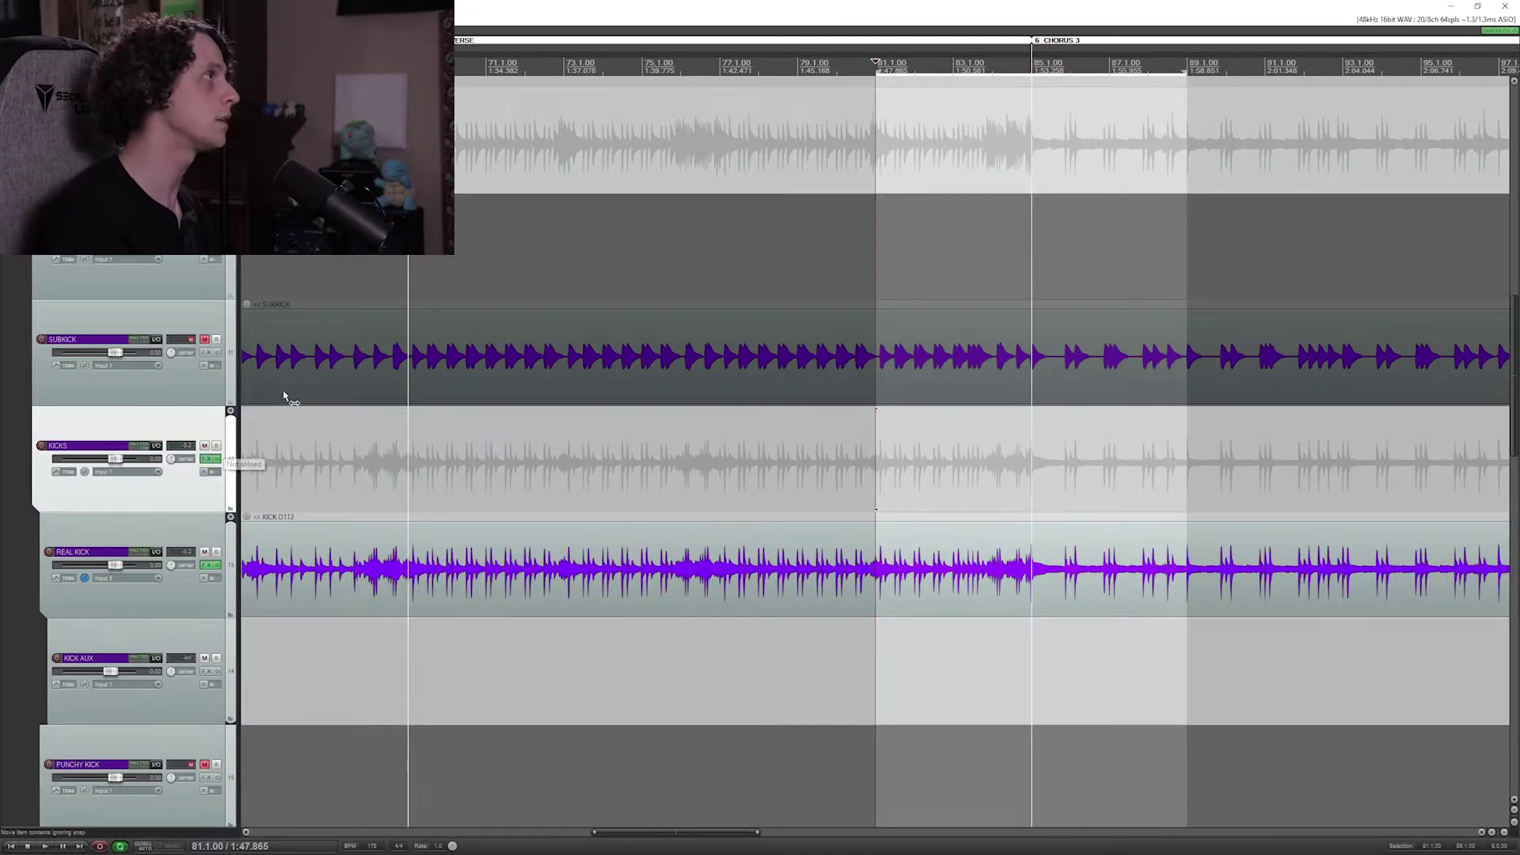
# Step: Collapse the KICKS folder, solo the SNARE REAL track and play it looped from bar 81 to 85
pyautogui.click(232, 411)
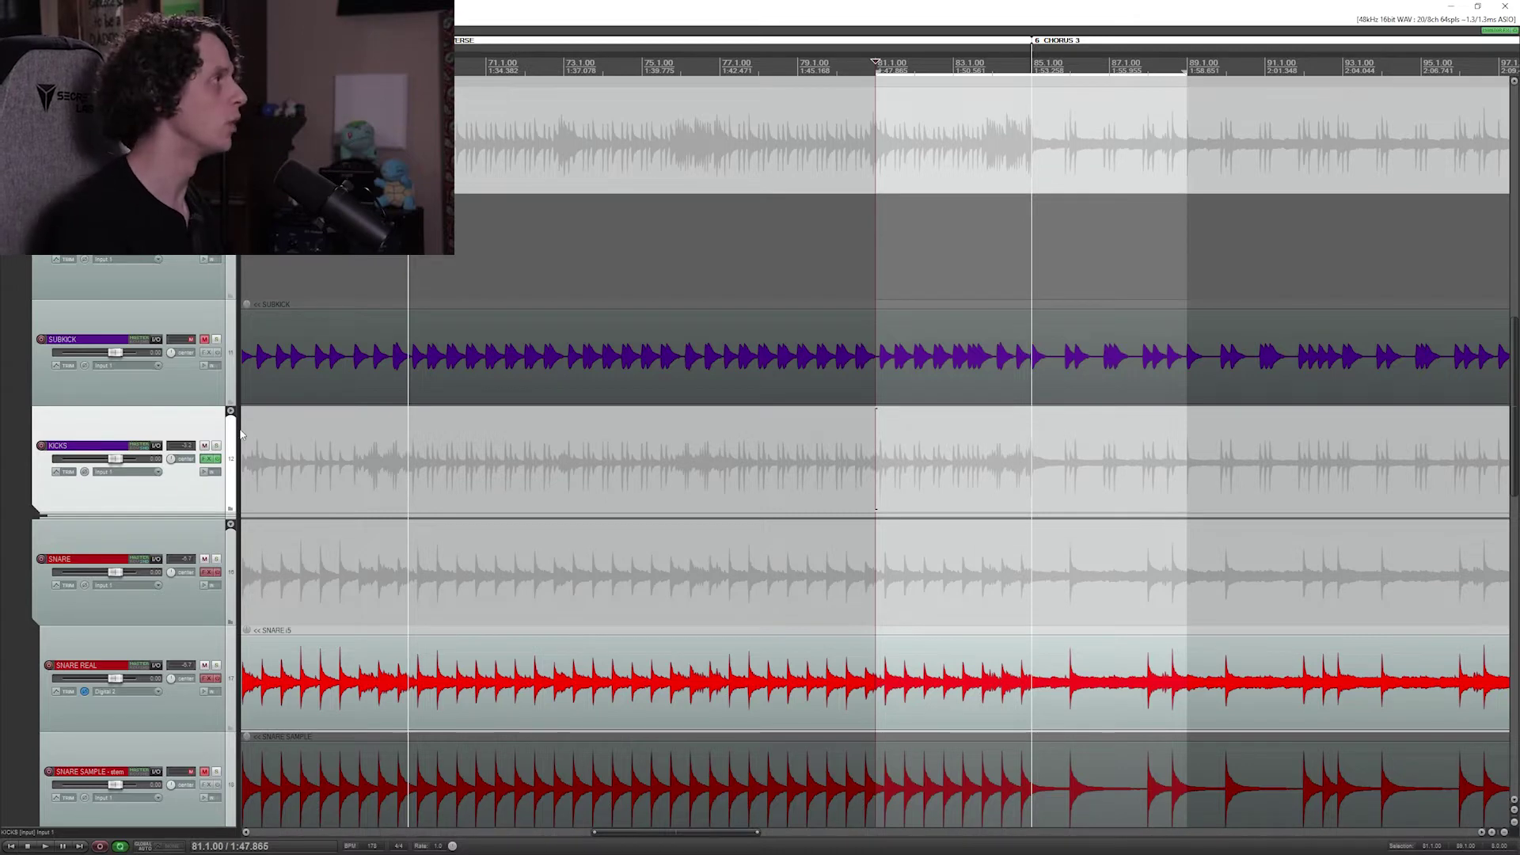
pyautogui.scroll(-1, 228, 549)
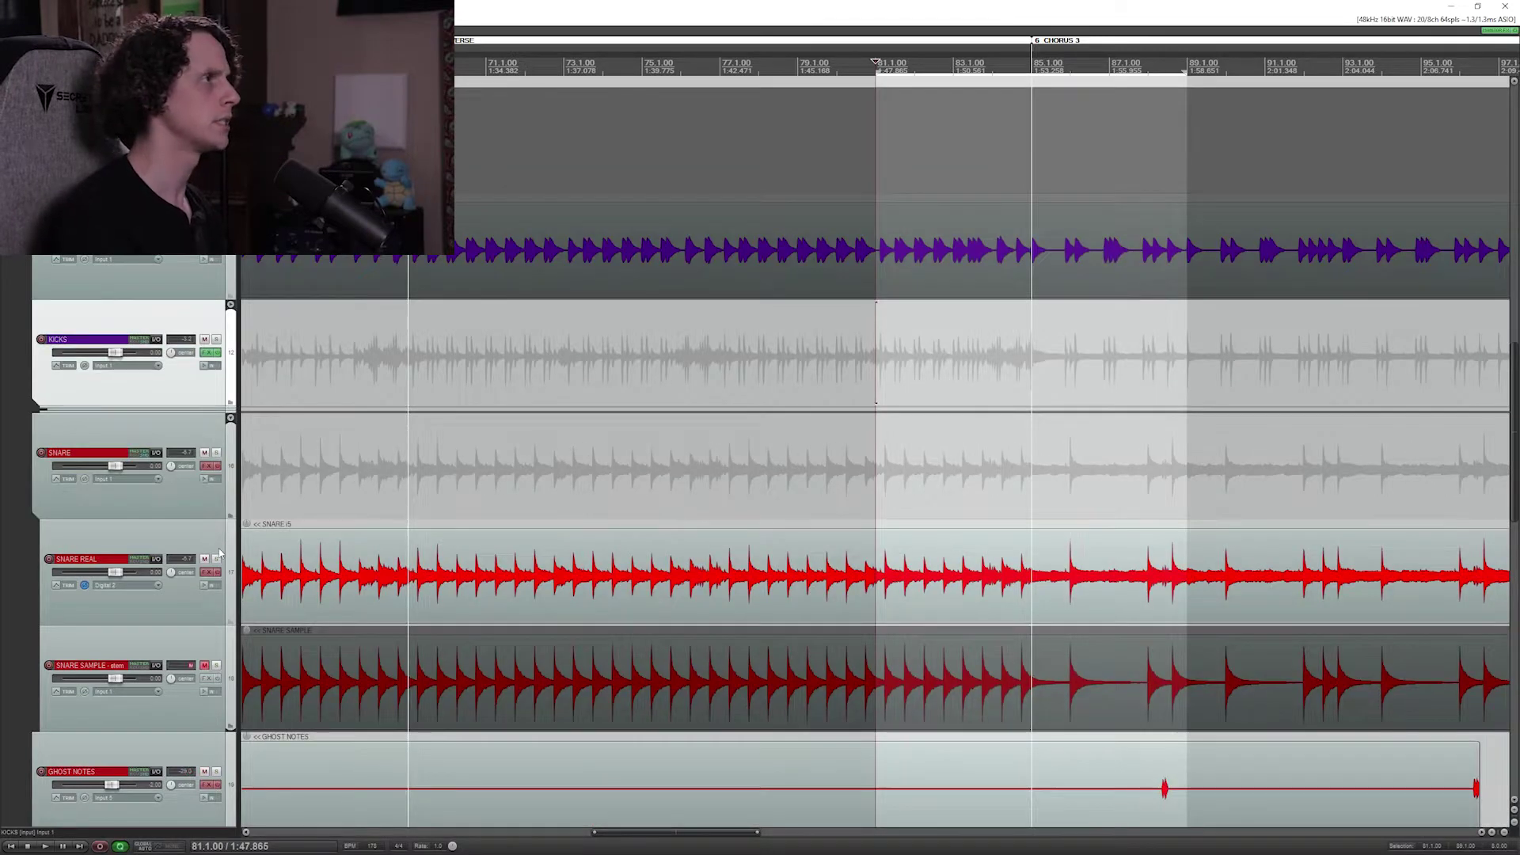
pyautogui.click(217, 560)
pyautogui.click(877, 490)
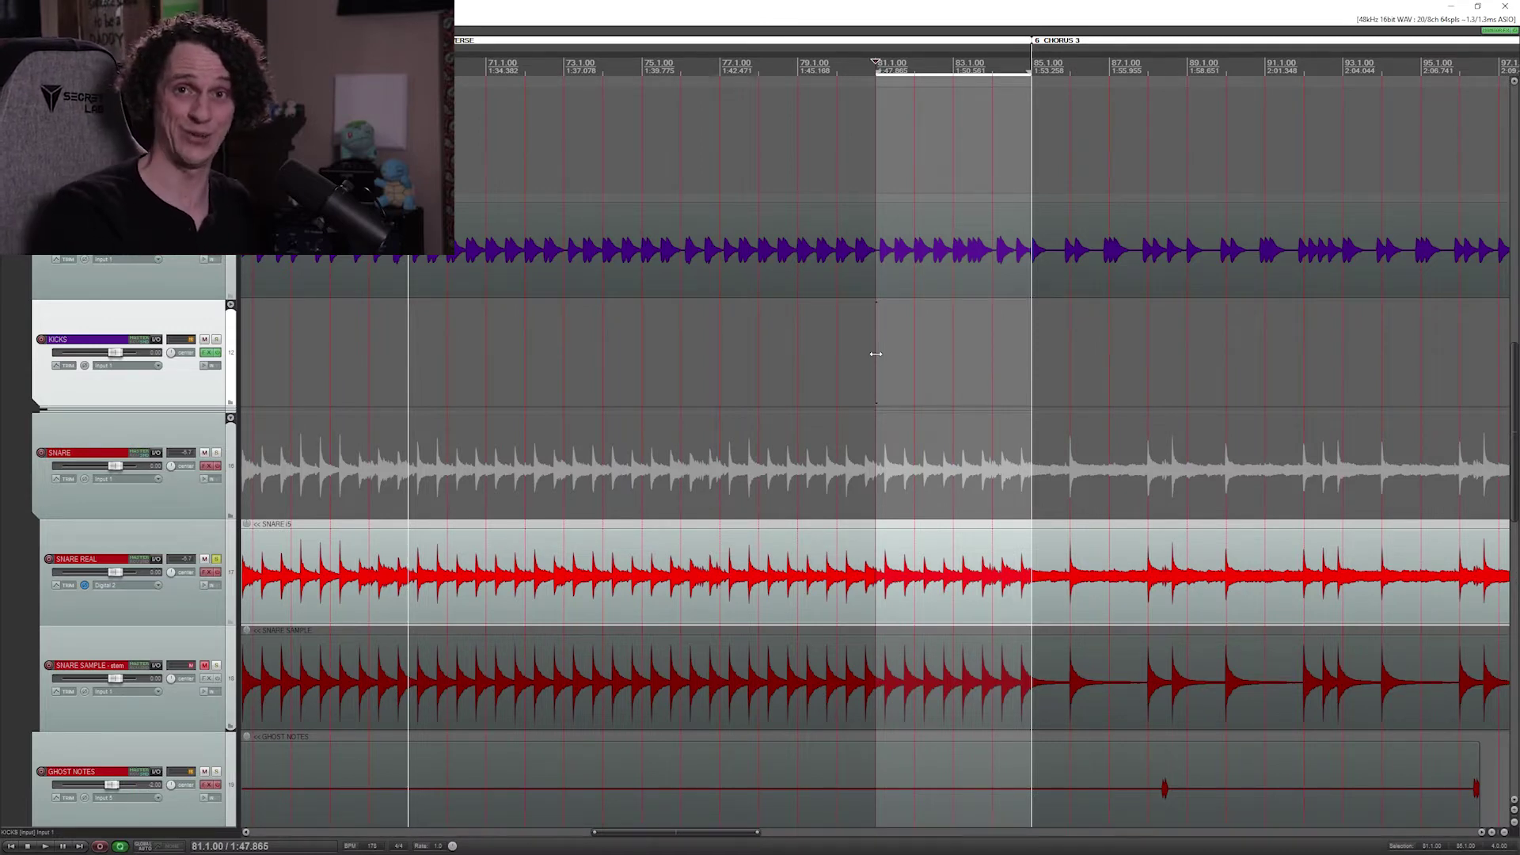
pyautogui.press('space')
# Step: Open SNARE REAL's effects chain, disable DeBleeder, Virtual Mix Rack and ReaEQ, and show the ReaGate settings
pyautogui.click(208, 573)
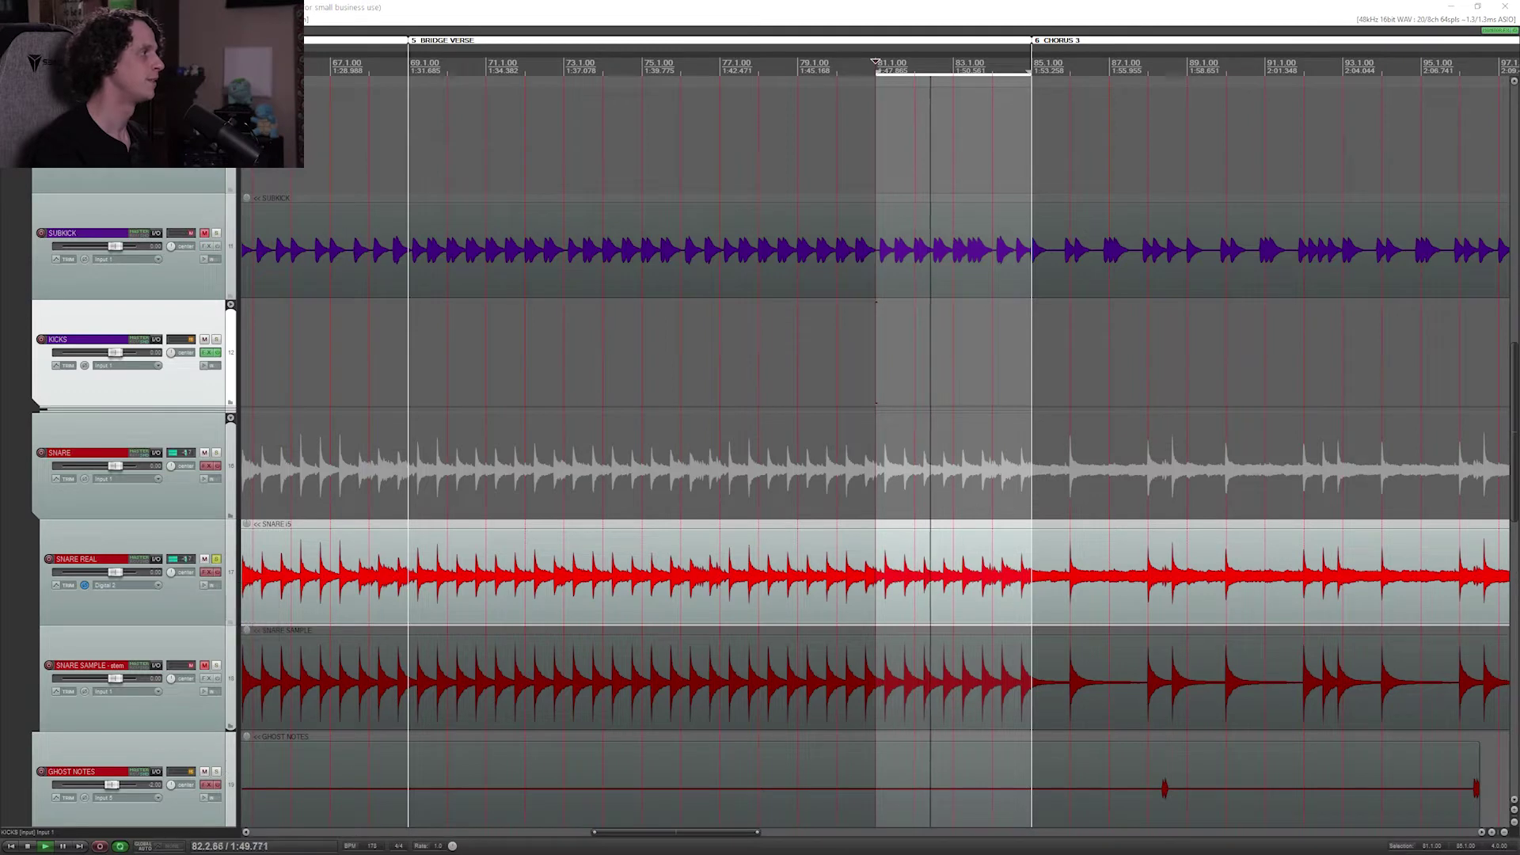
pyautogui.moveTo(719, 115); pyautogui.dragTo(617, 231)
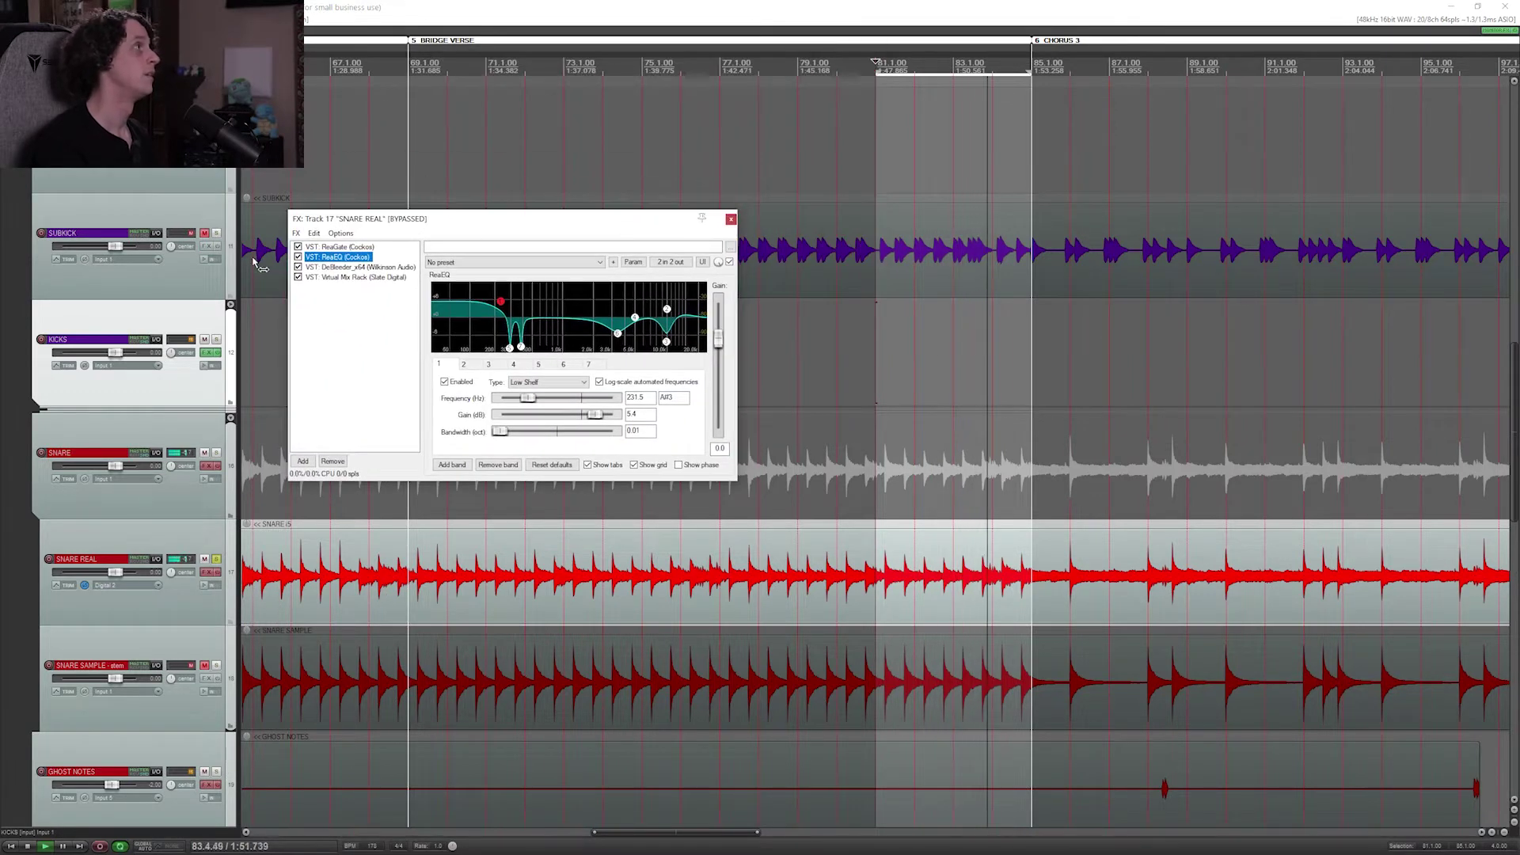
pyautogui.click(297, 267)
pyautogui.click(298, 277)
pyautogui.click(297, 257)
pyautogui.click(325, 247)
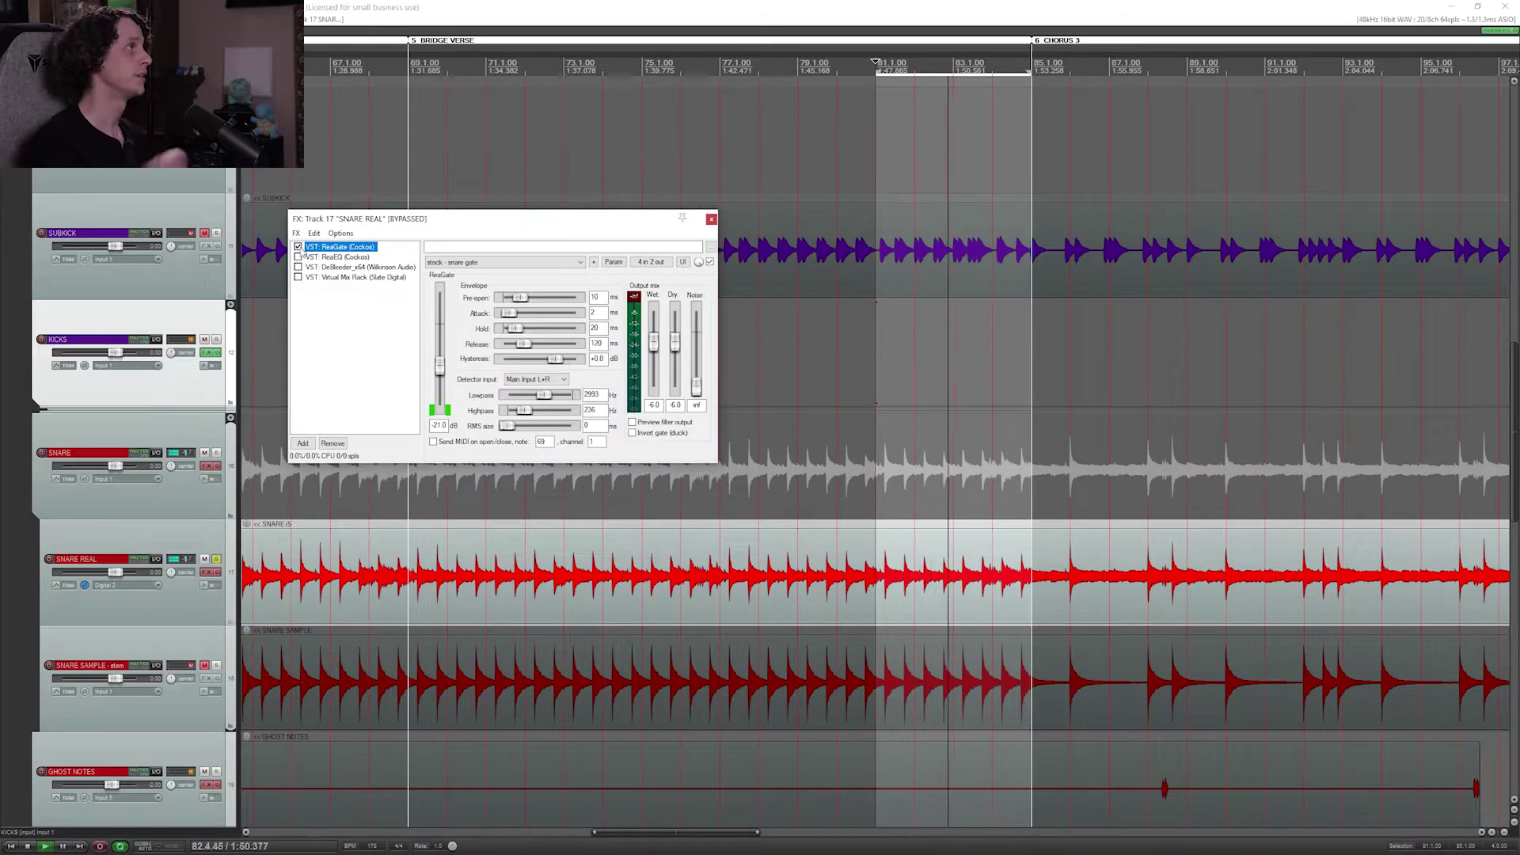
# Step: Enable SNARE REAL's effects, set ReaGate's wet level to +0.0 and dry level to -inf, and audition the gated snare
pyautogui.click(216, 572)
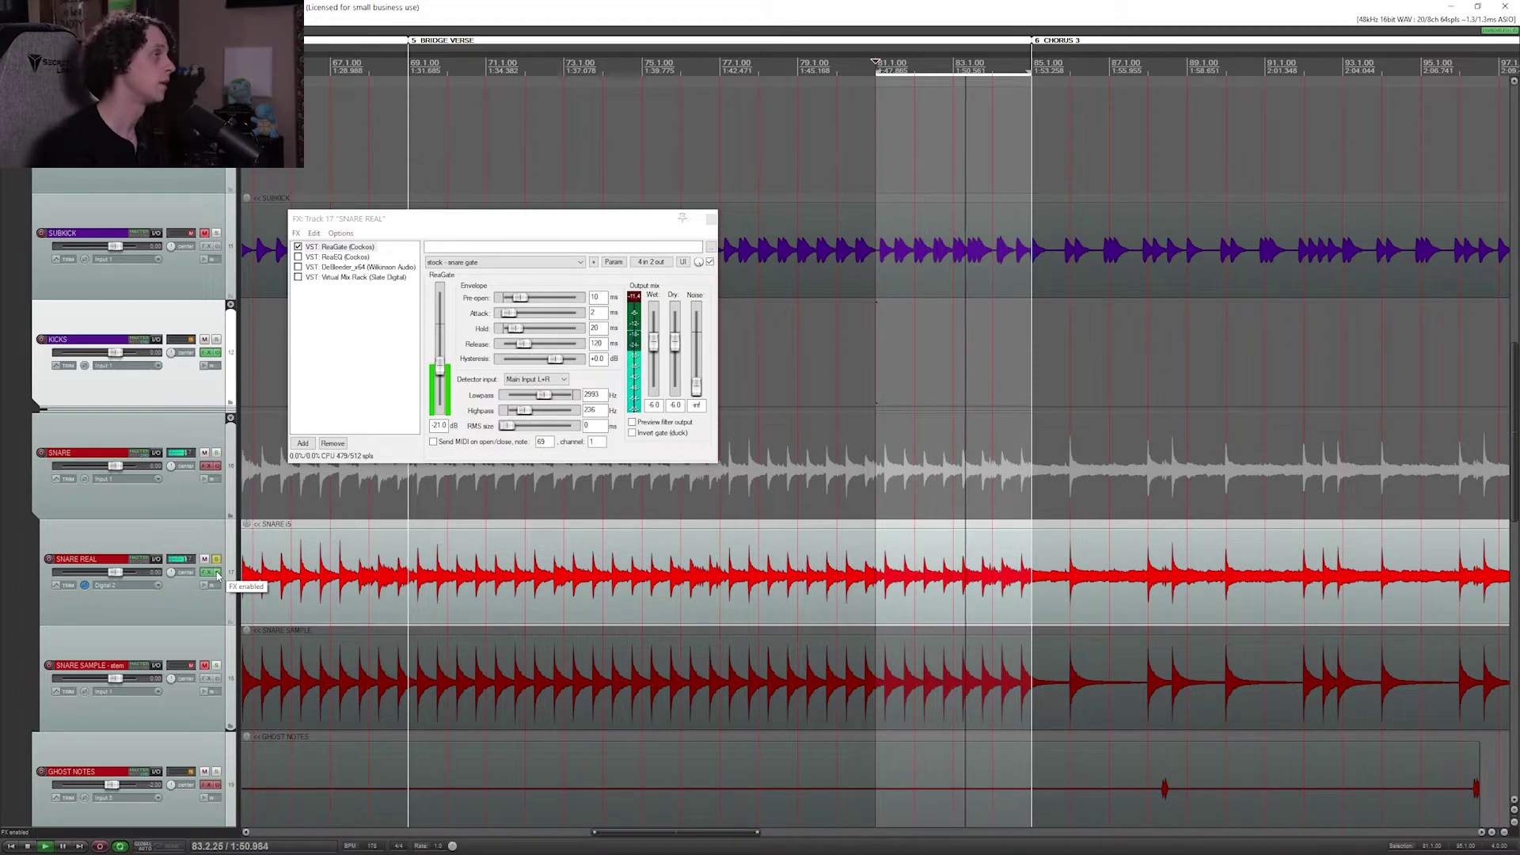
pyautogui.press('space')
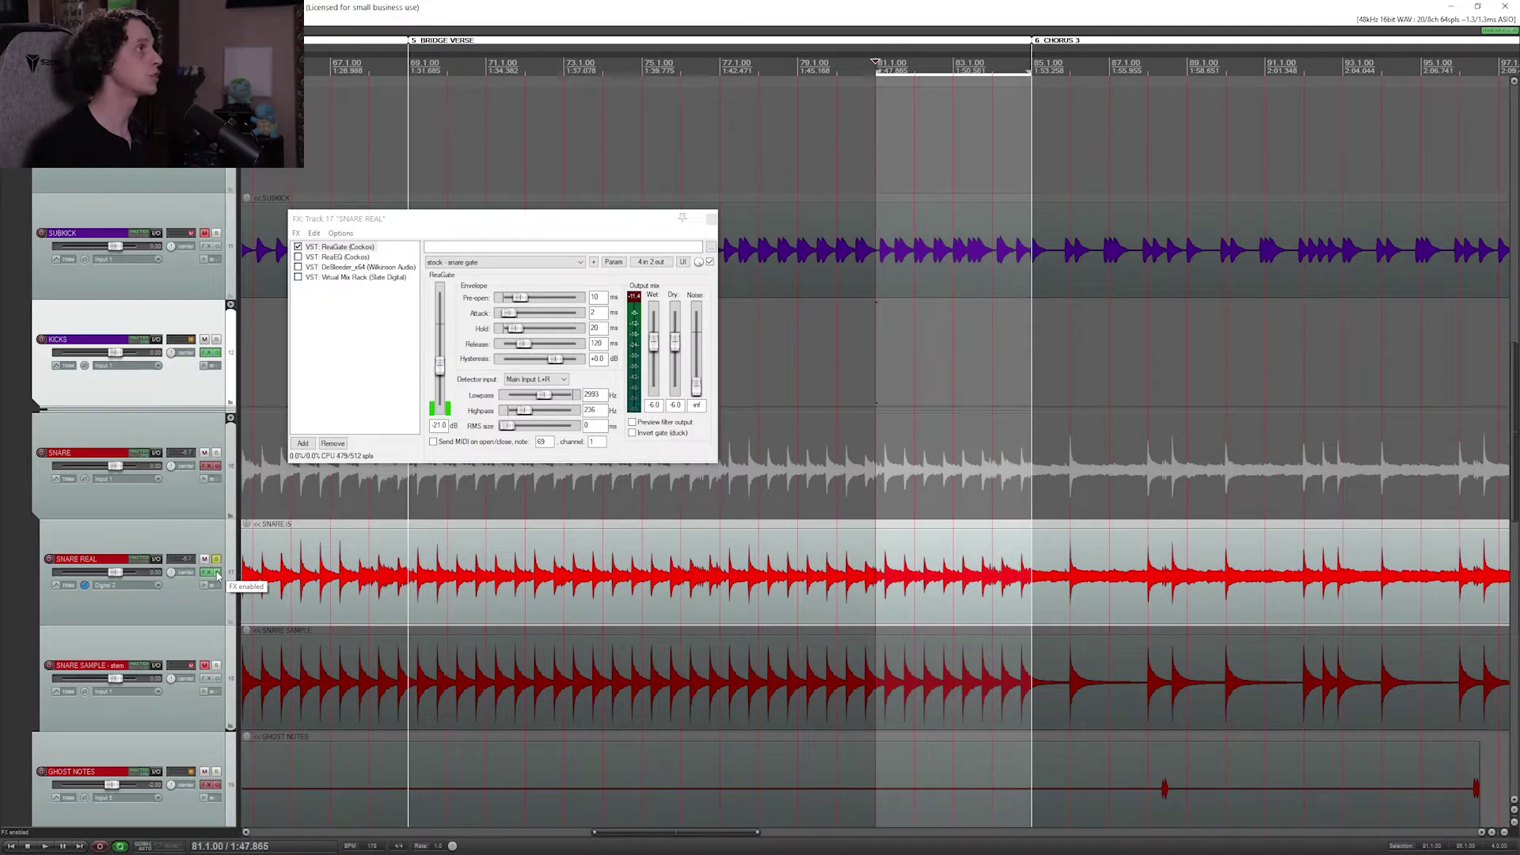
pyautogui.click(675, 345)
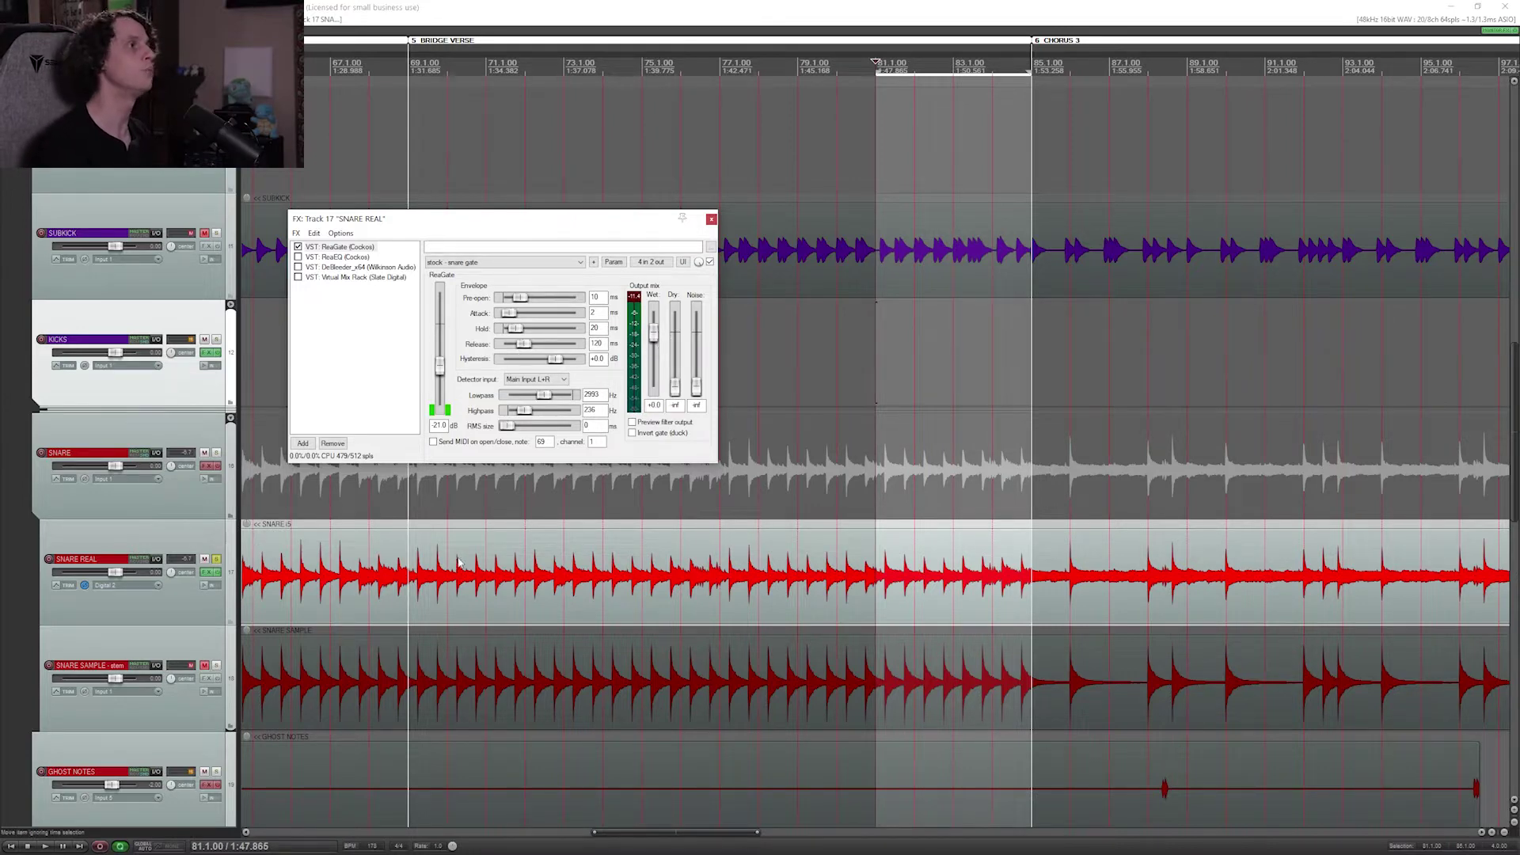
pyautogui.press('space')
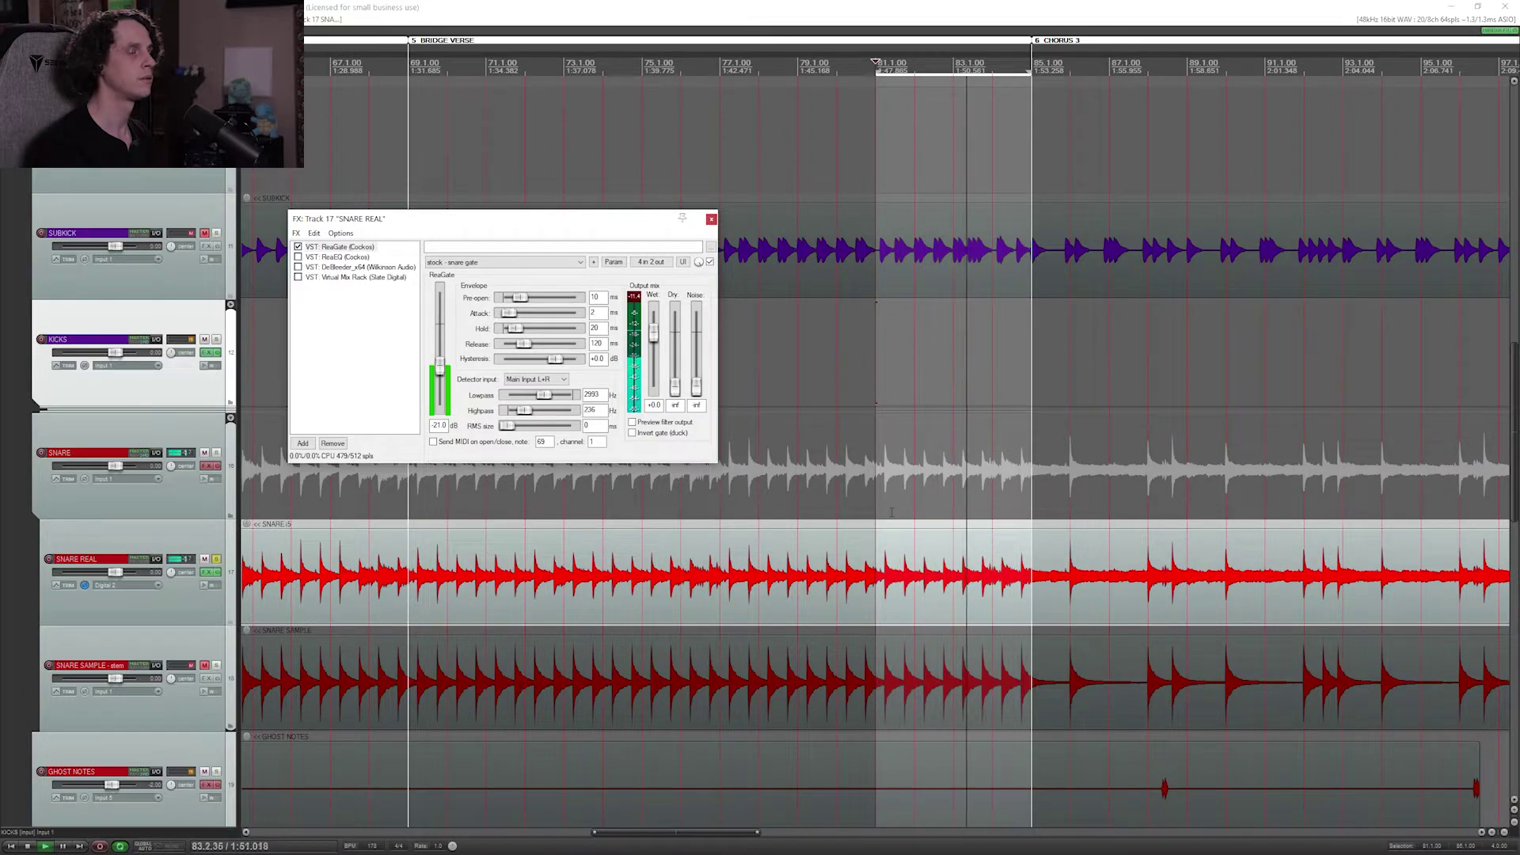
pyautogui.press('space')
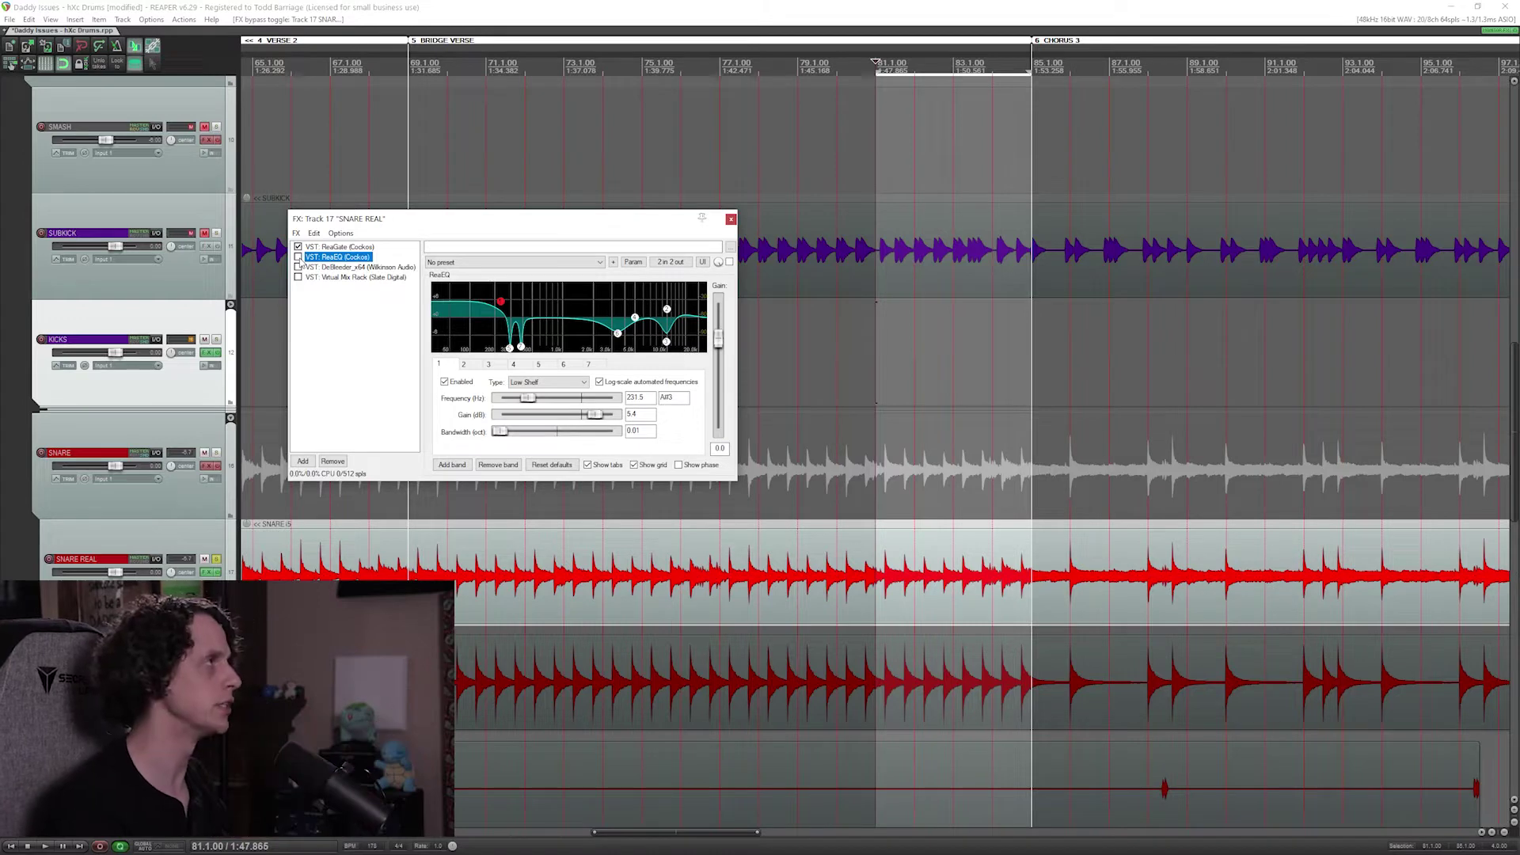
# Step: Enable ReaEQ on SNARE REAL and audition the loop with it
pyautogui.click(298, 258)
pyautogui.press('space')
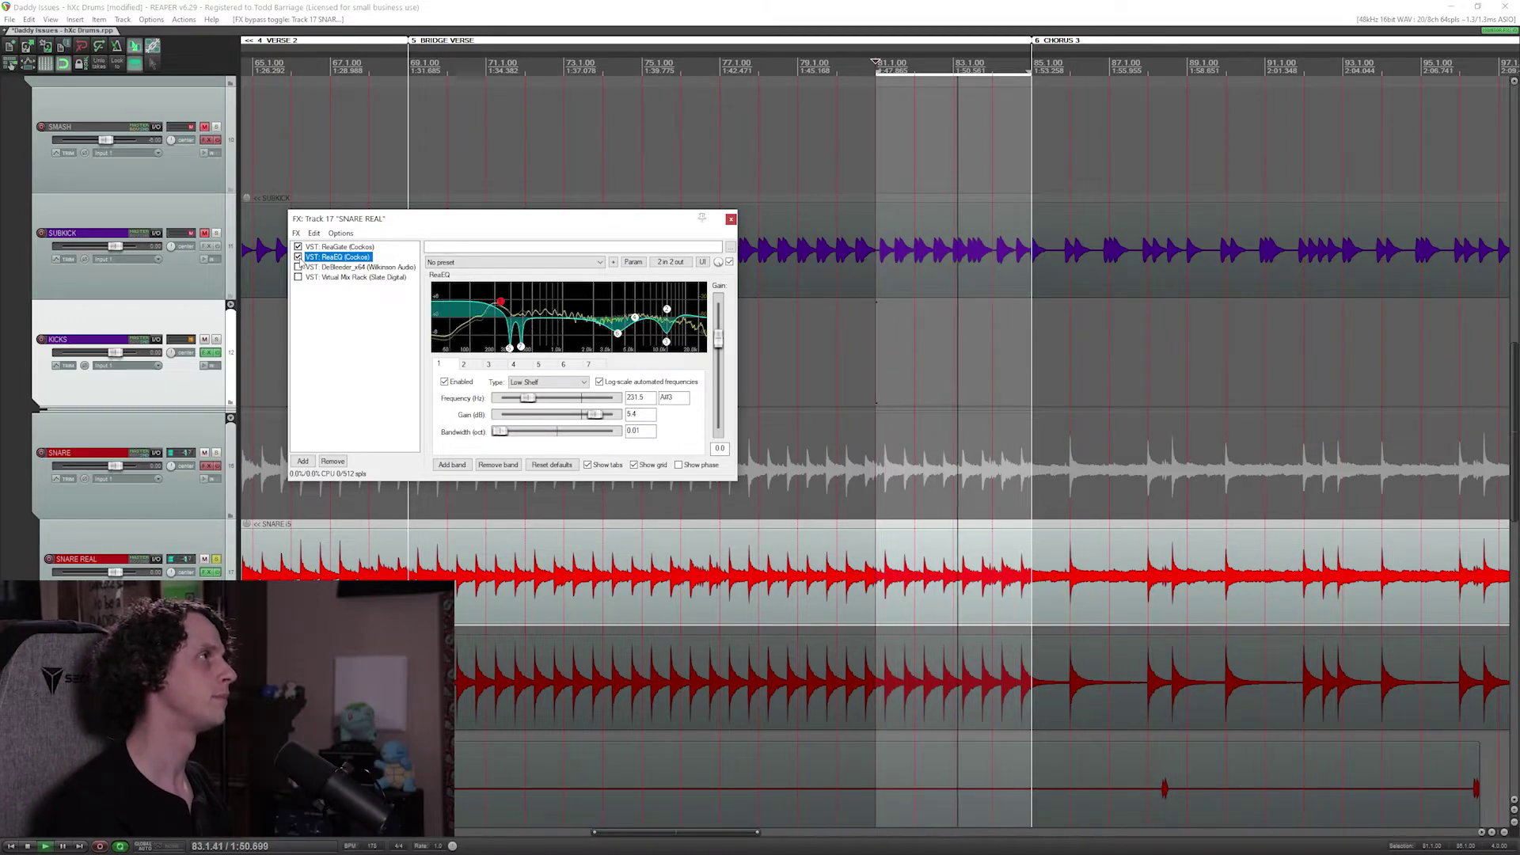
pyautogui.press('space')
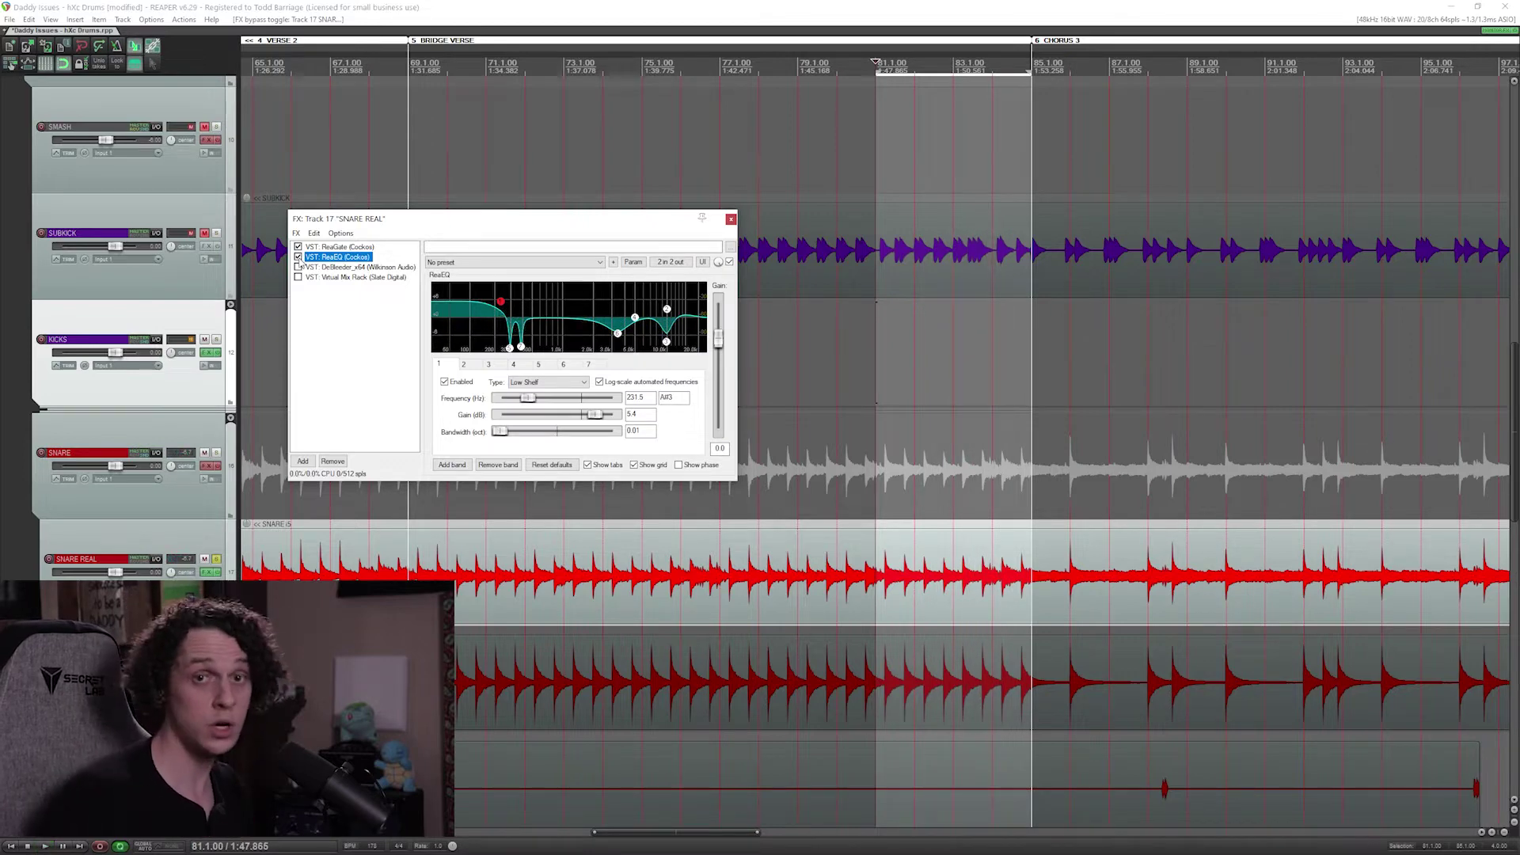
# Step: Compare the snare with ReaEQ bypassed and active while its low-shelf band 1 is off, and re-enable that band
pyautogui.click(445, 382)
pyautogui.click(297, 256)
pyautogui.press('space')
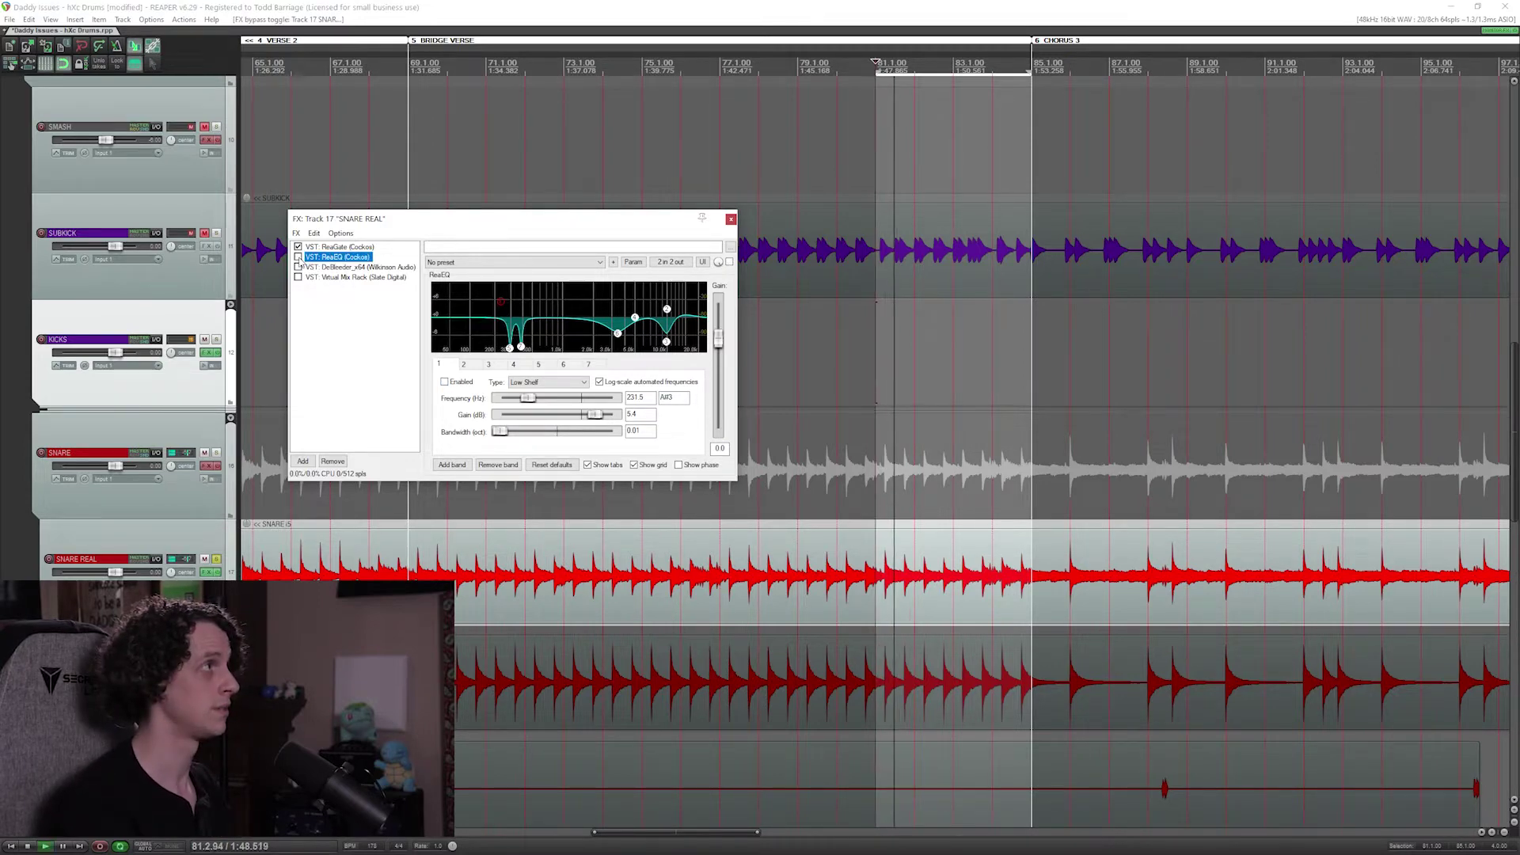
pyautogui.click(298, 257)
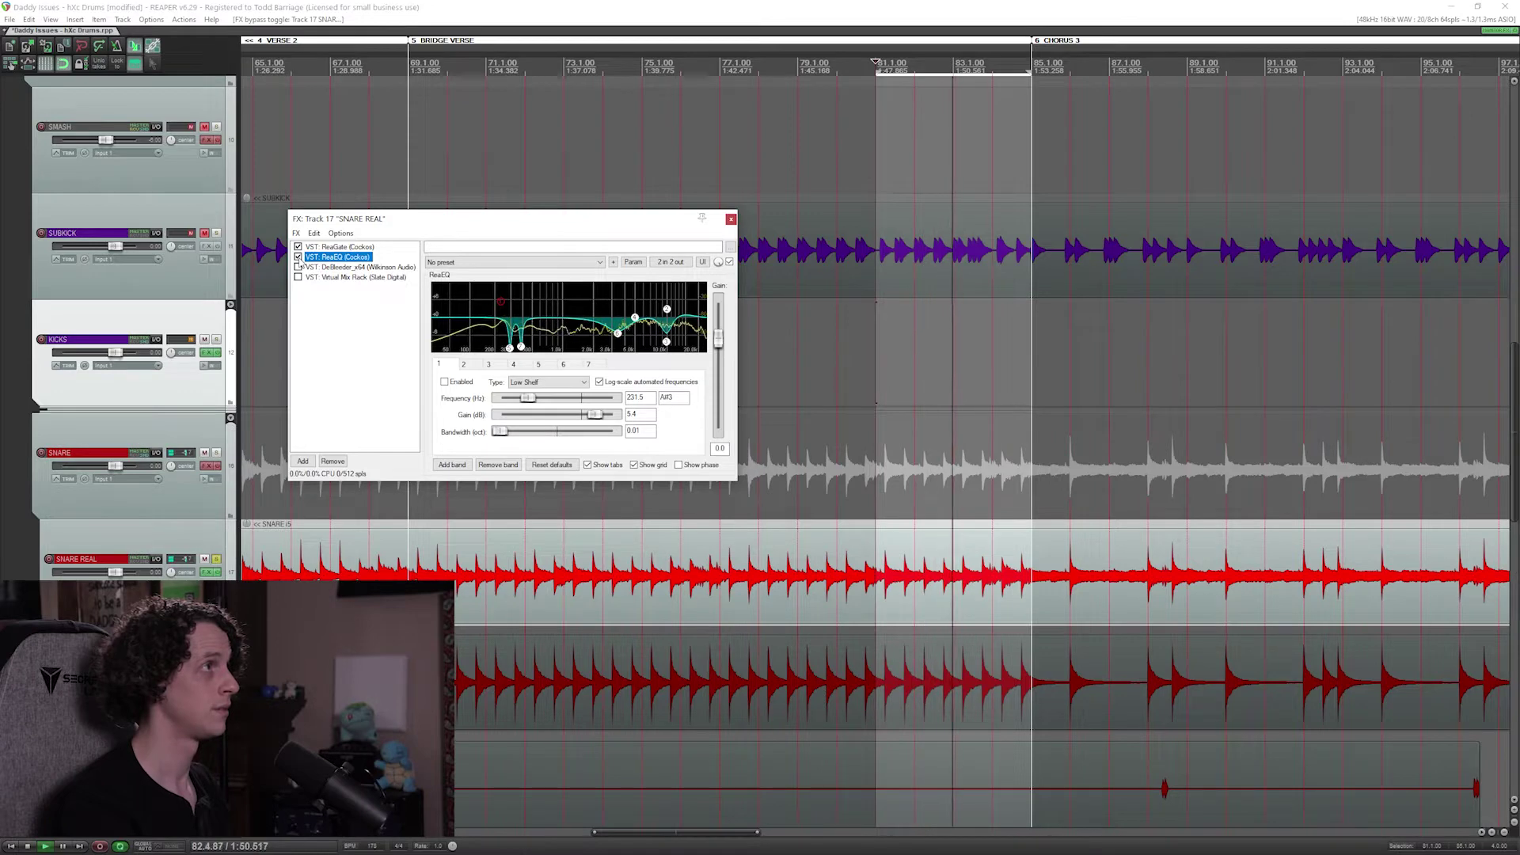
pyautogui.press('space')
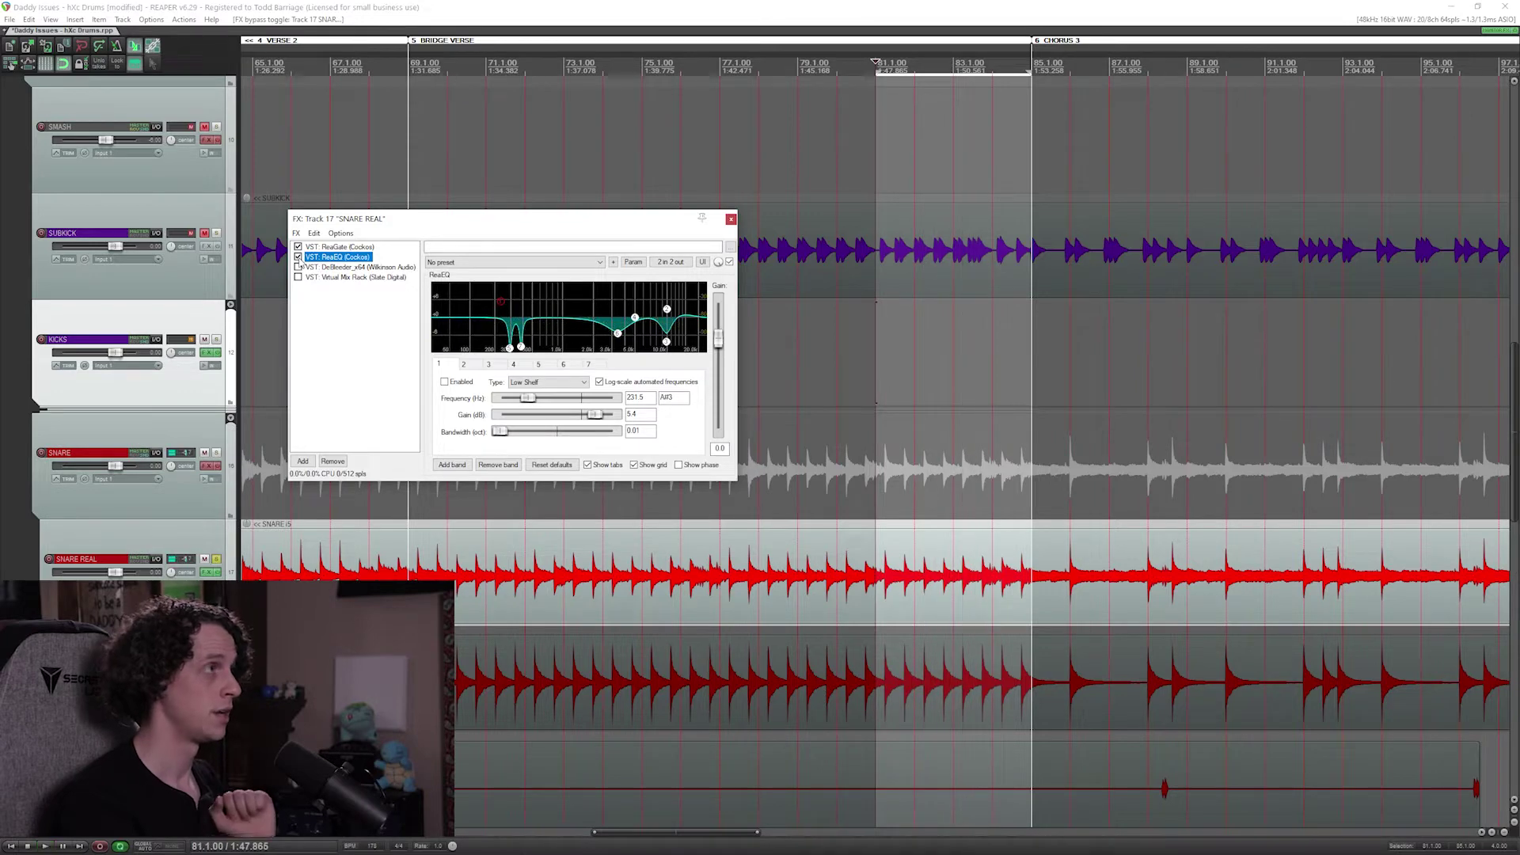
pyautogui.click(444, 382)
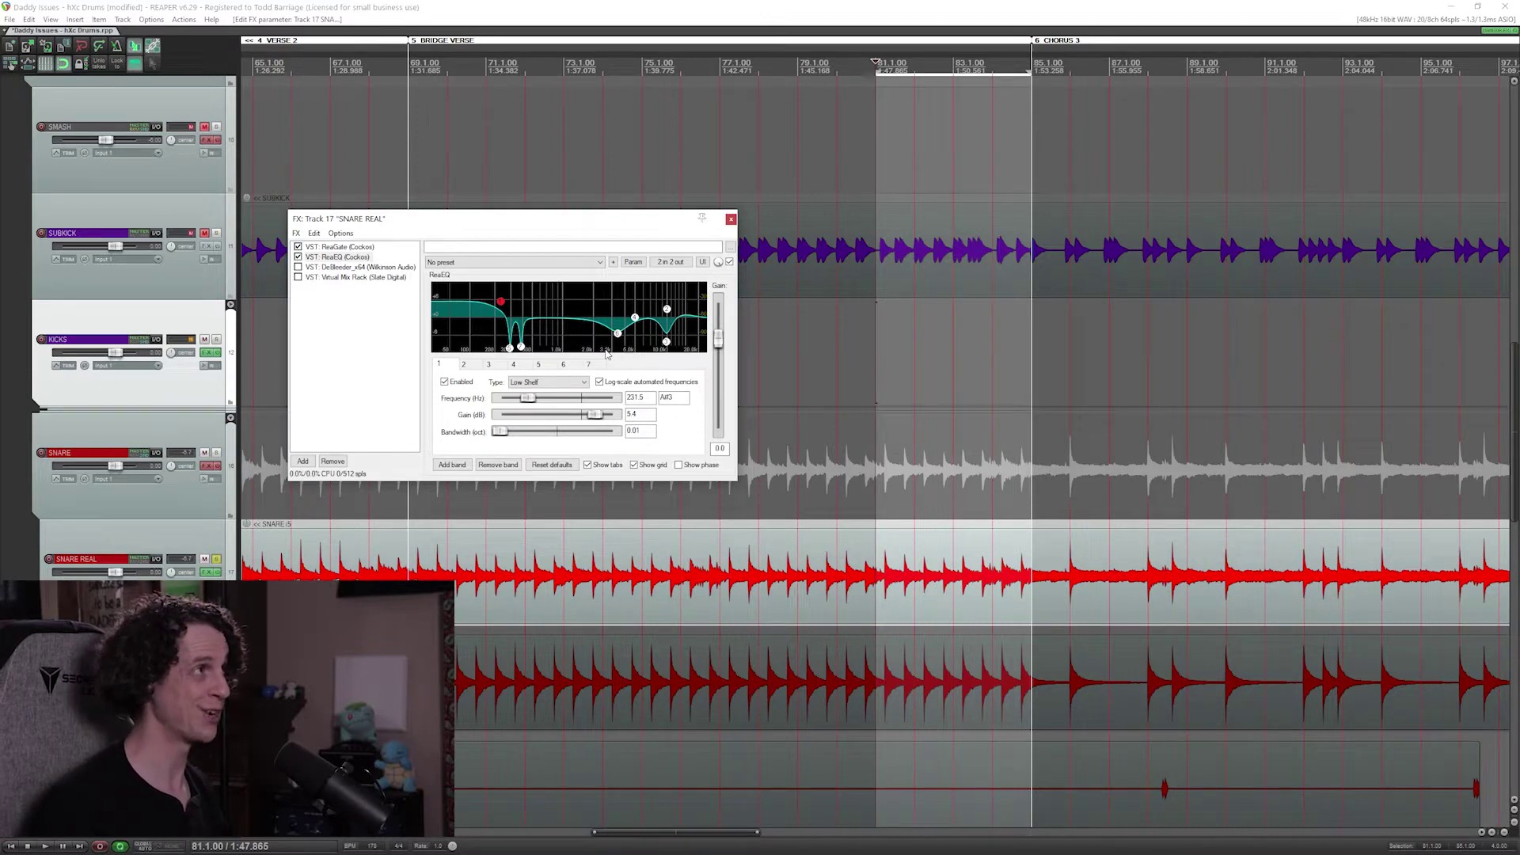
# Step: Disable ReaEQ's narrow cuts, bands 5 and 7, and audition the snare without them
pyautogui.click(509, 348)
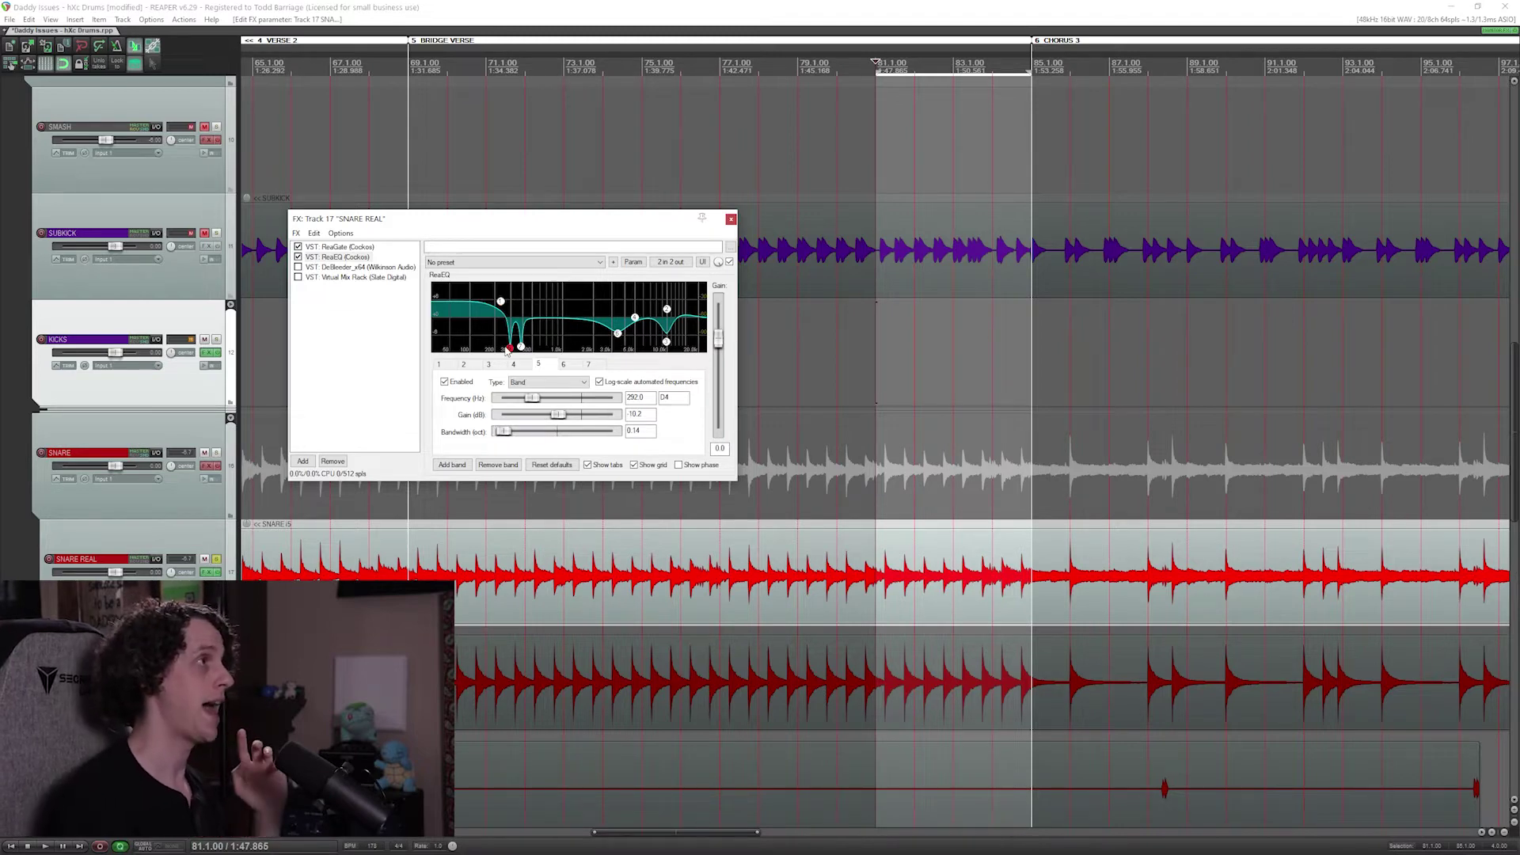
pyautogui.click(589, 361)
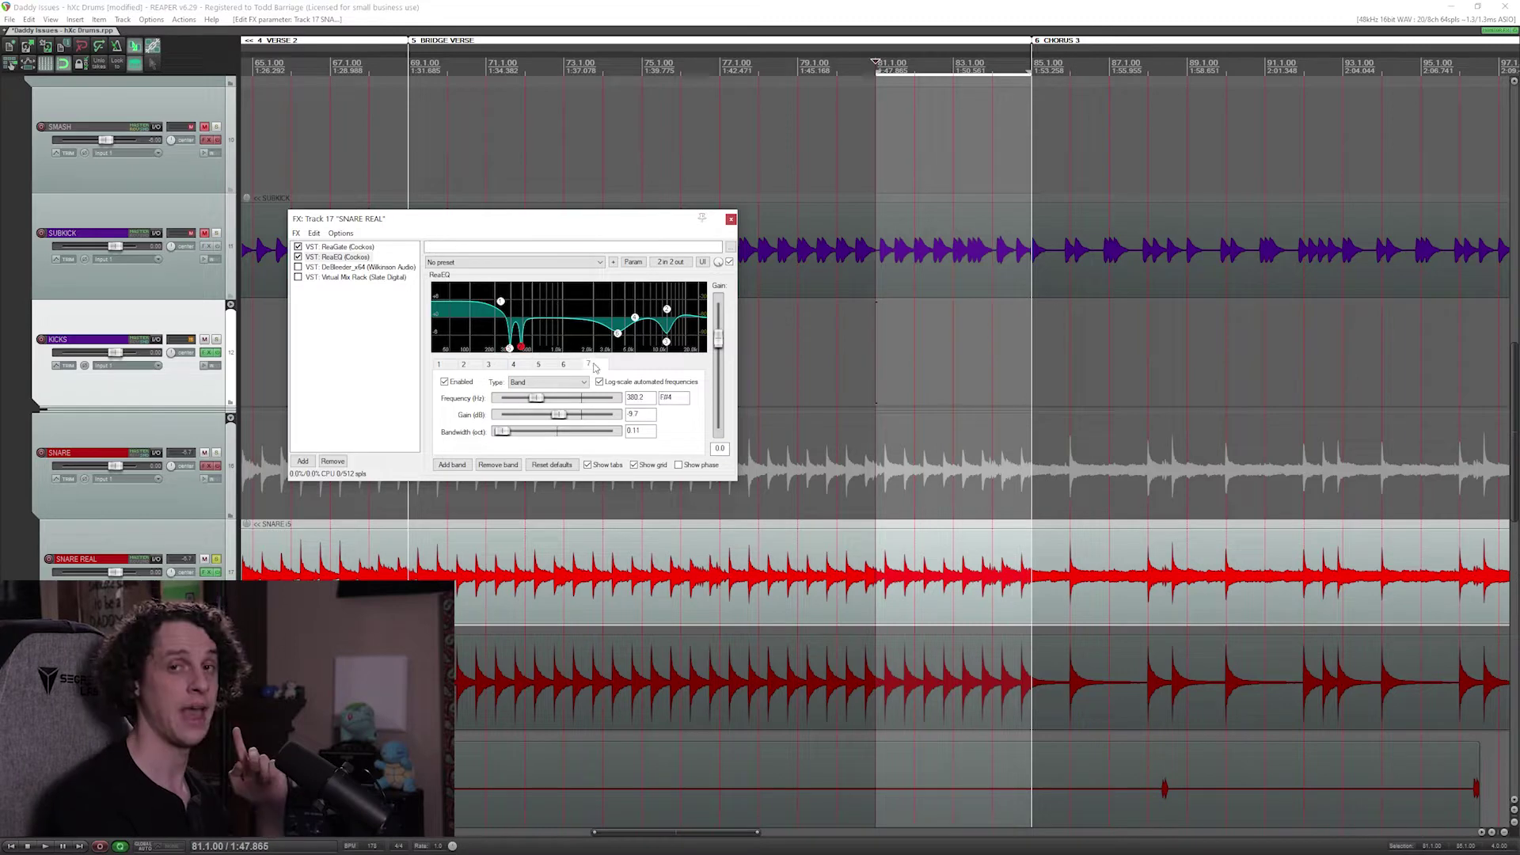
pyautogui.press('space')
pyautogui.click(539, 363)
pyautogui.click(467, 383)
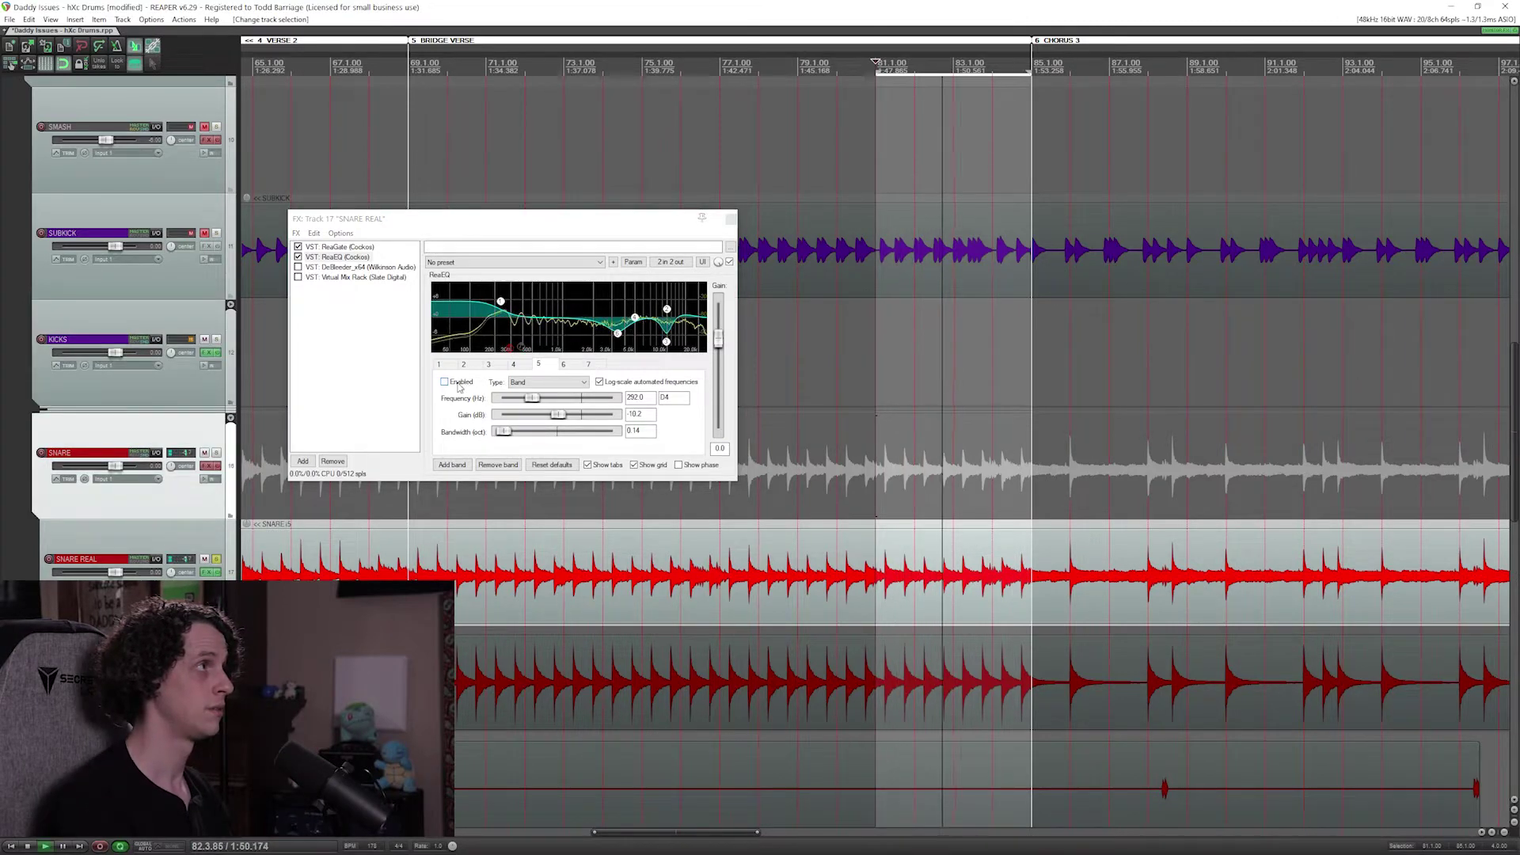
pyautogui.press('space')
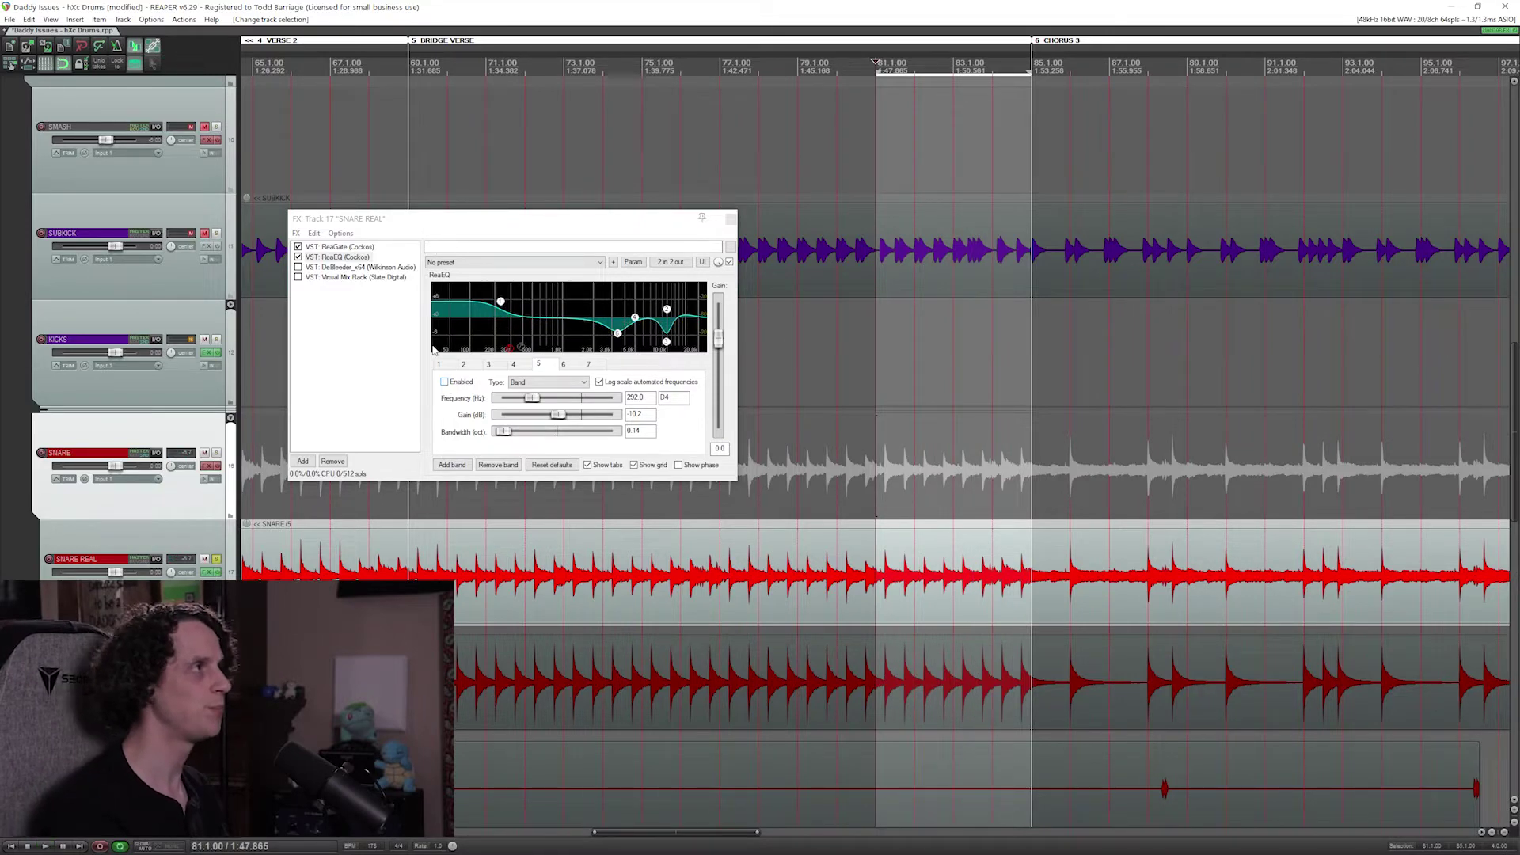
# Step: Re-enable ReaEQ bands 5 and 7 and audition the snare with both cuts active
pyautogui.doubleClick(509, 349)
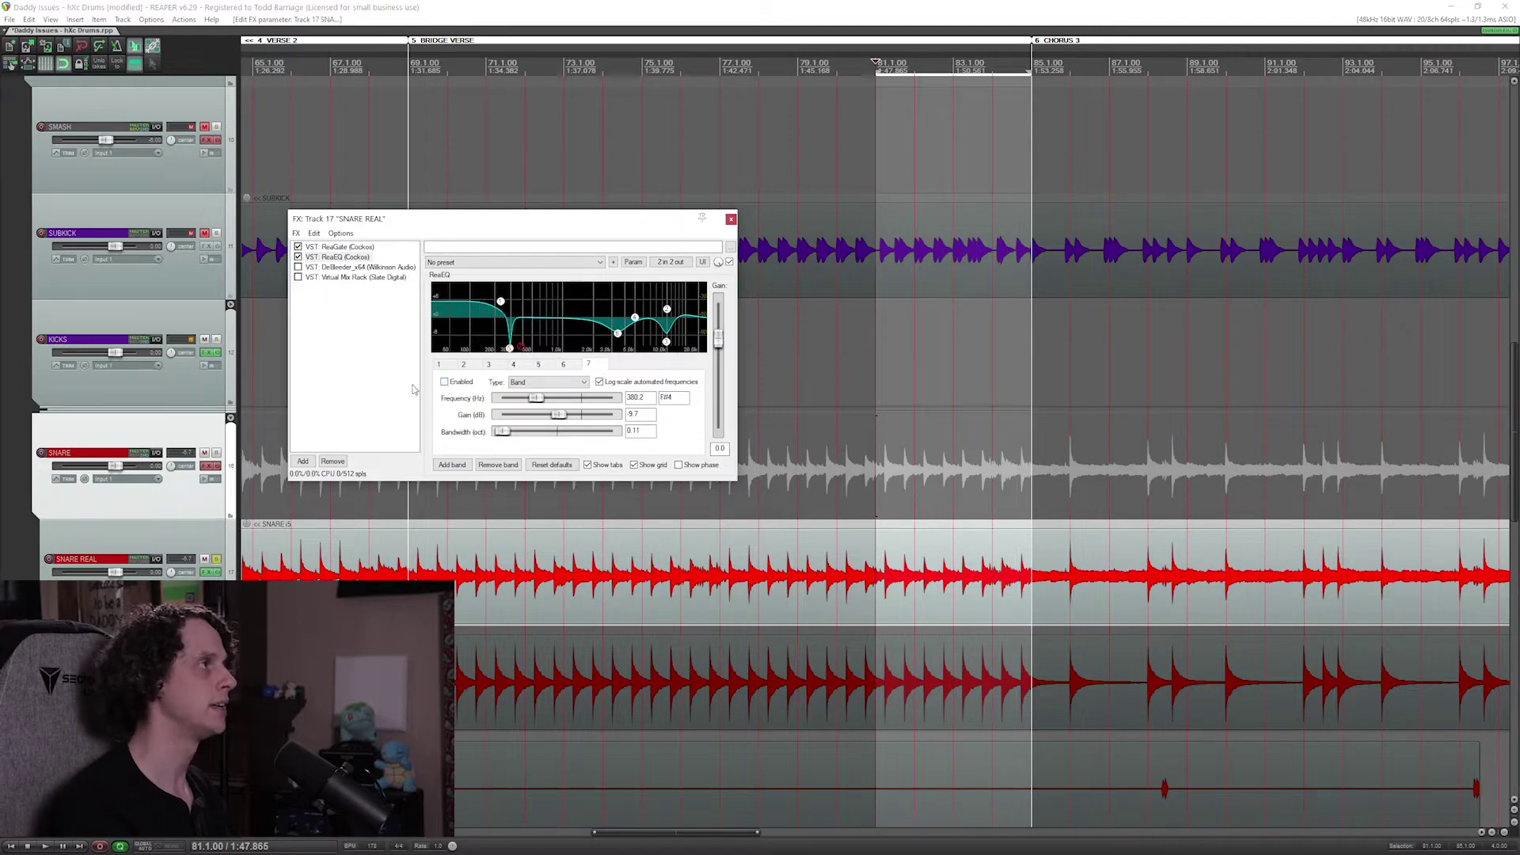
pyautogui.click(445, 382)
pyautogui.click(758, 17)
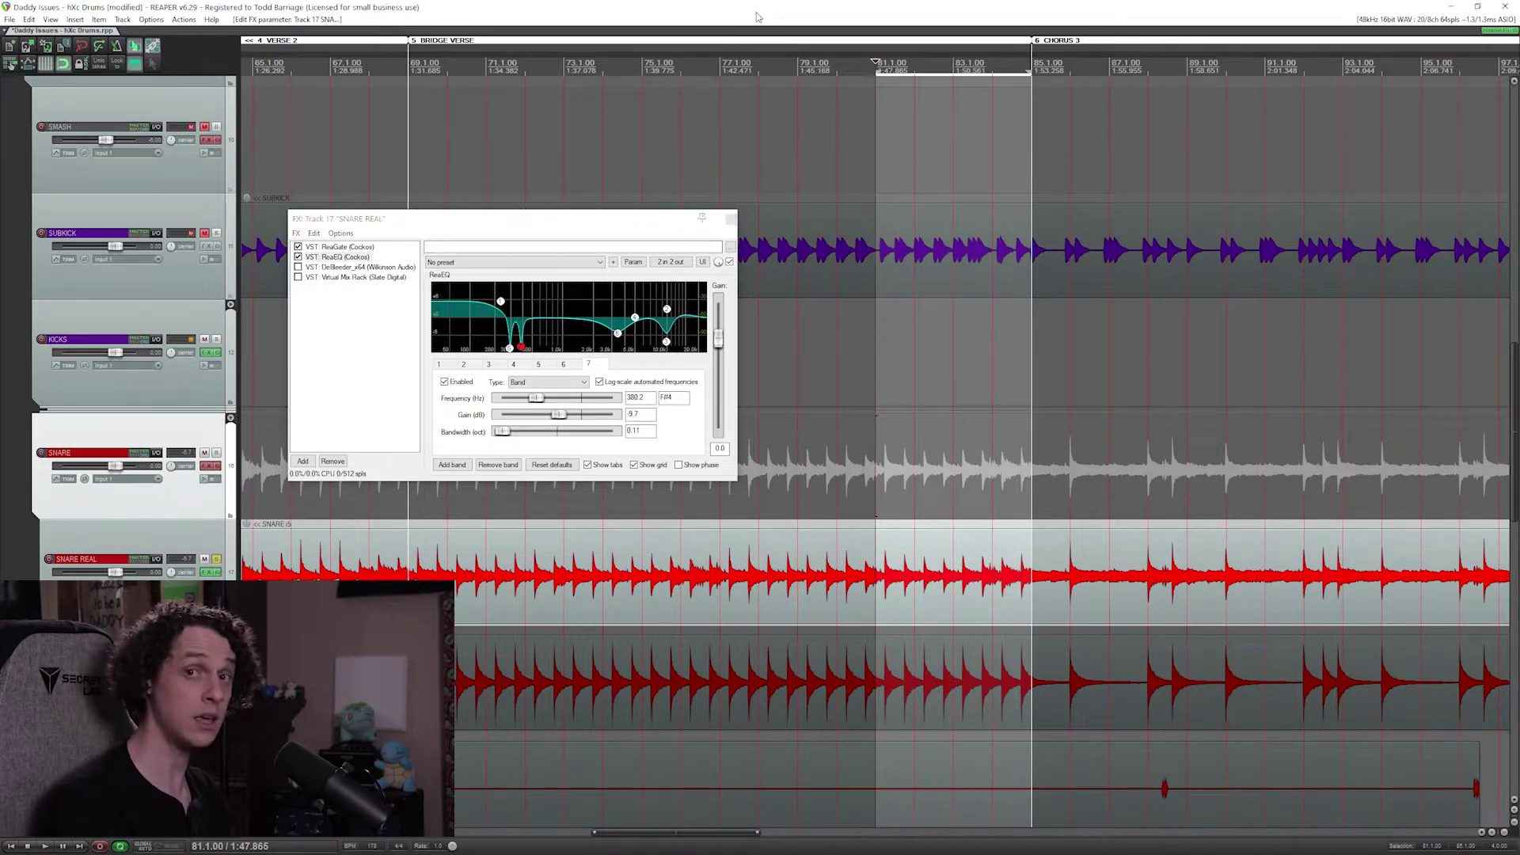
pyautogui.press('space')
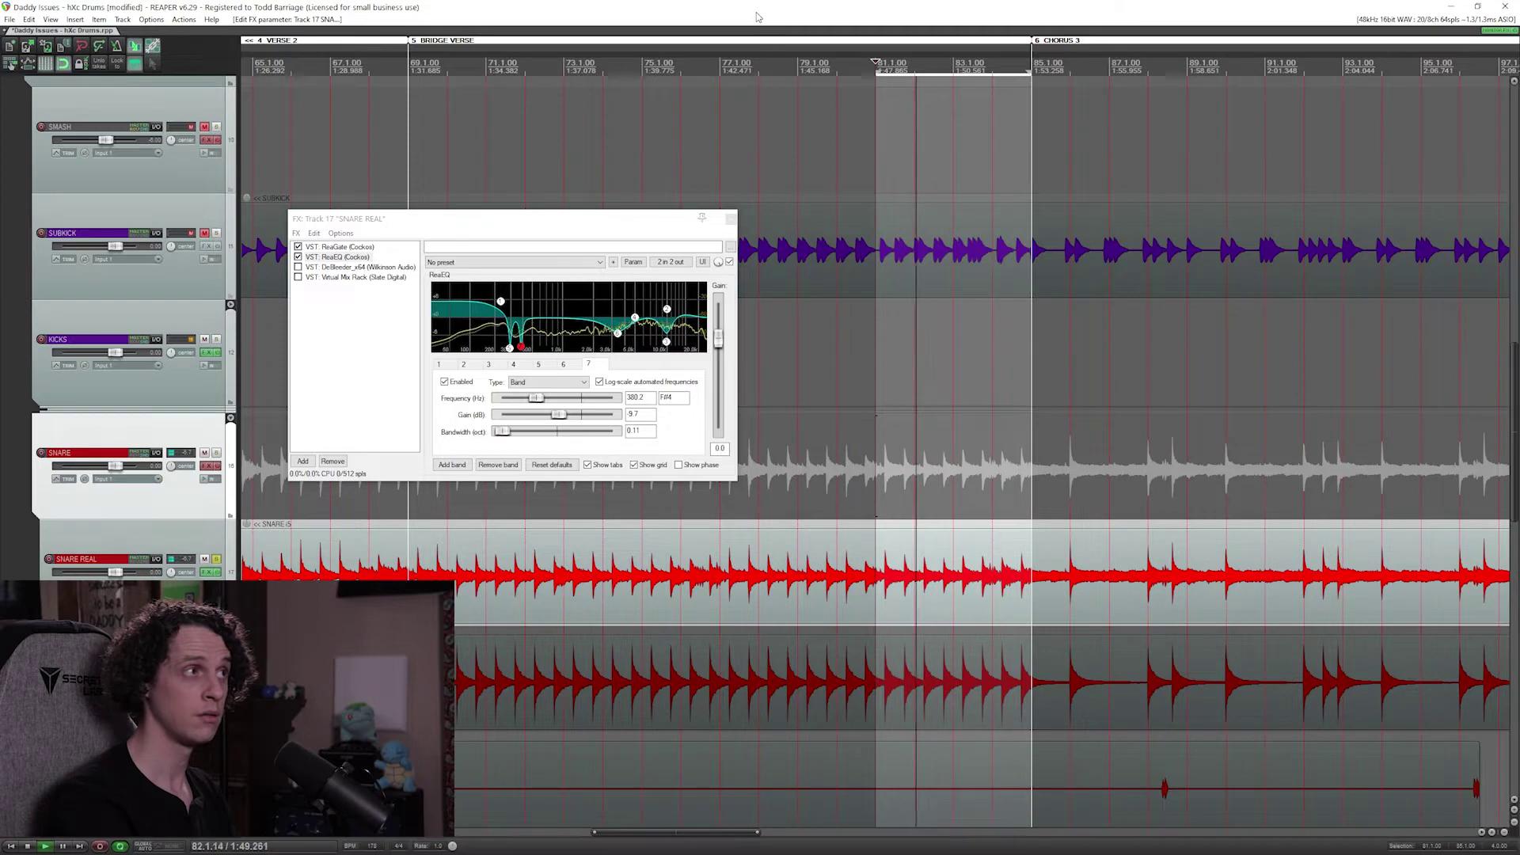
pyautogui.press('space')
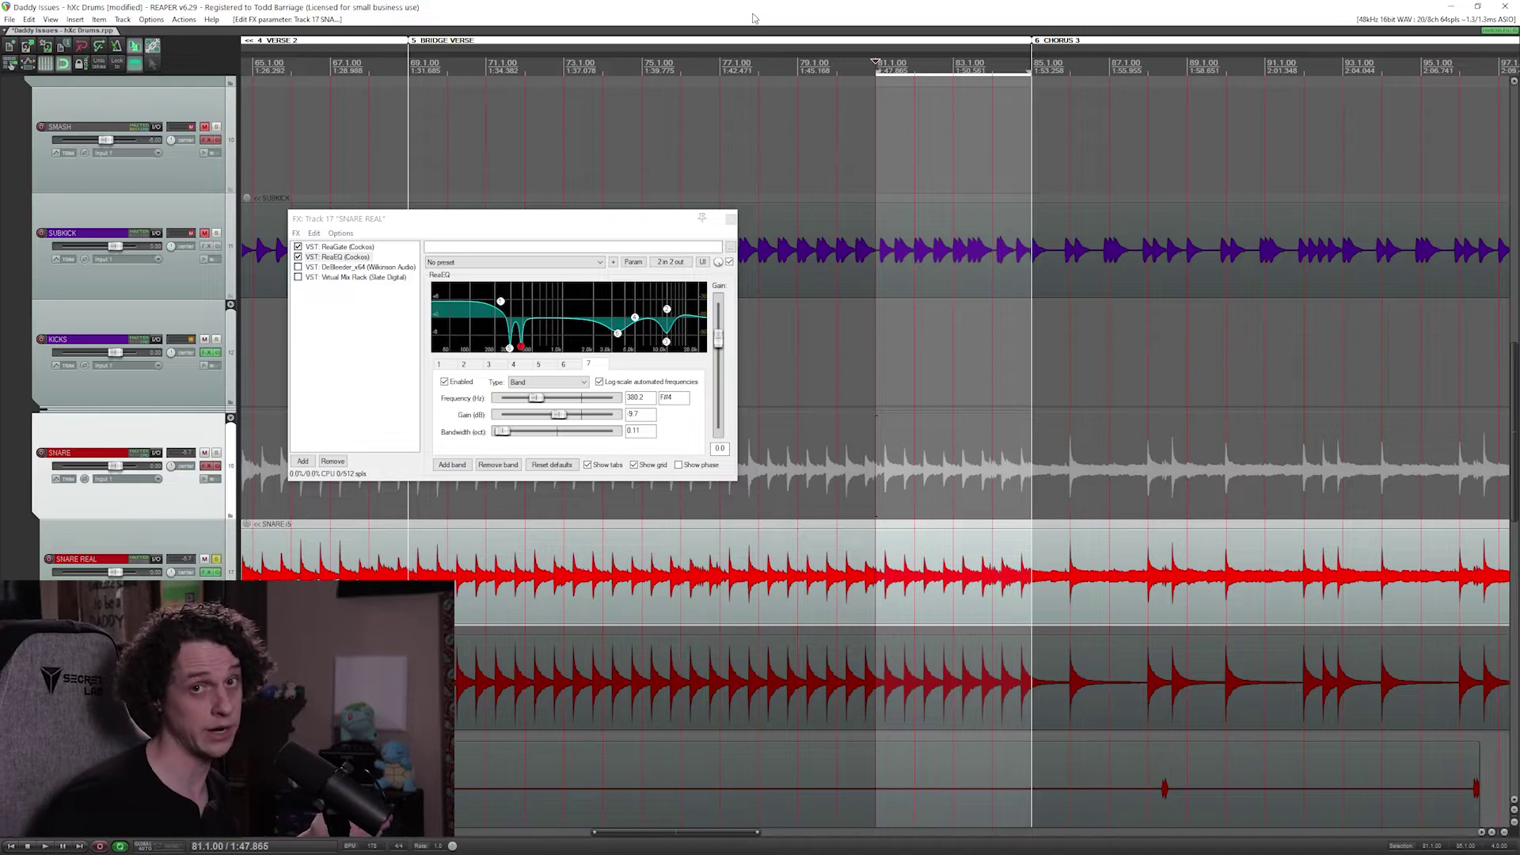
# Step: Audition ReaEQ band 6 with its gain raised to 12.0 dB during playback, and undo the boost
pyautogui.click(618, 333)
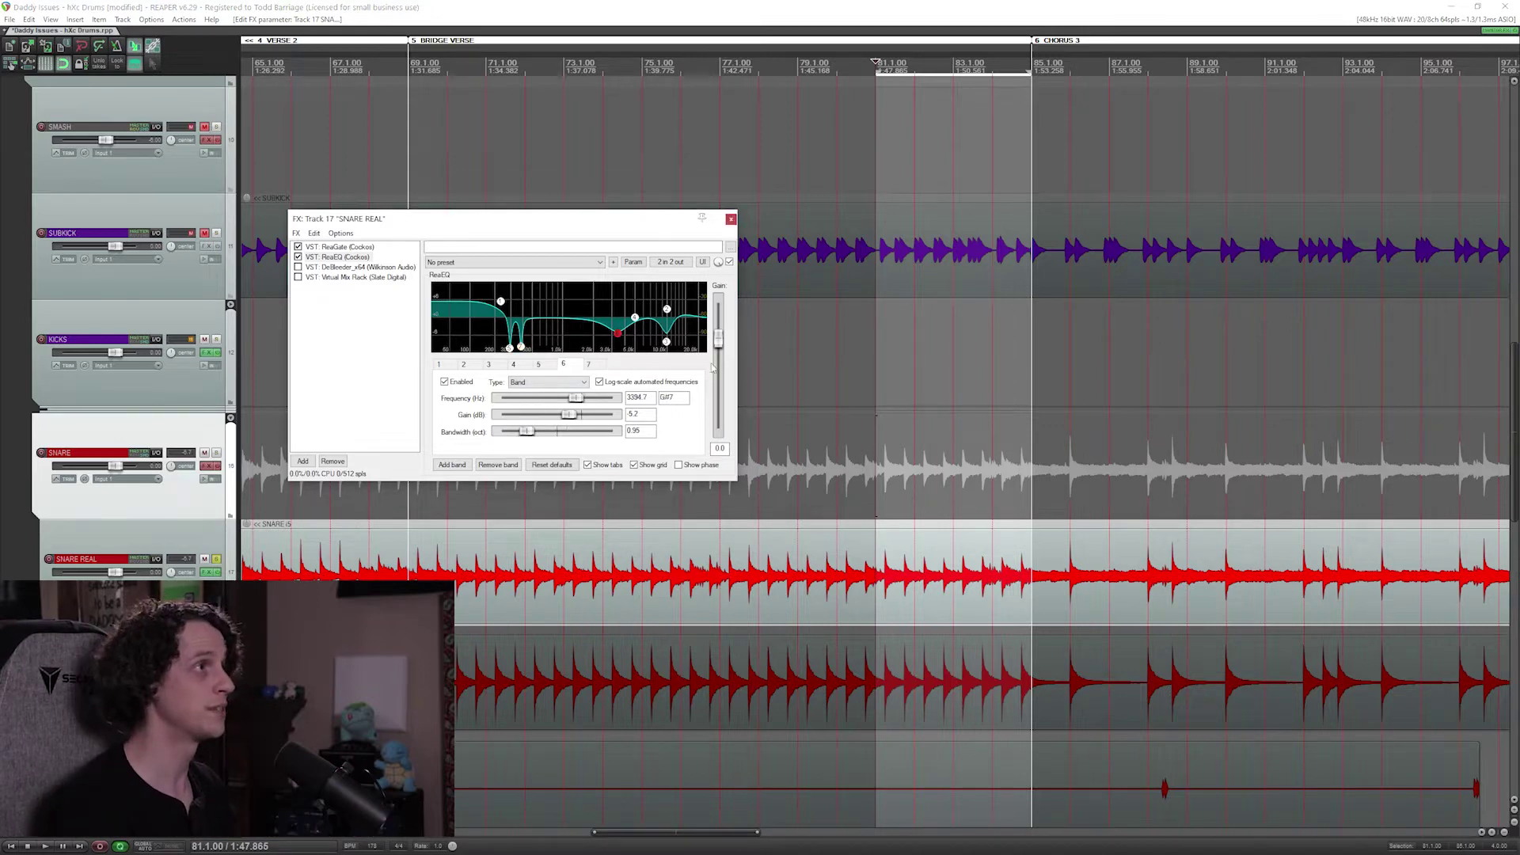
pyautogui.press('space')
pyautogui.moveTo(568, 414)
pyautogui.mouseDown()
pyautogui.moveTo(614, 417)
pyautogui.moveTo(594, 415)
pyautogui.mouseUp()
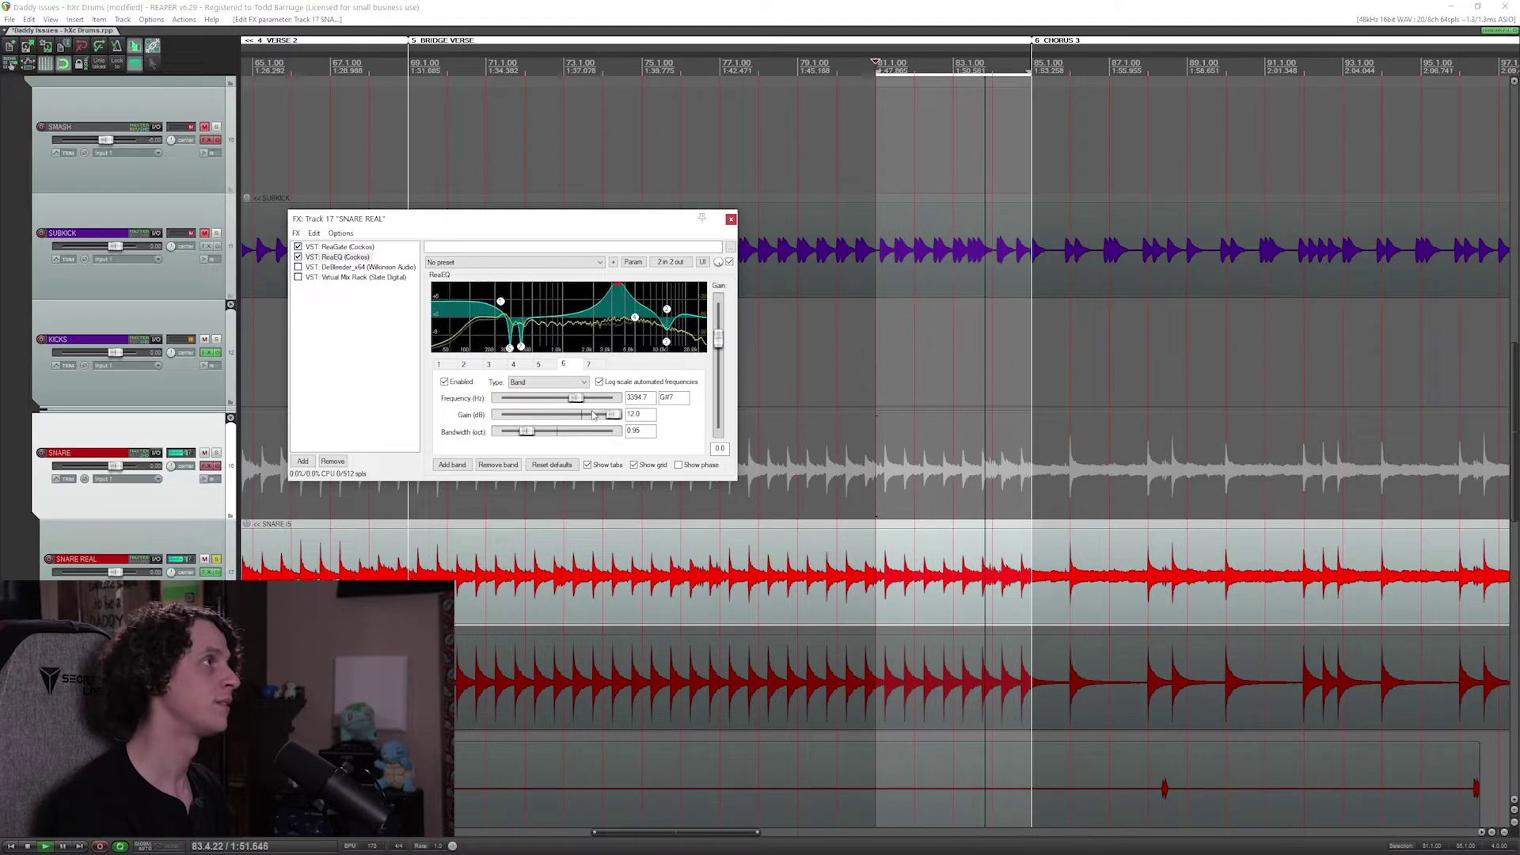
pyautogui.hotkey('ctrl', 'z')
pyautogui.press('space')
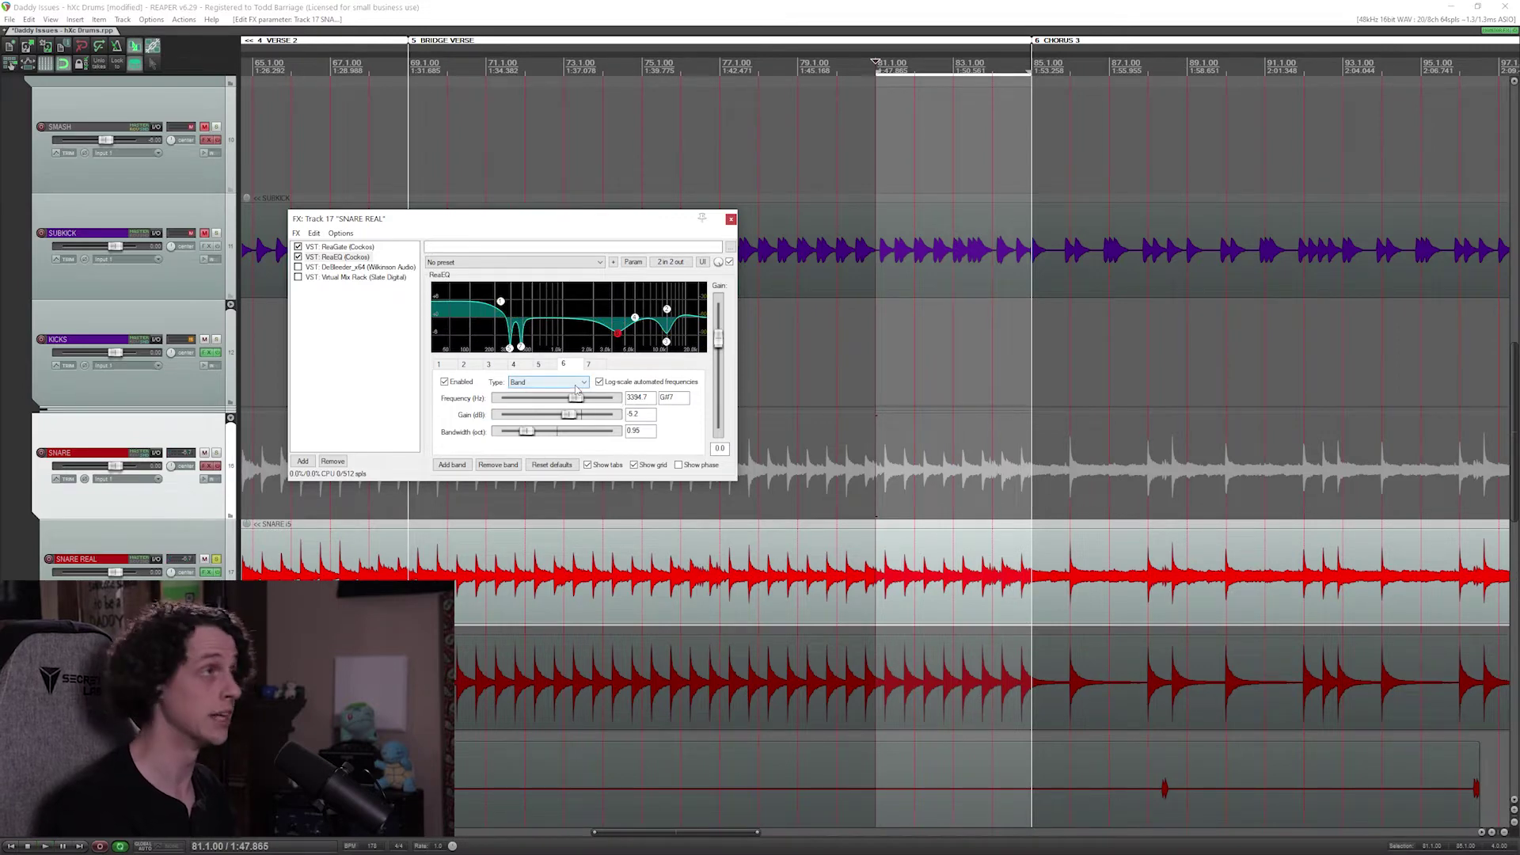
# Step: Audition ReaEQ band 3 by moving its gain during playback and returning it to its cut, and review band 2's settings
pyautogui.click(462, 365)
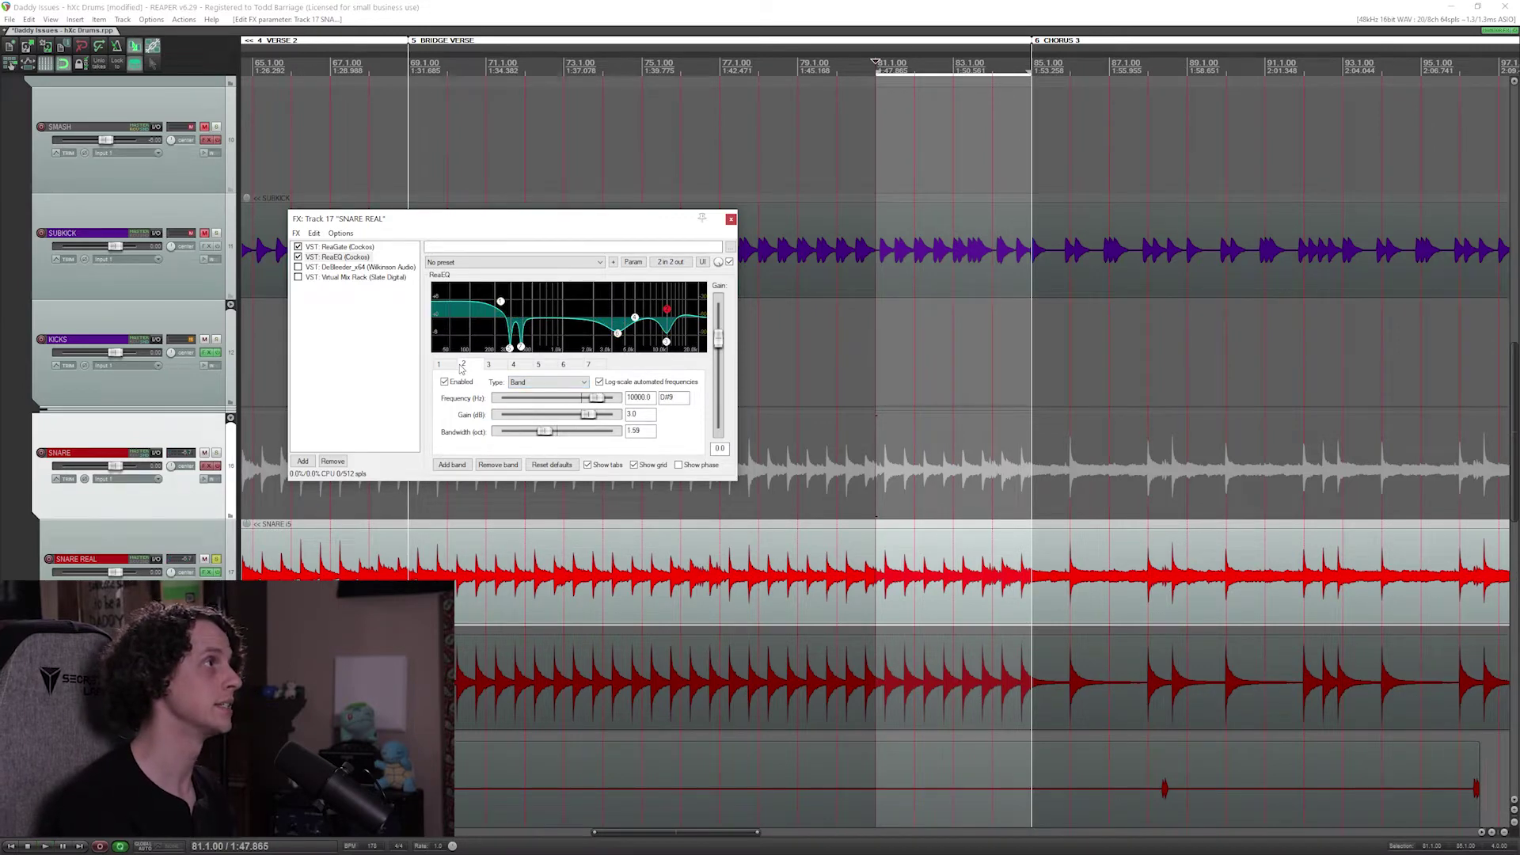
pyautogui.click(489, 365)
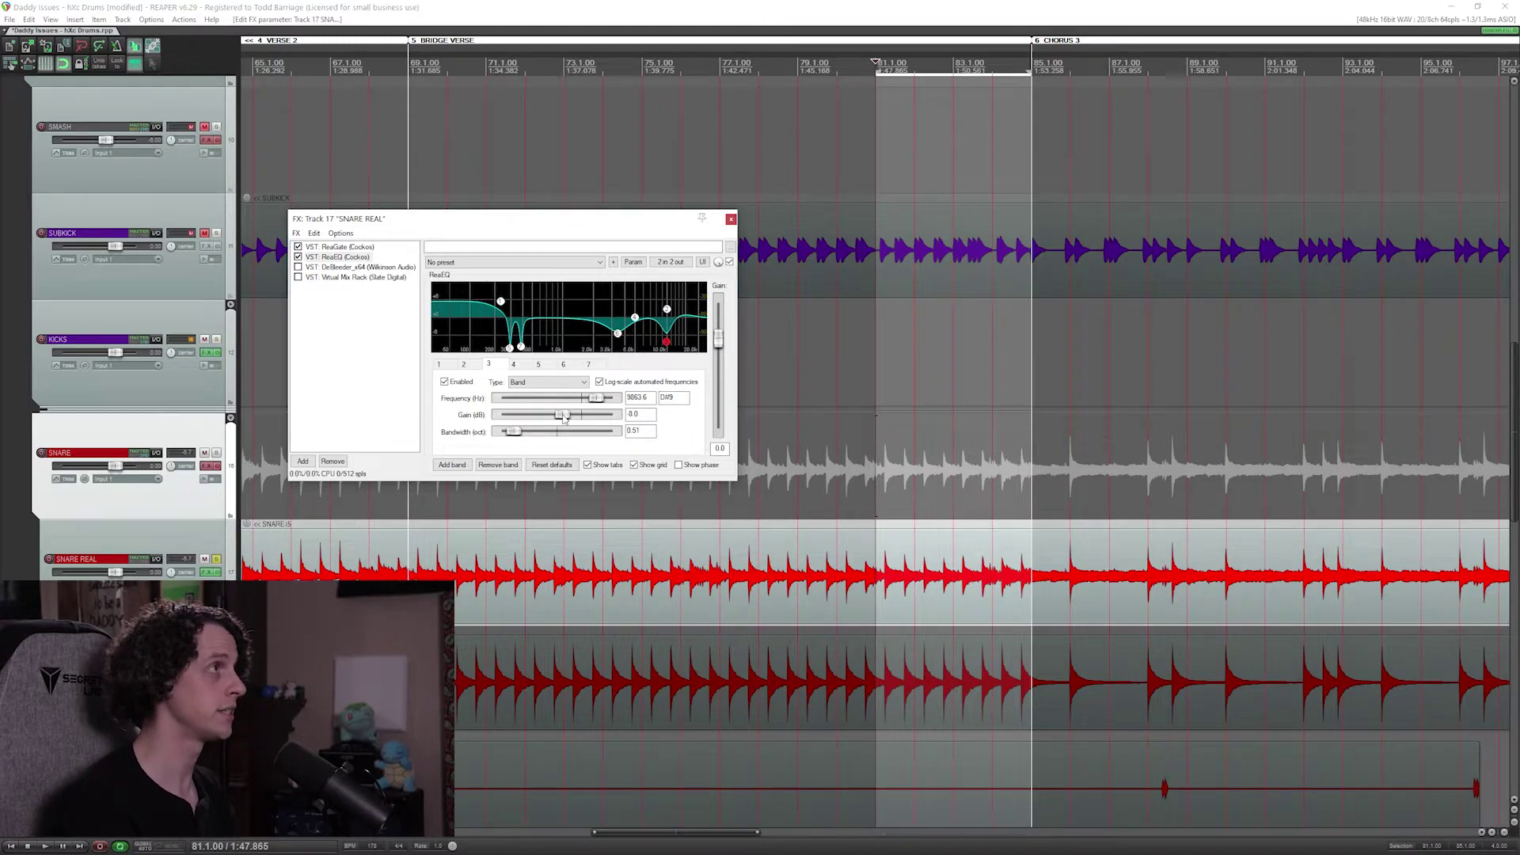
pyautogui.press('space')
pyautogui.moveTo(564, 417)
pyautogui.mouseDown()
pyautogui.moveTo(605, 424)
pyautogui.moveTo(561, 432)
pyautogui.mouseUp()
pyautogui.press('space')
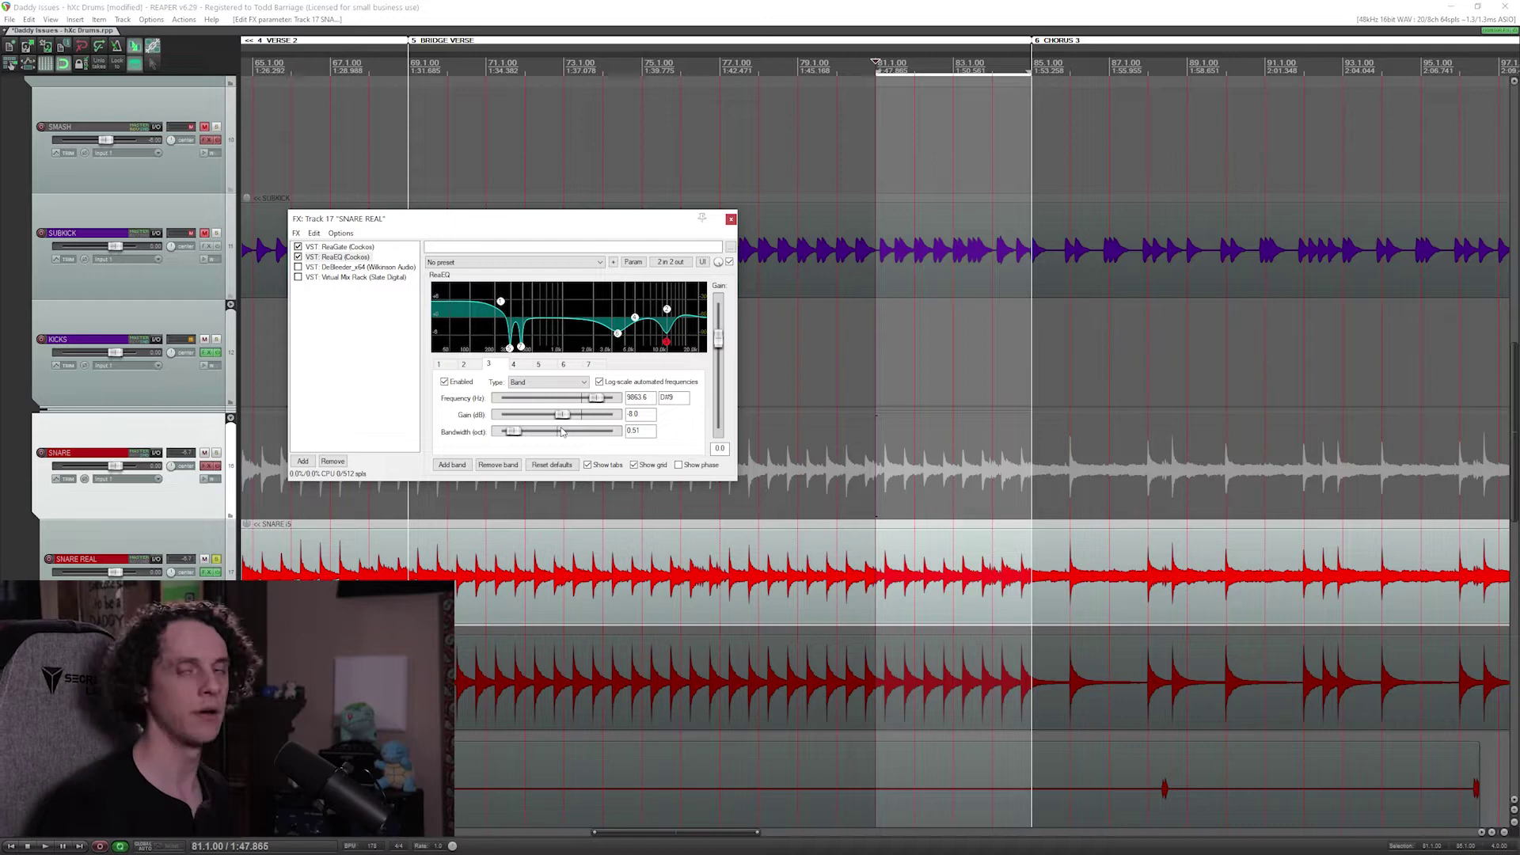
pyautogui.click(464, 366)
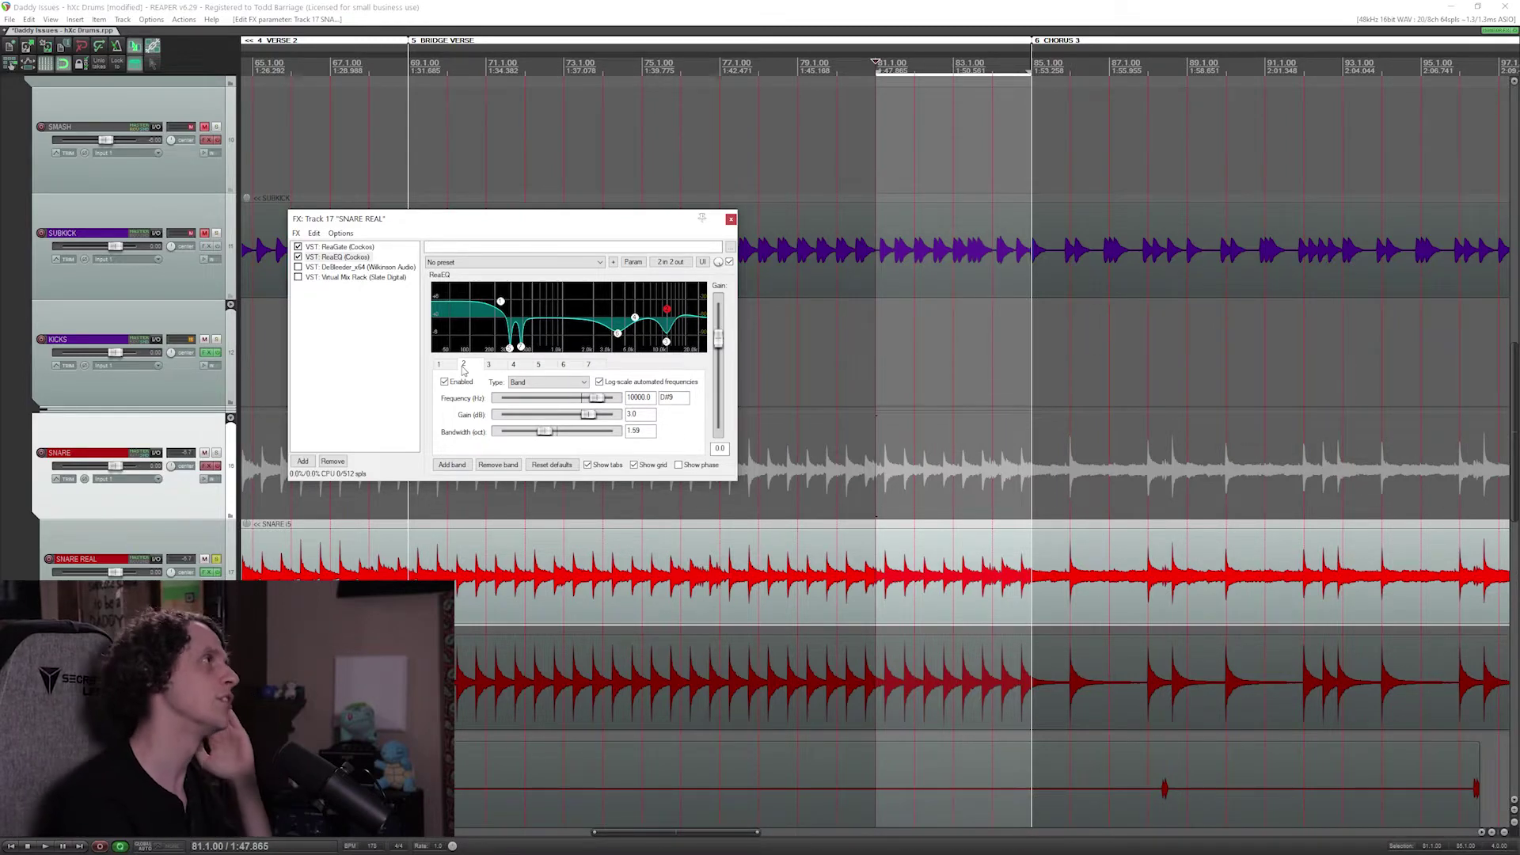
# Step: Enable the DeBleeder plug-in on SNARE REAL and play the loop through it
pyautogui.click(298, 267)
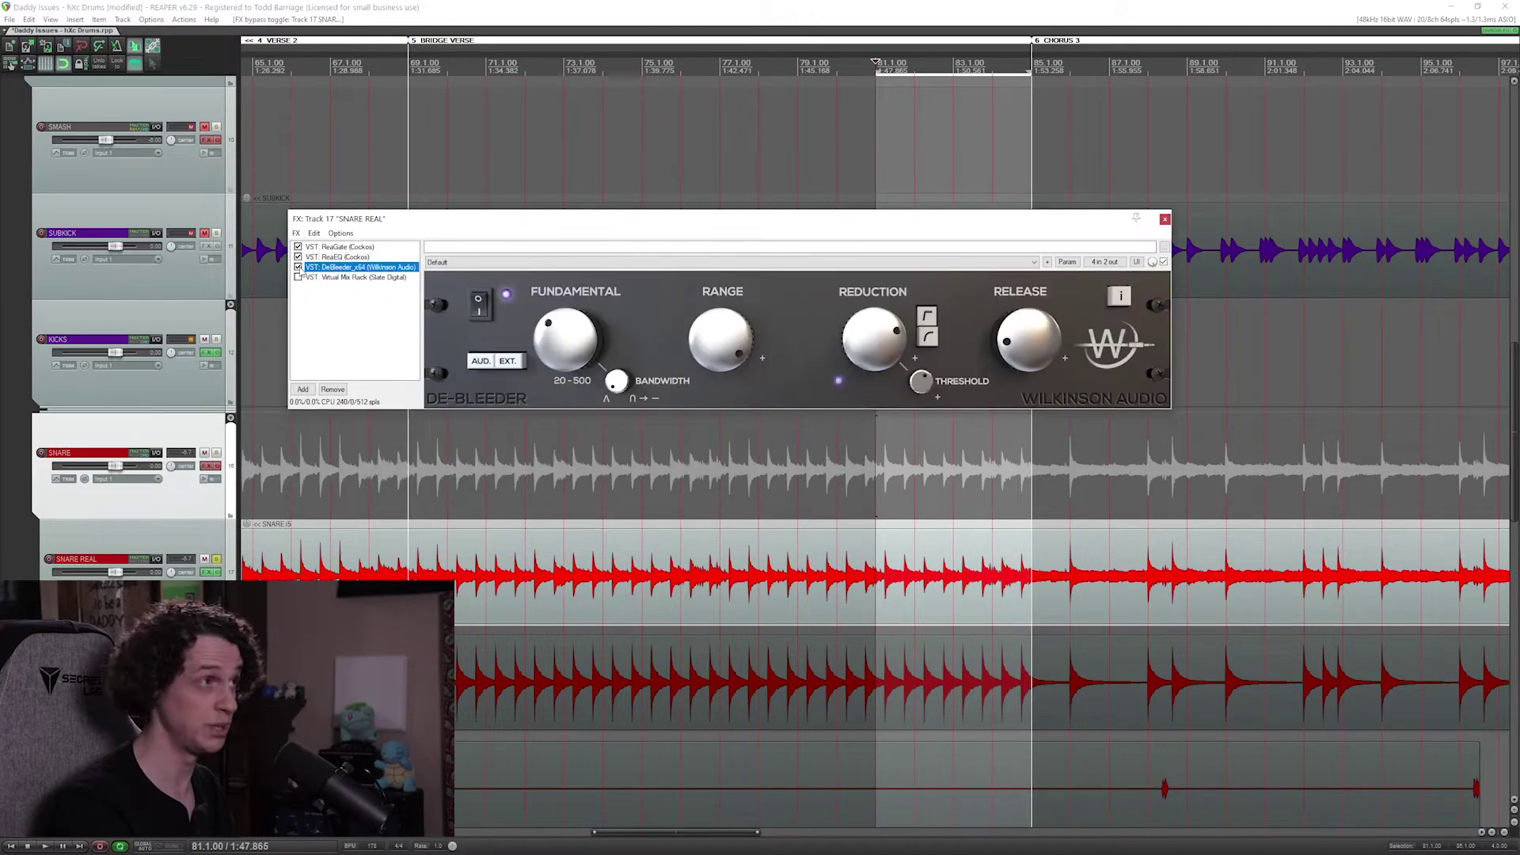
pyautogui.click(875, 480)
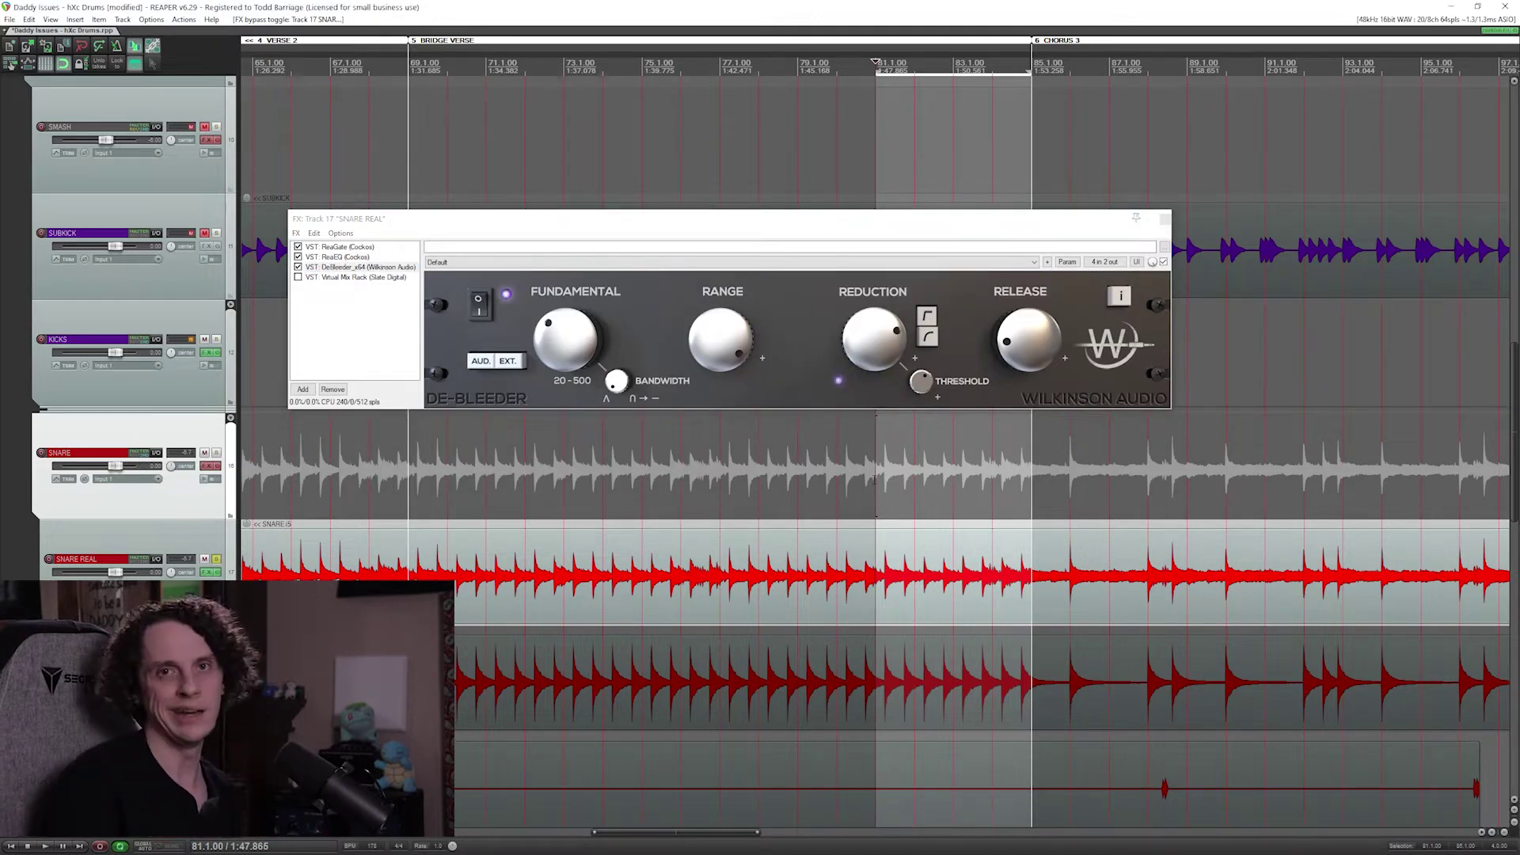
pyautogui.press('space')
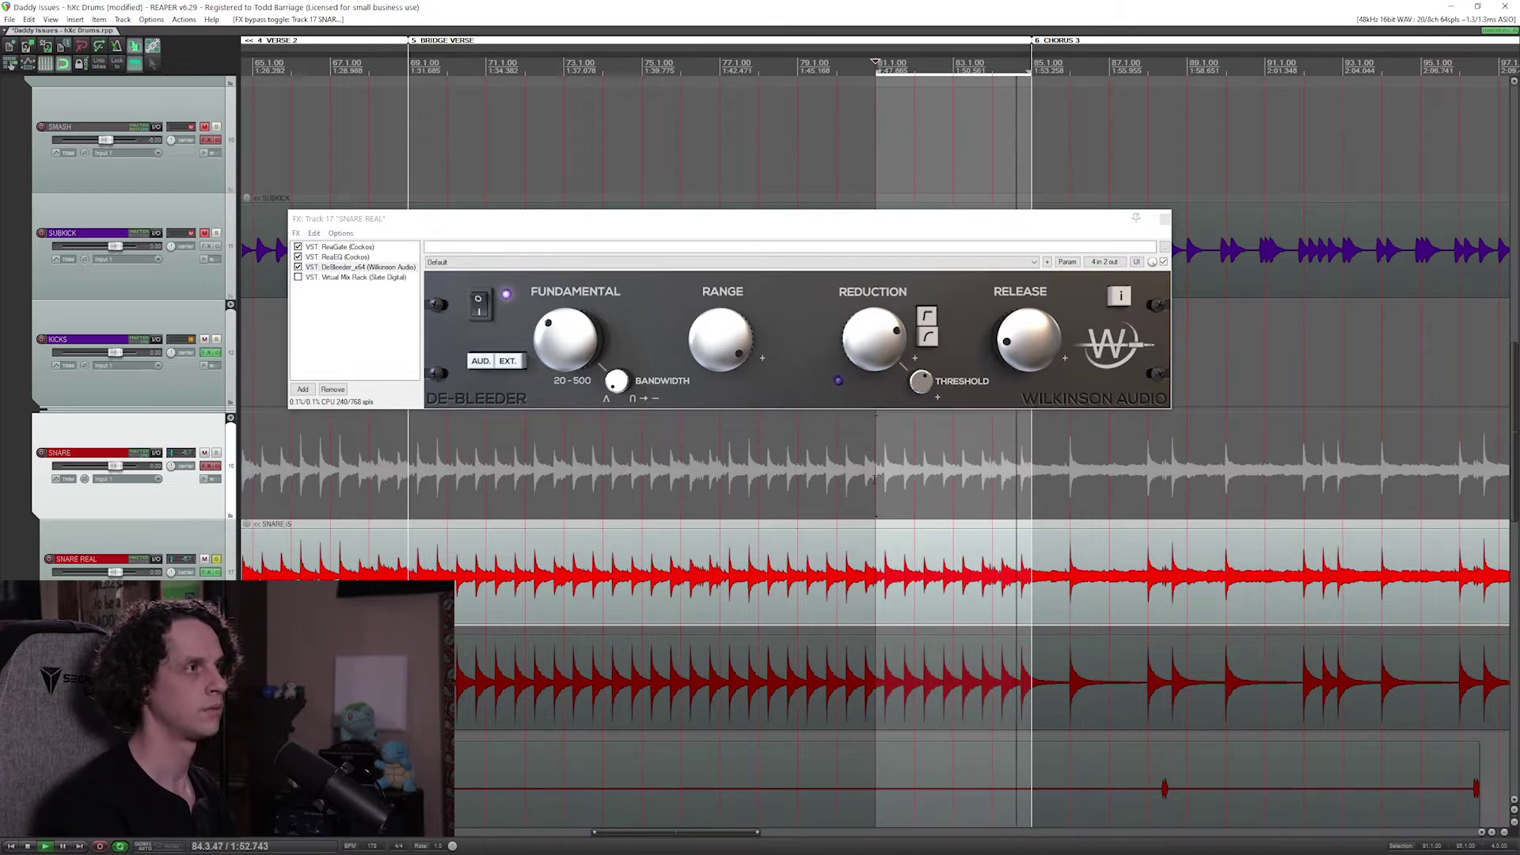
# Step: Stop playback and enable the Virtual Mix Rack plug-in on the SNARE REAL track
pyautogui.press('space')
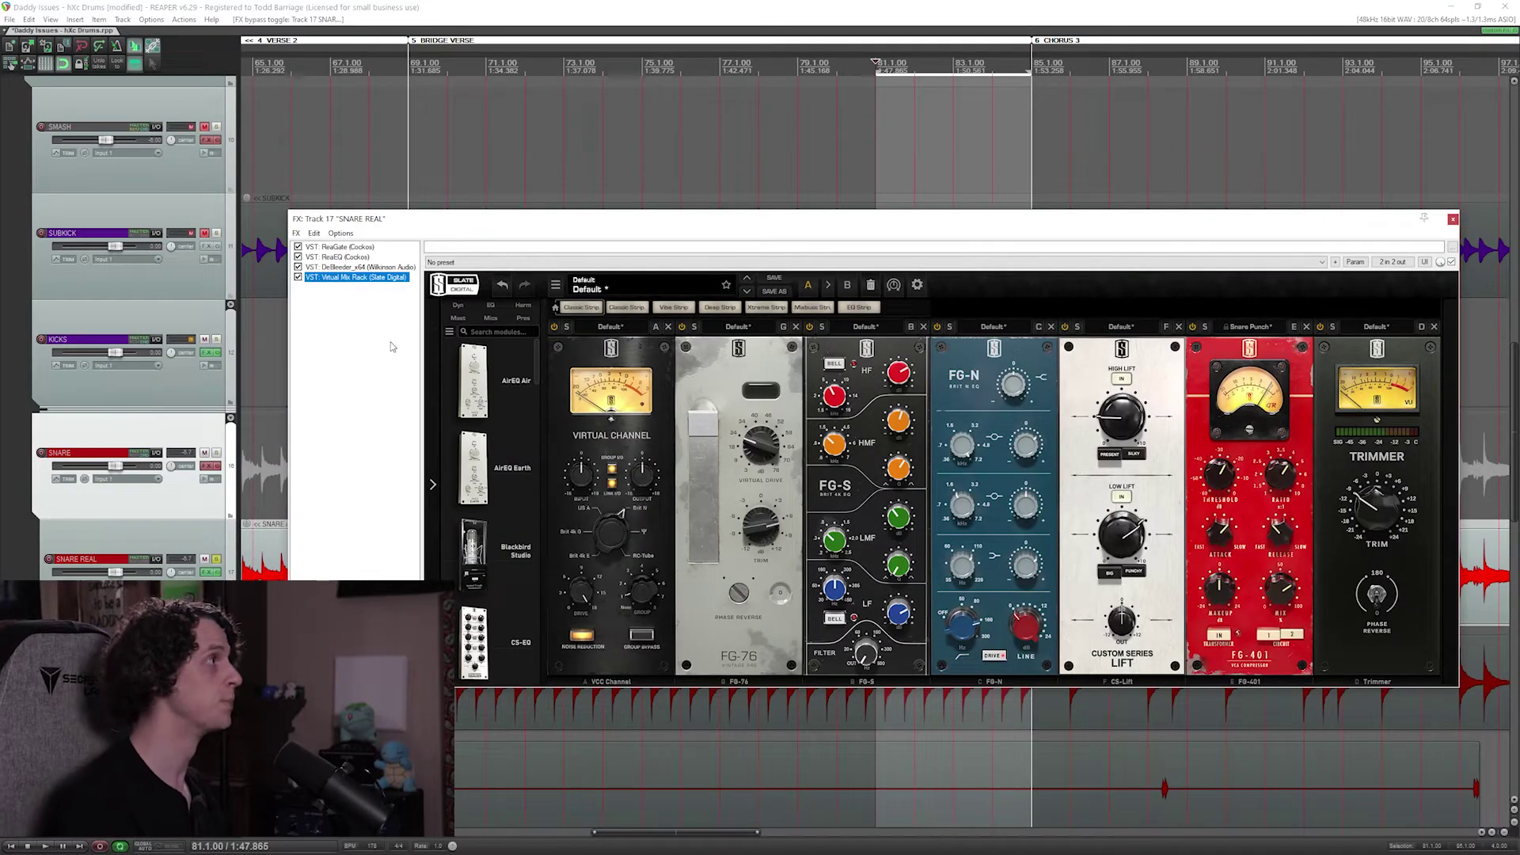
pyautogui.click(298, 278)
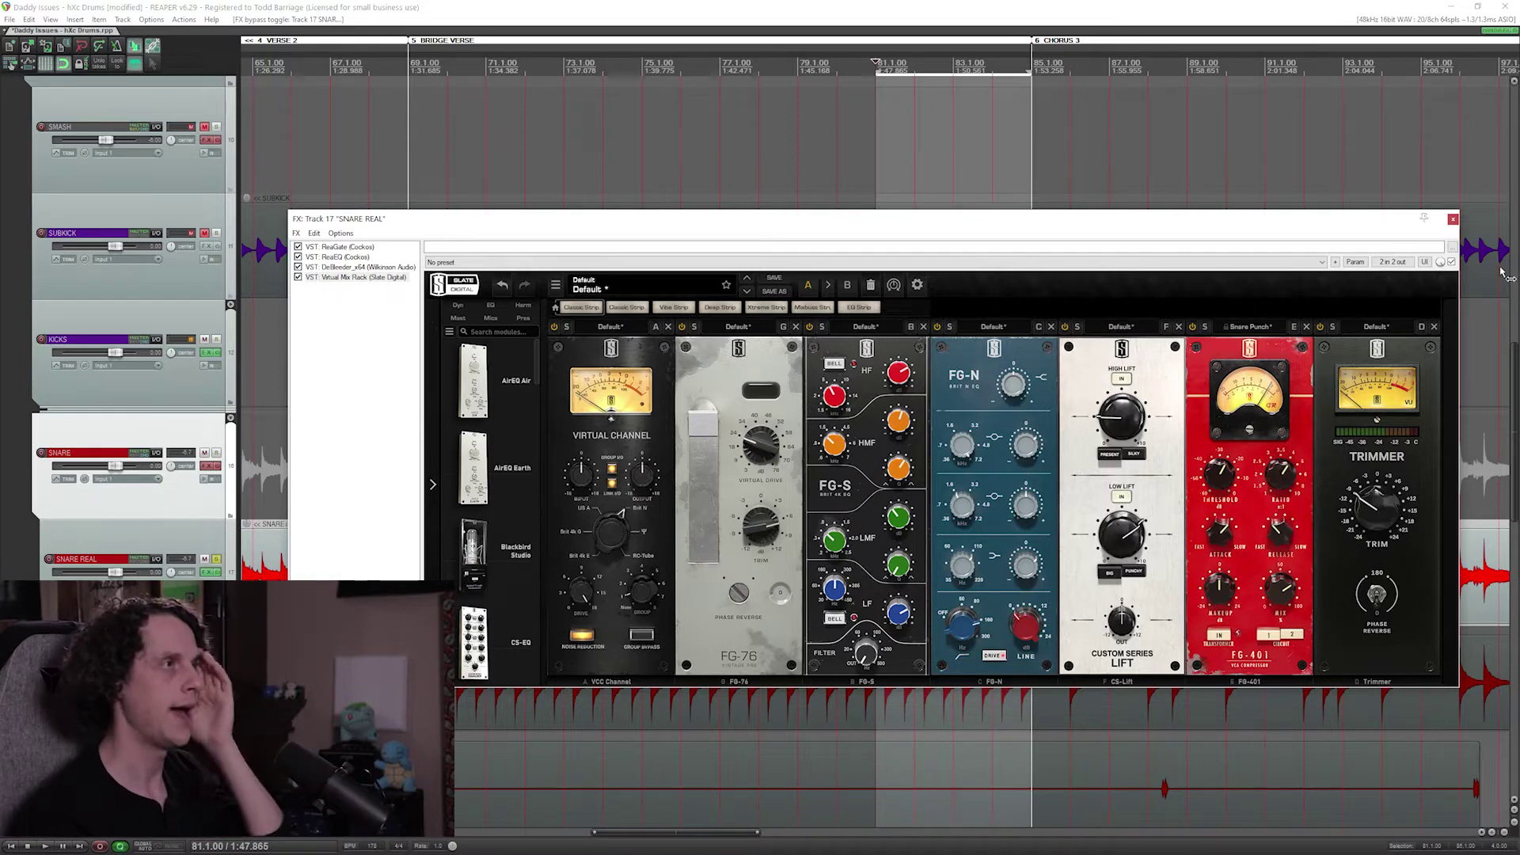
# Step: Review the Virtual Mix Rack modules on SNARE REAL, covering the FG-S, FG-N, Custom Series Lift and FG-401 settings
pyautogui.moveTo(901, 377); pyautogui.dragTo(900, 396)
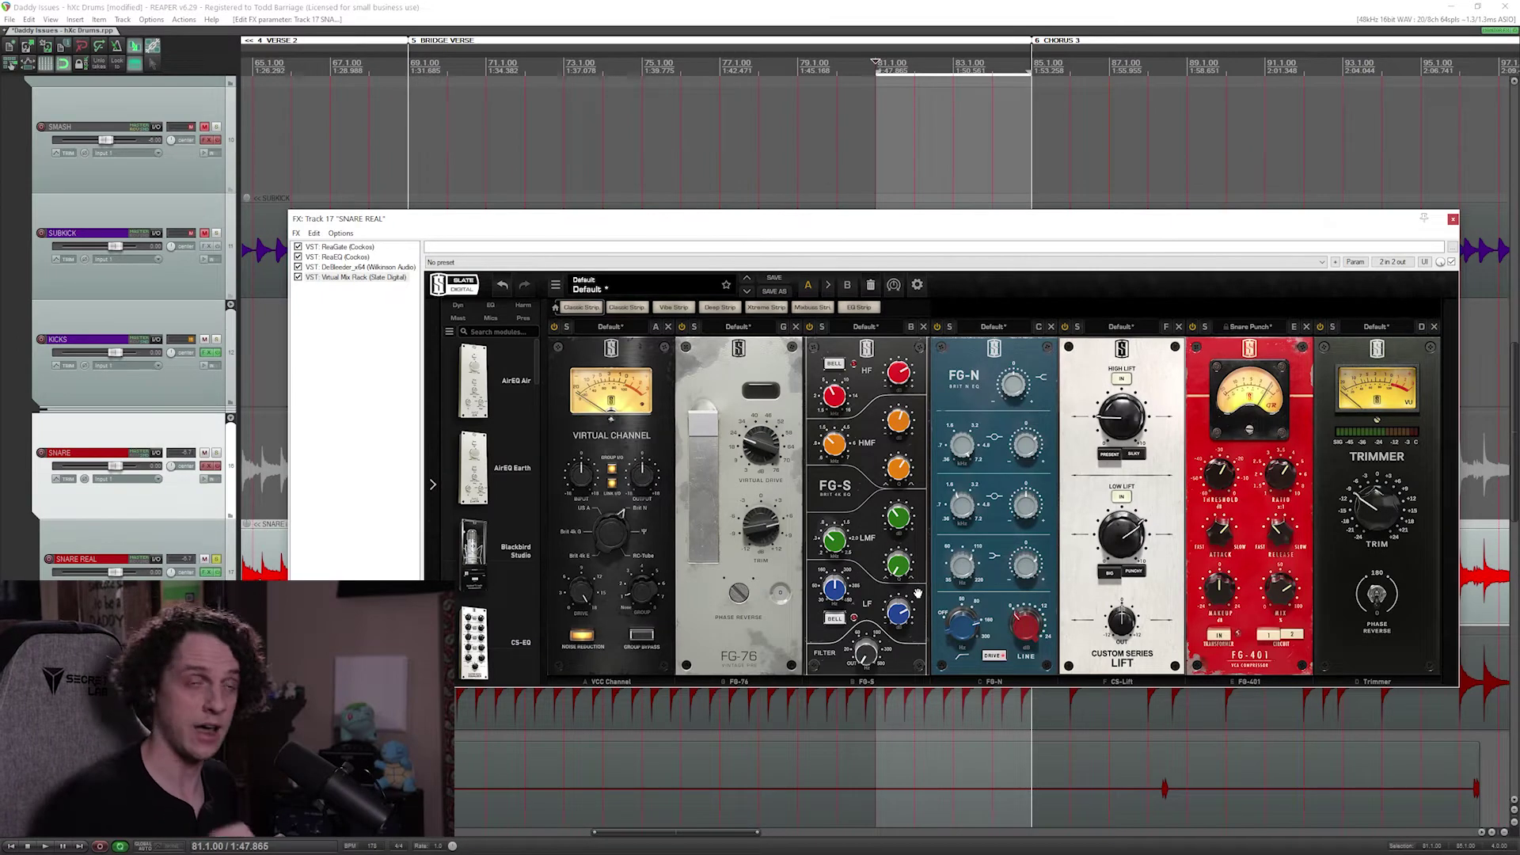
pyautogui.moveTo(1028, 448)
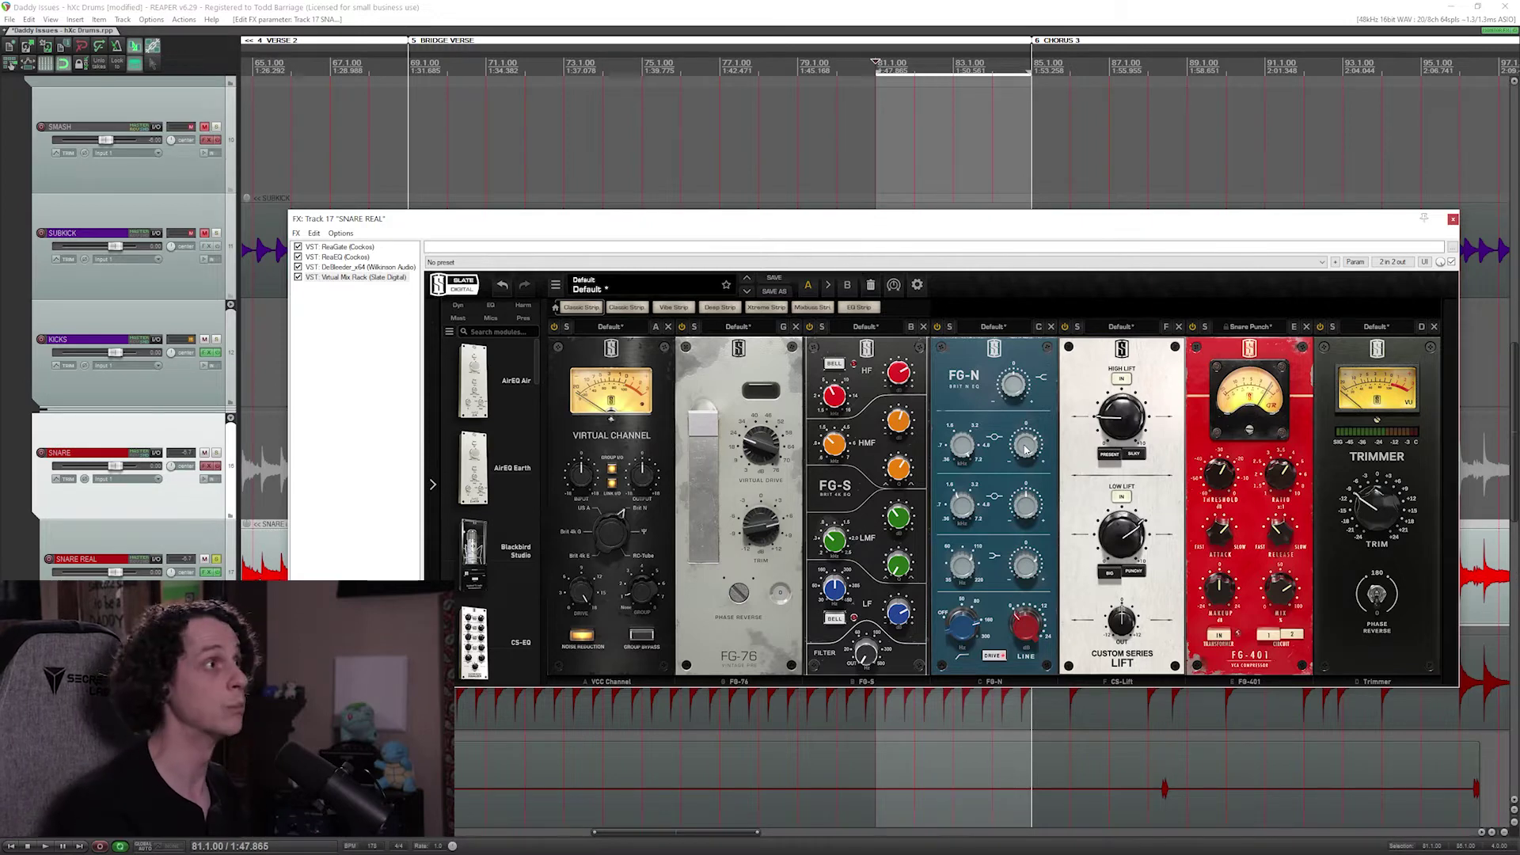
pyautogui.moveTo(1027, 574)
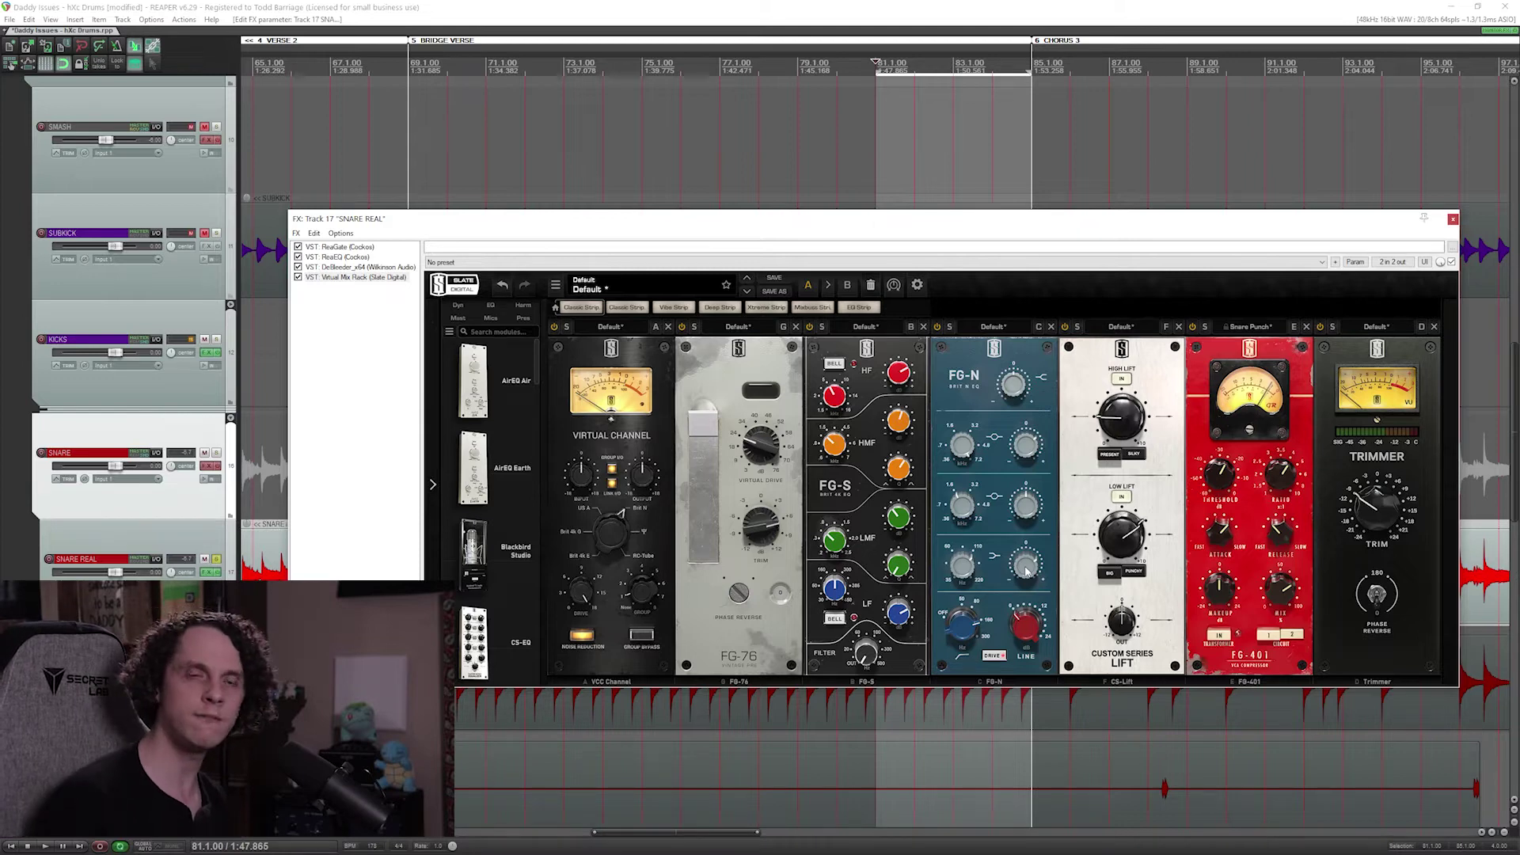
pyautogui.moveTo(962, 625)
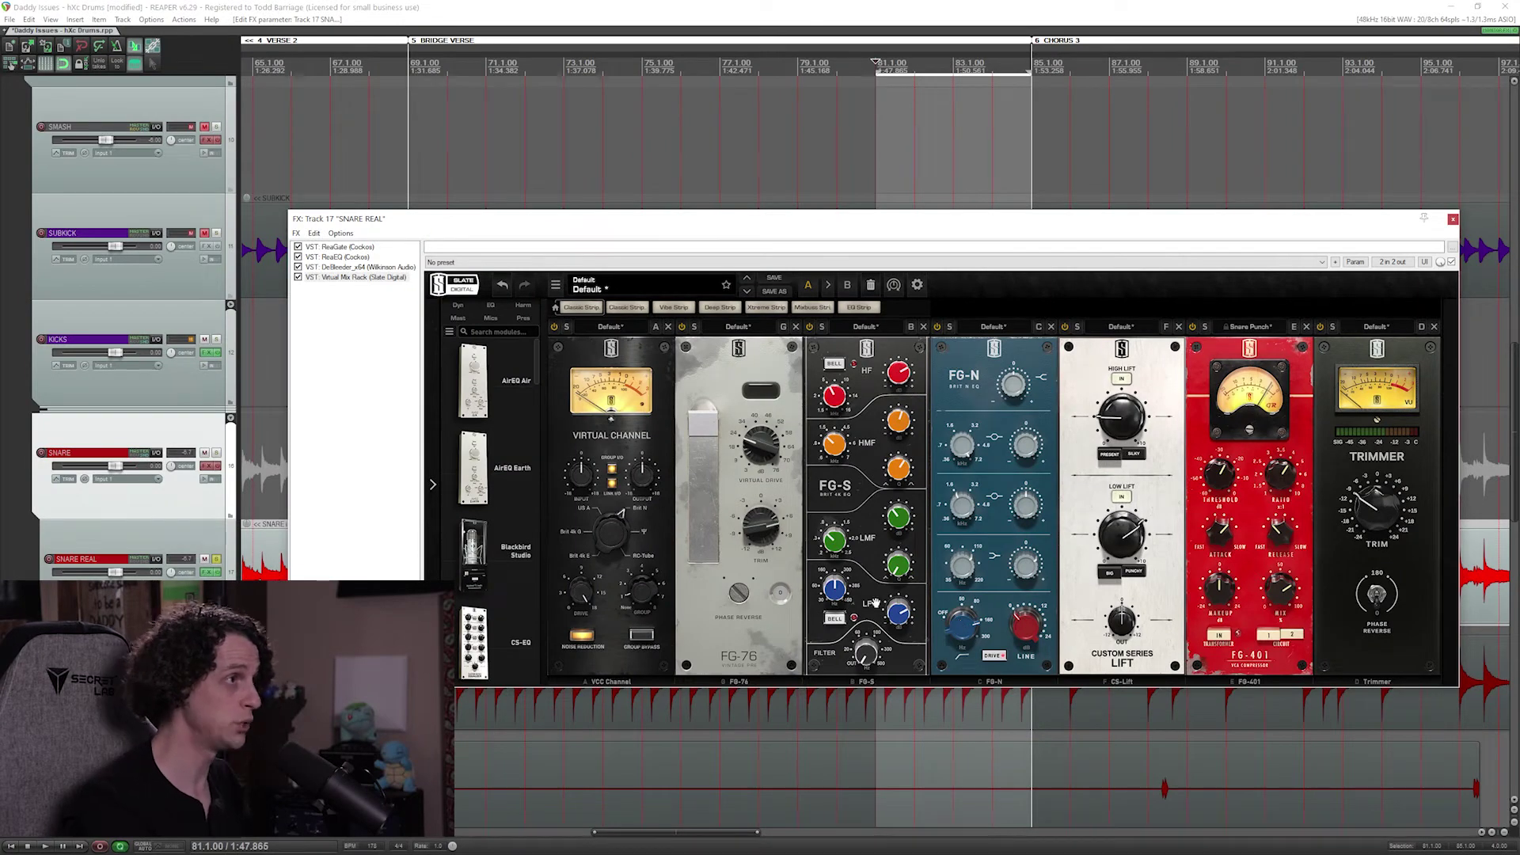
pyautogui.moveTo(958, 637)
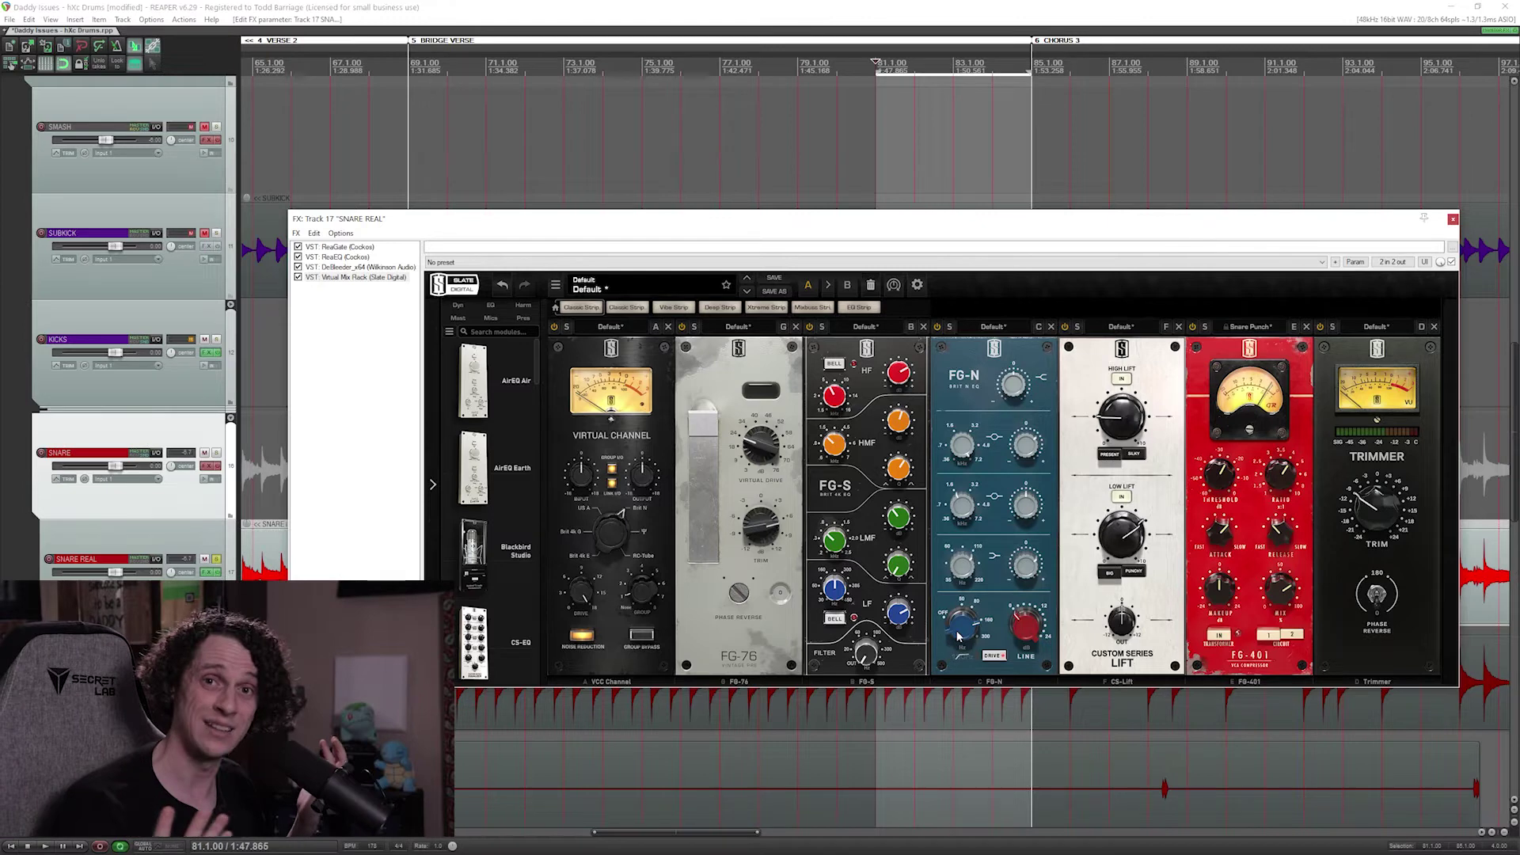
pyautogui.moveTo(1121, 501)
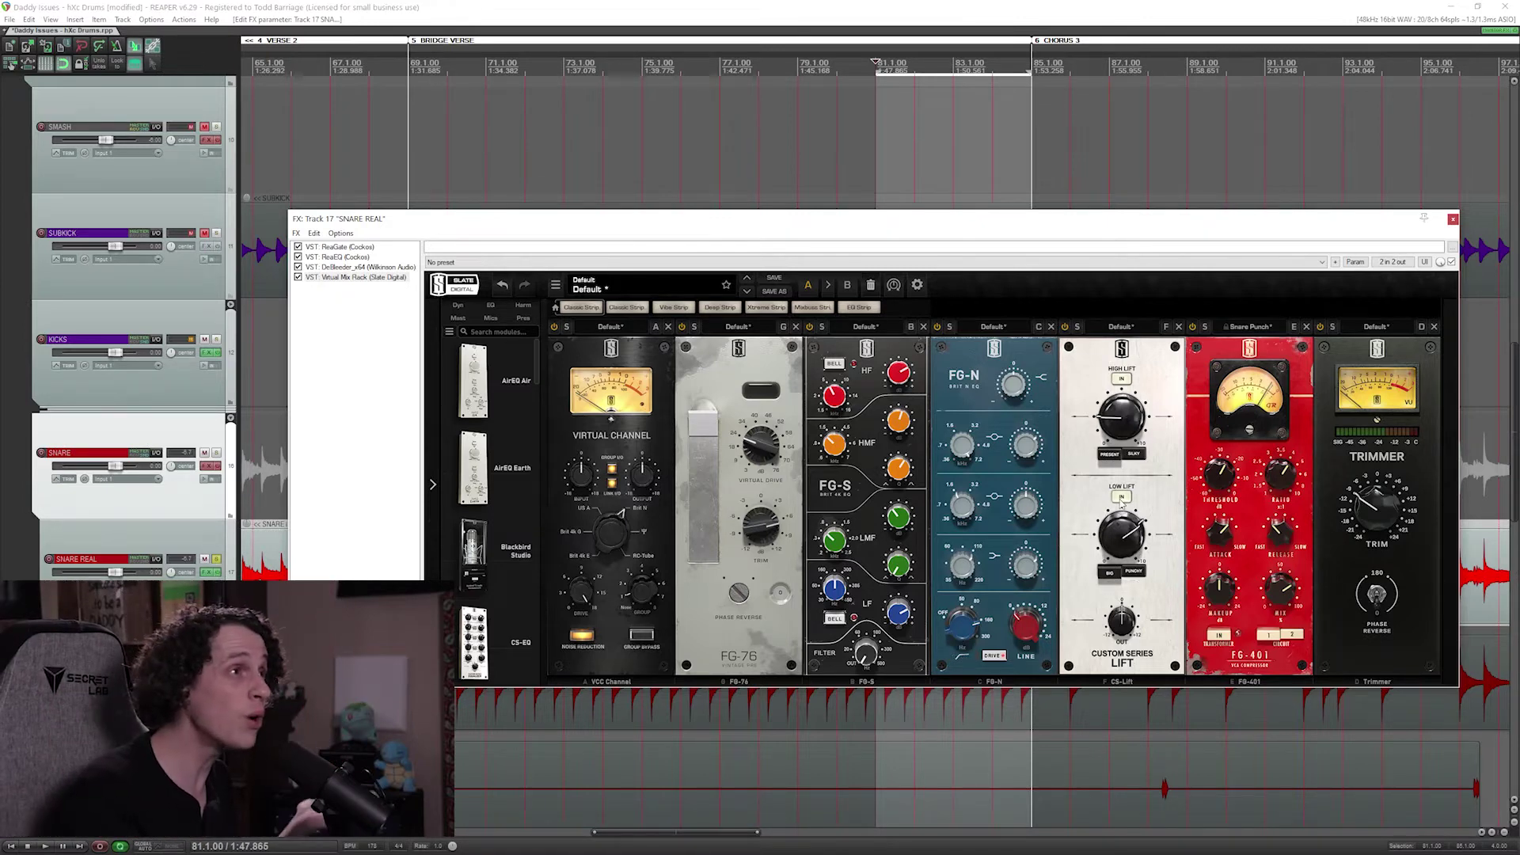
pyautogui.moveTo(1128, 428)
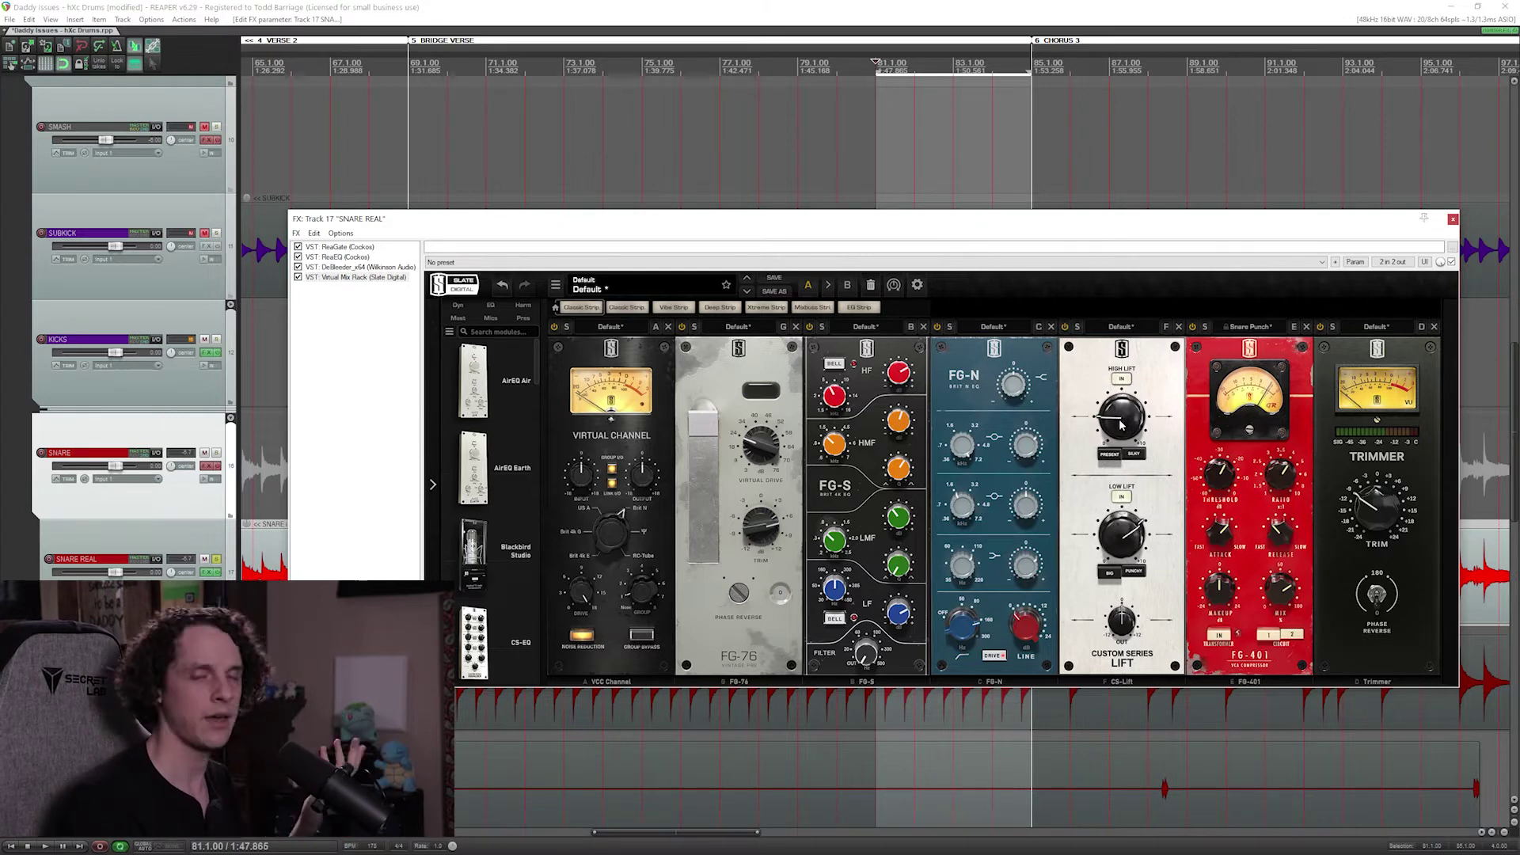
pyautogui.moveTo(1044, 438)
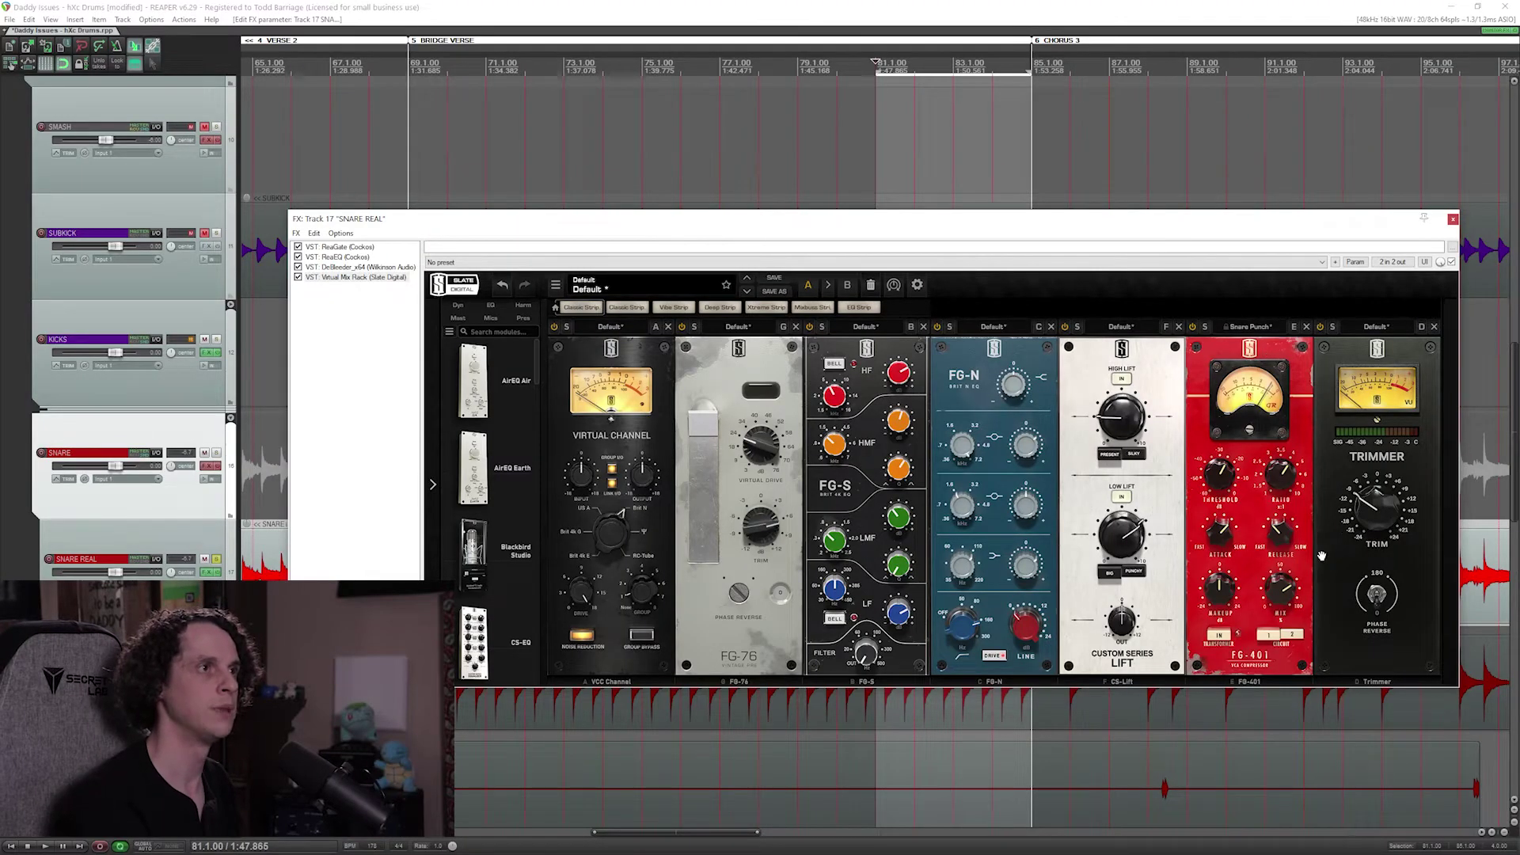
pyautogui.moveTo(1283, 590)
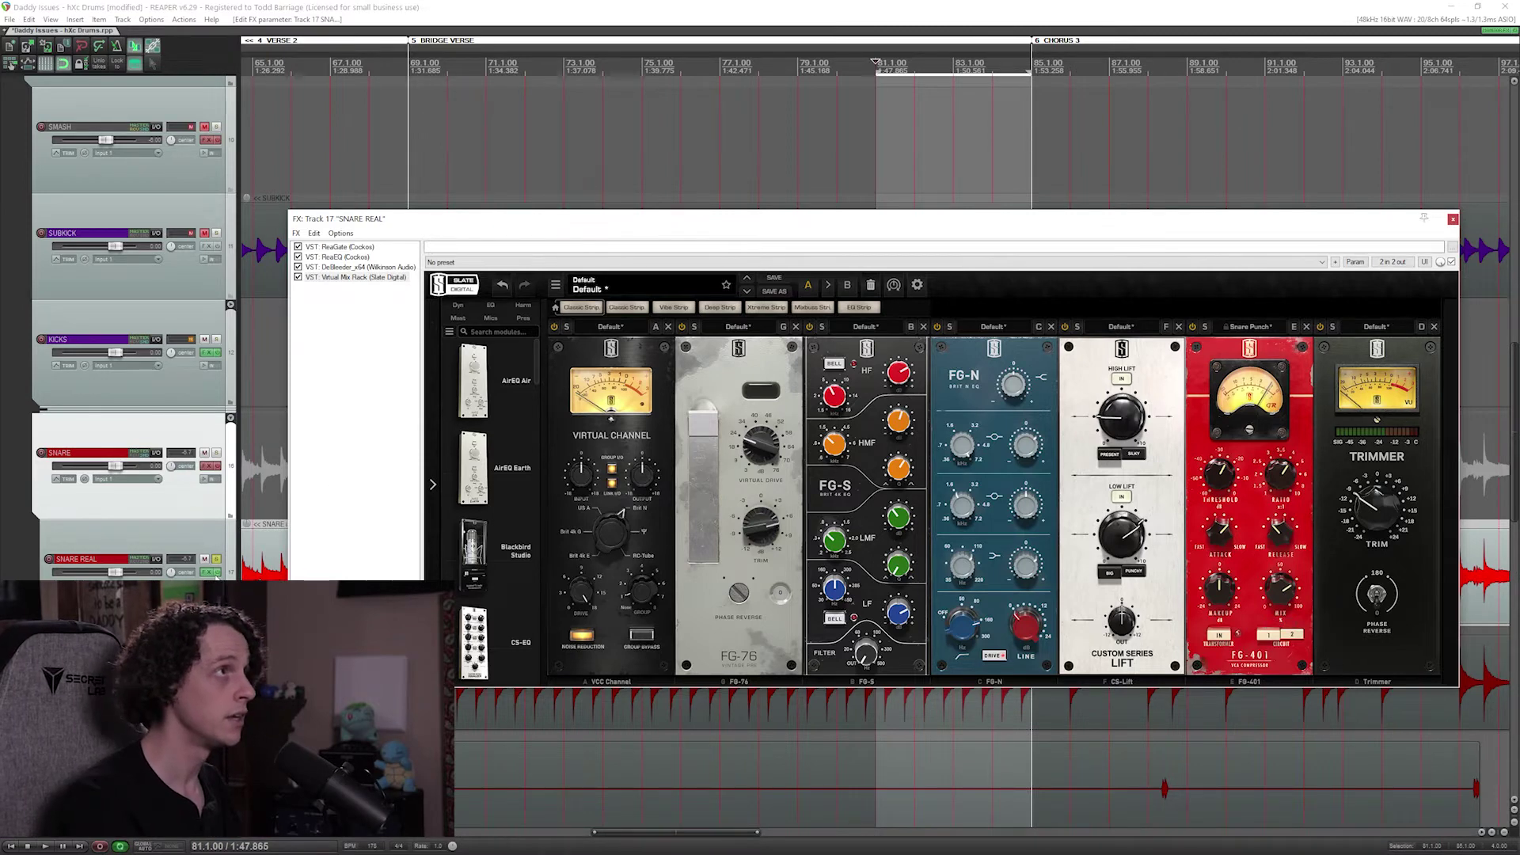
# Step: Compare the soloed SNARE REAL track by playing the loop with its whole FX chain bypassed and with it enabled
pyautogui.click(216, 572)
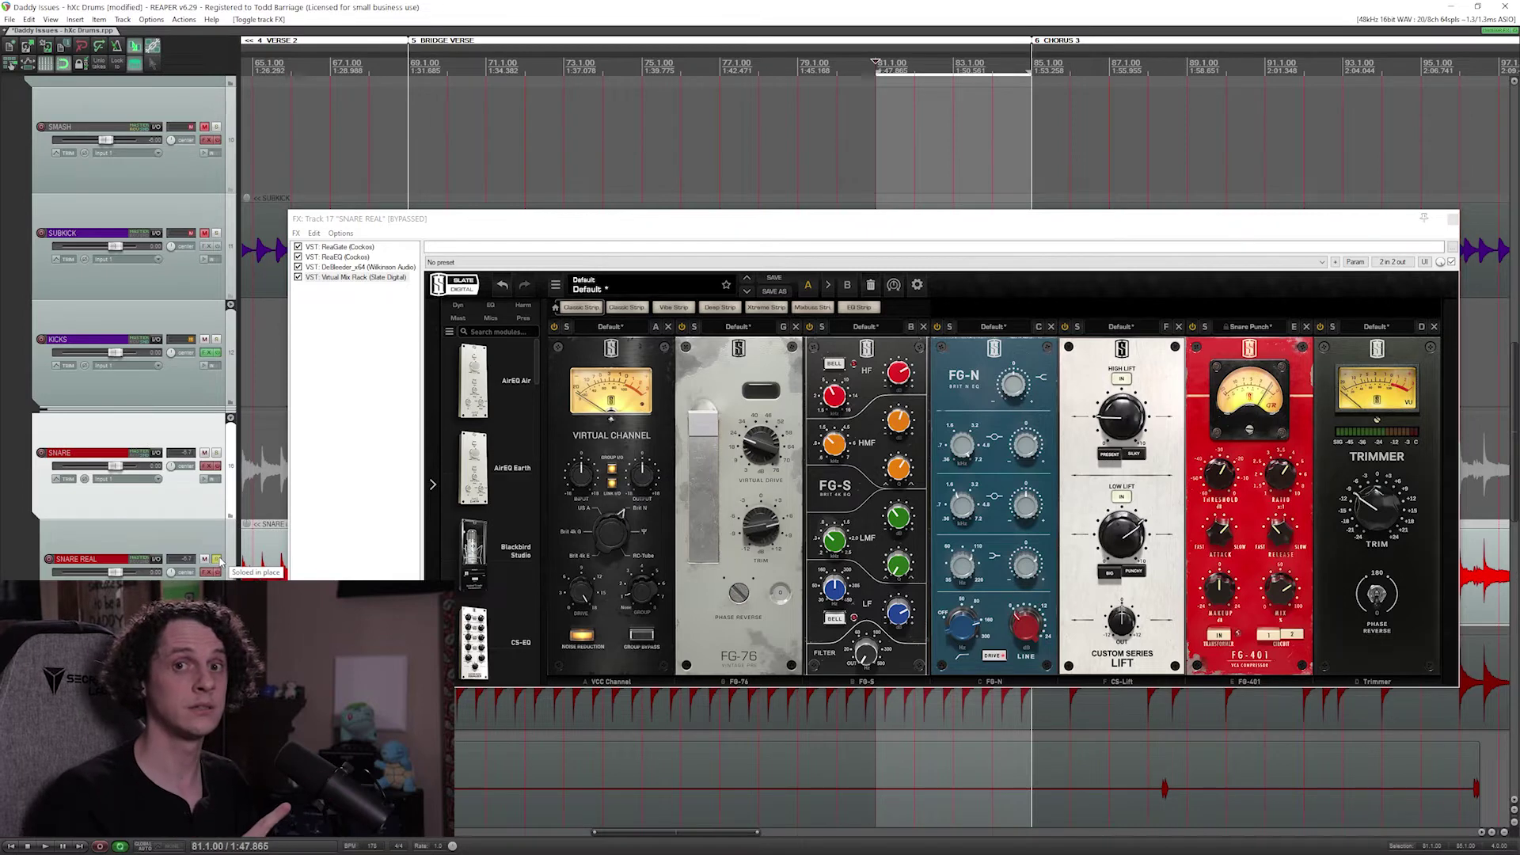
pyautogui.press('space')
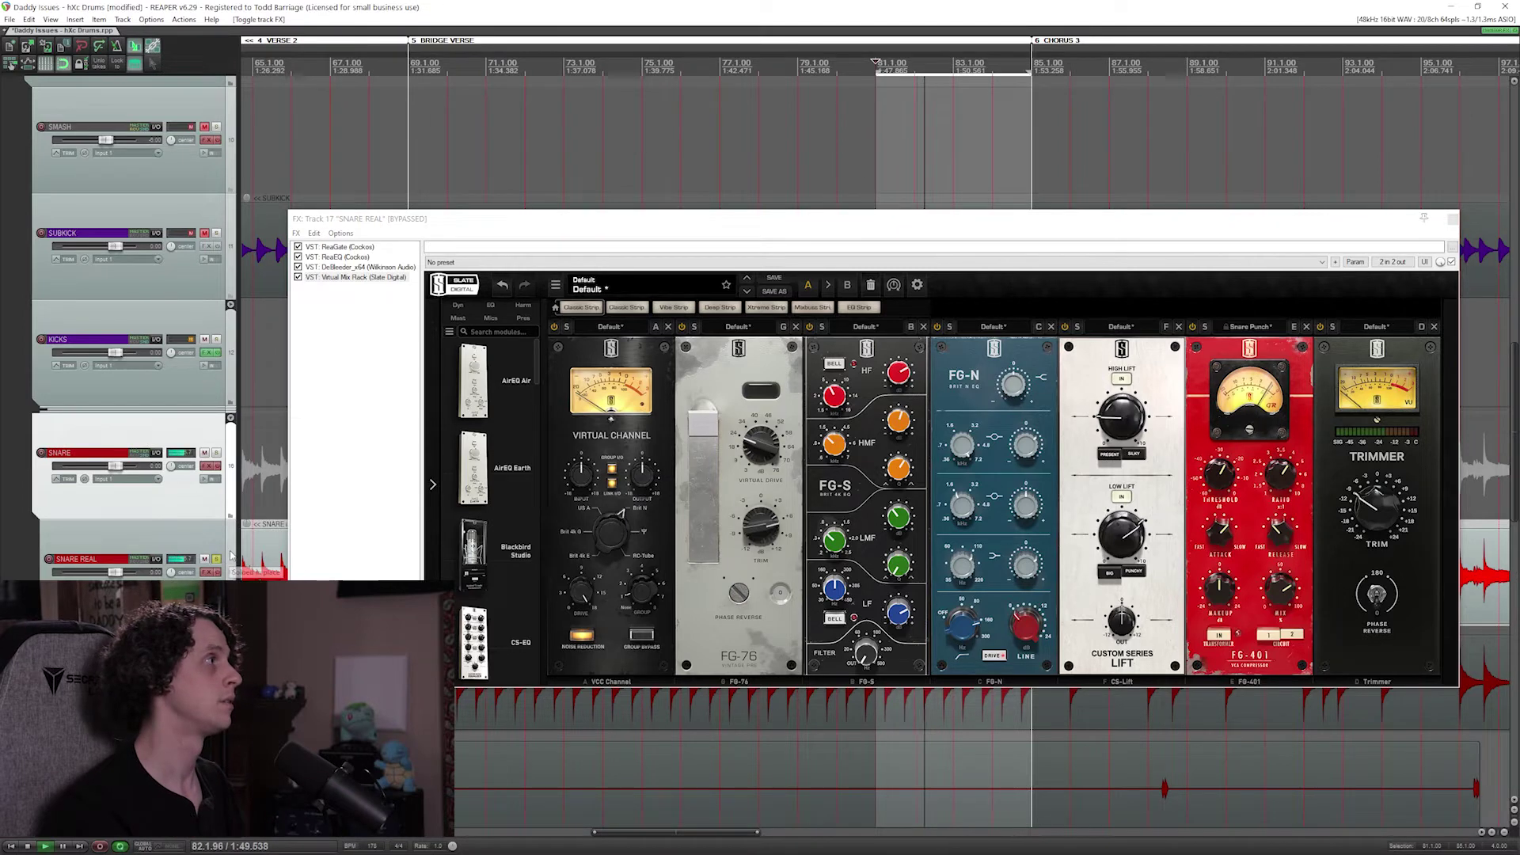
pyautogui.press('space')
pyautogui.click(217, 573)
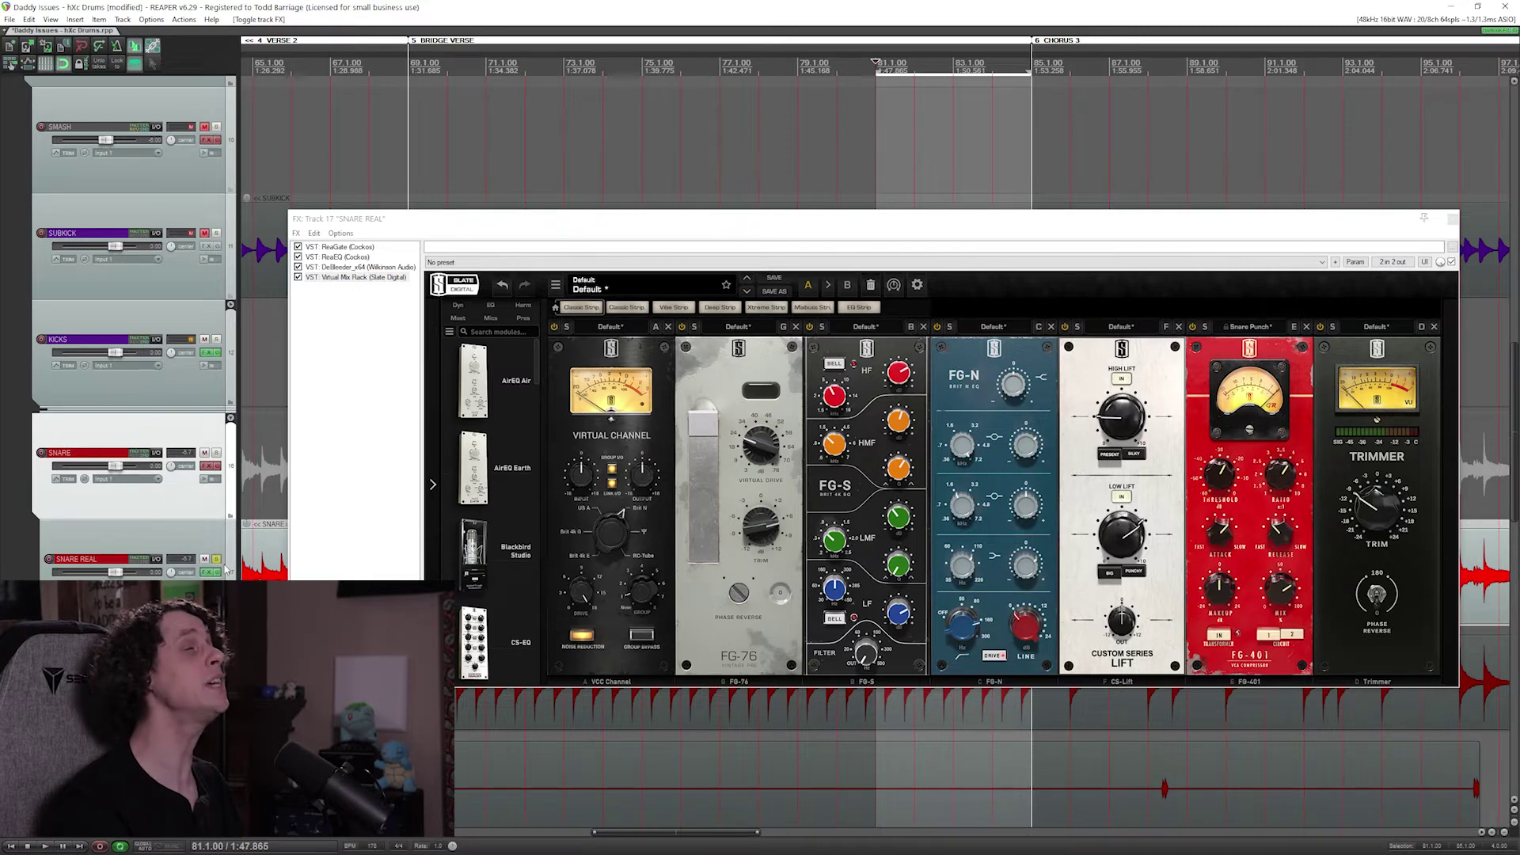
pyautogui.press('space')
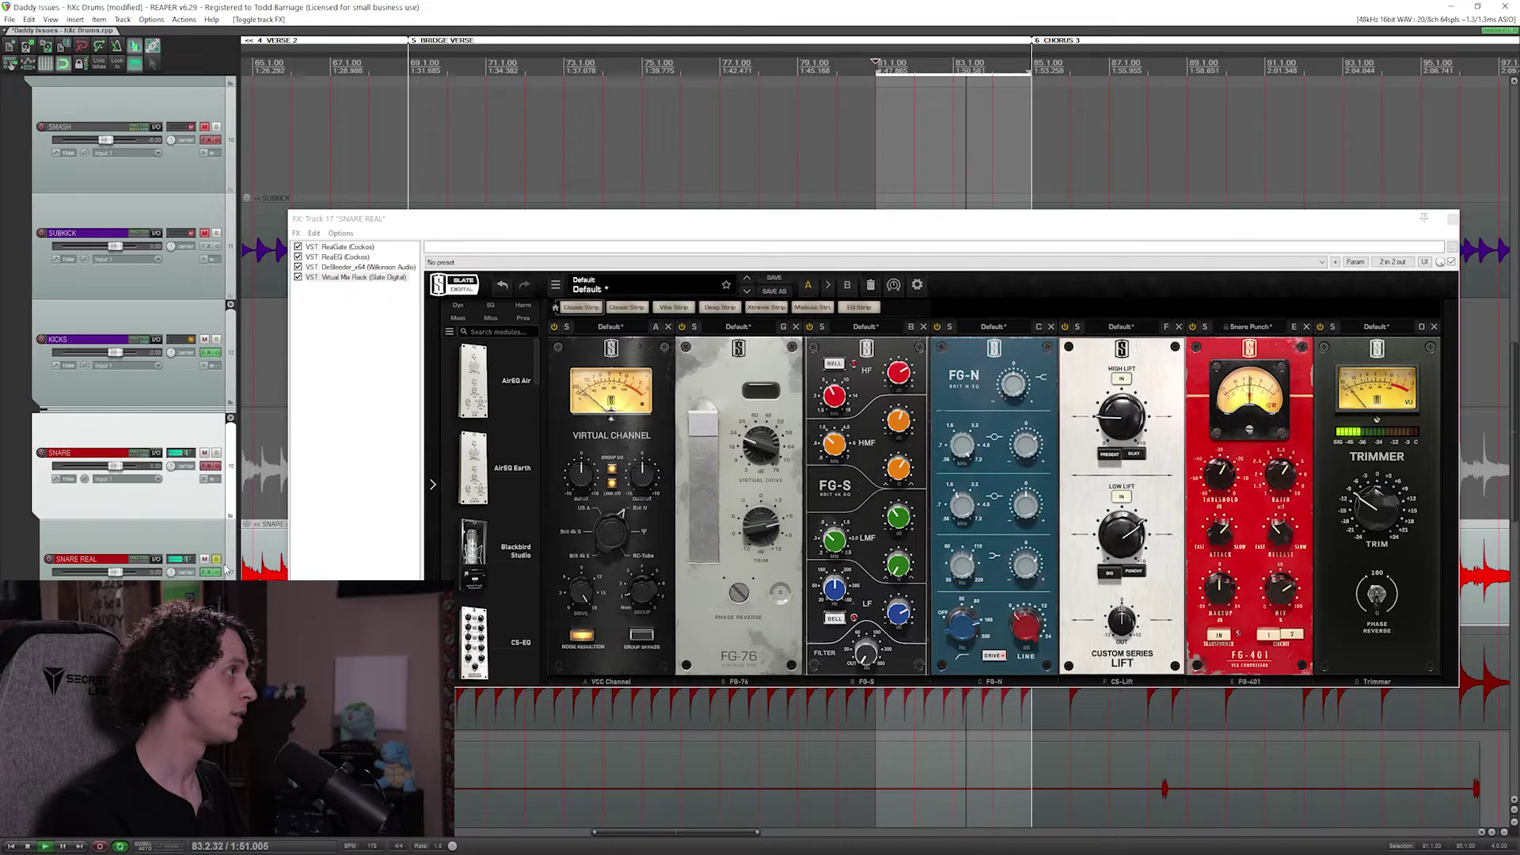
pyautogui.press('space')
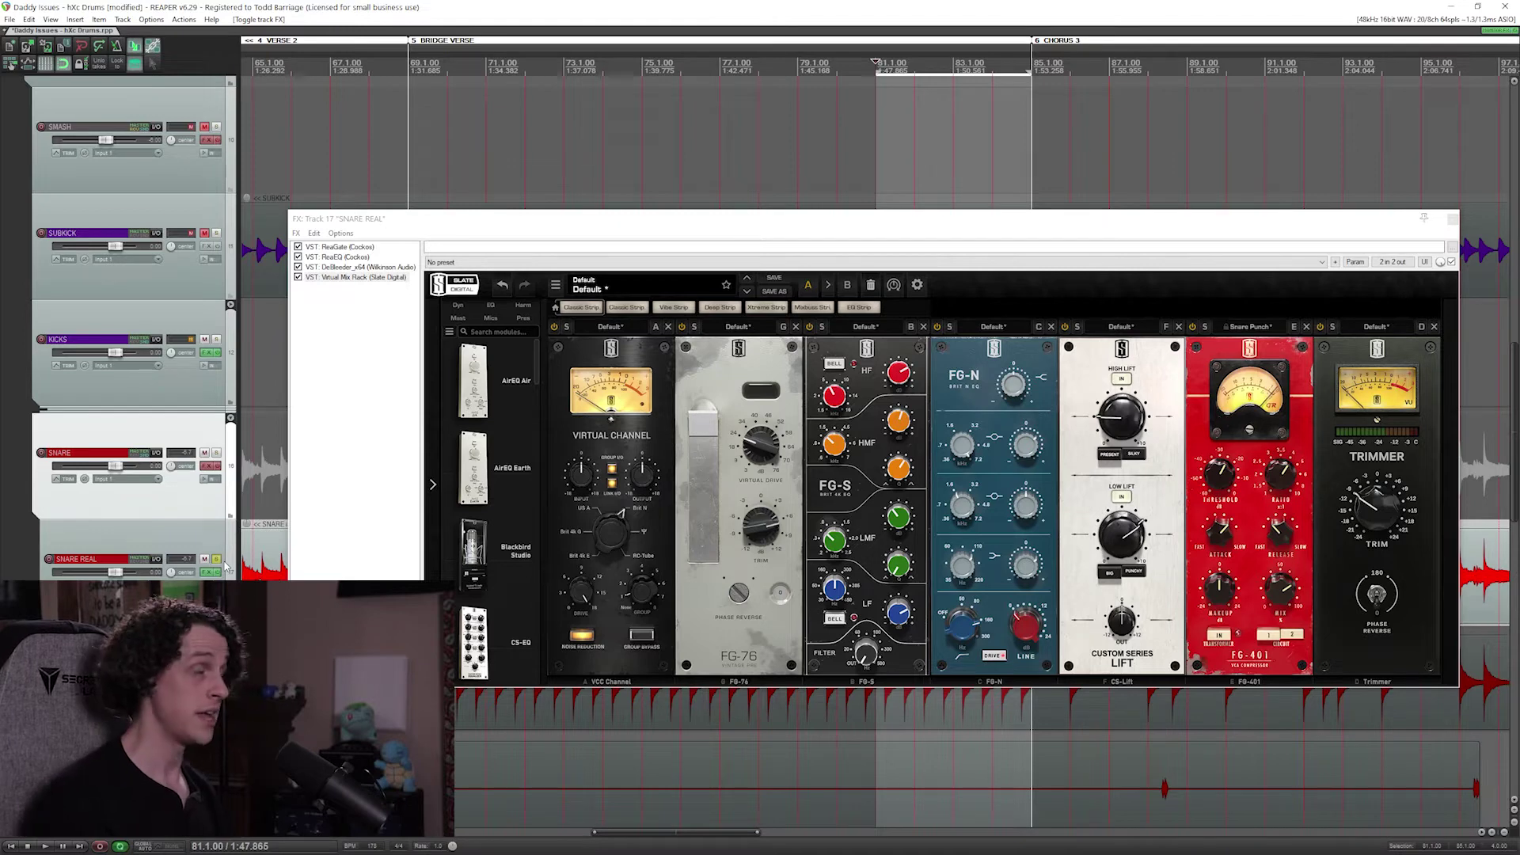
# Step: Unsolo SNARE REAL and compare its bypassed and enabled FX chain in the drum mix, ending with the chain enabled and the time selection cleared
pyautogui.click(218, 572)
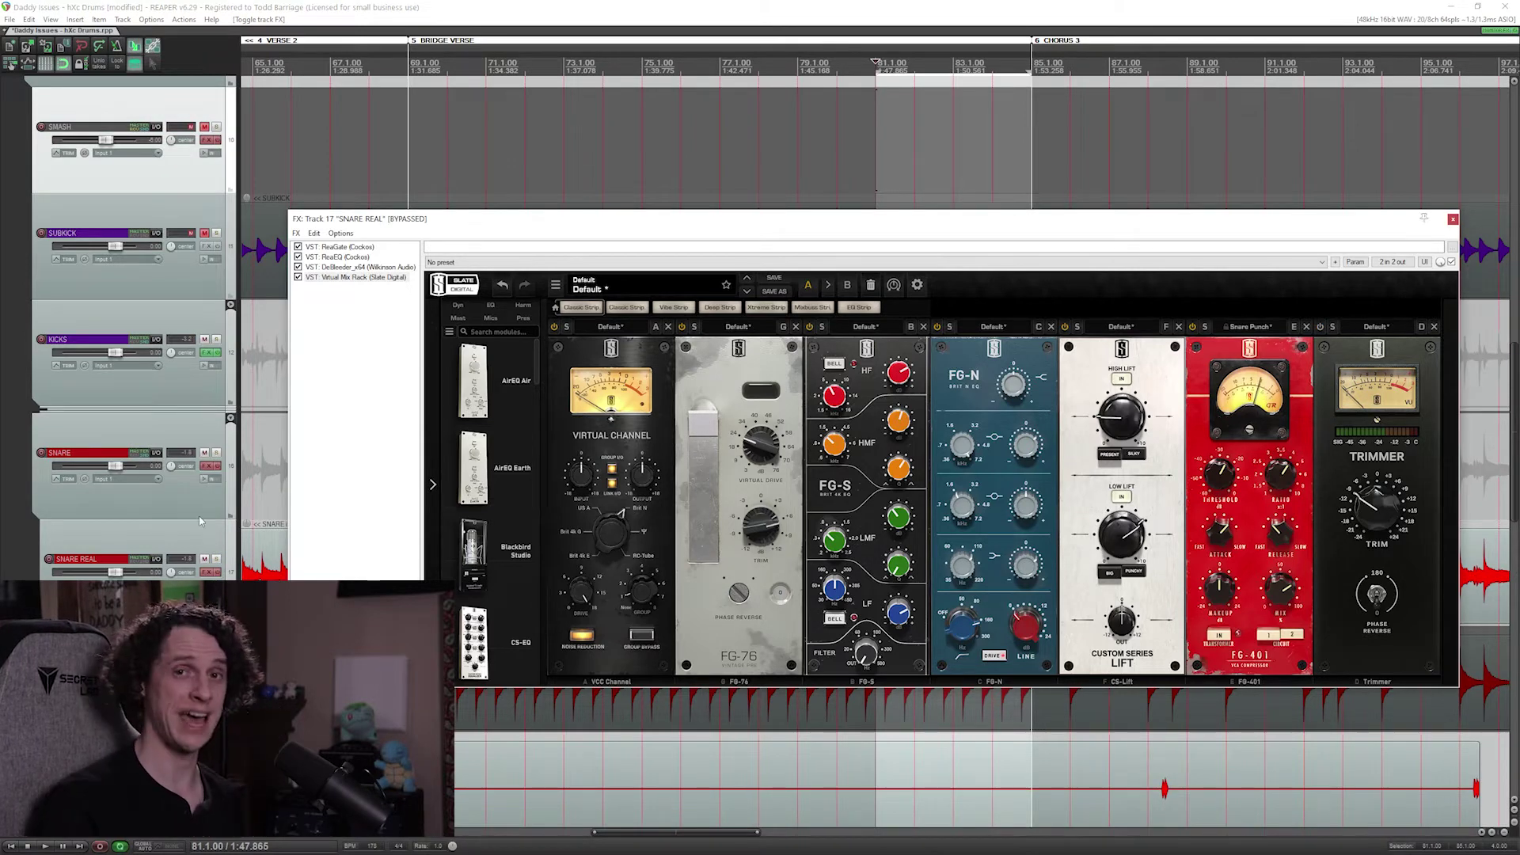
pyautogui.click(234, 561)
pyautogui.scroll(5, 232, 564)
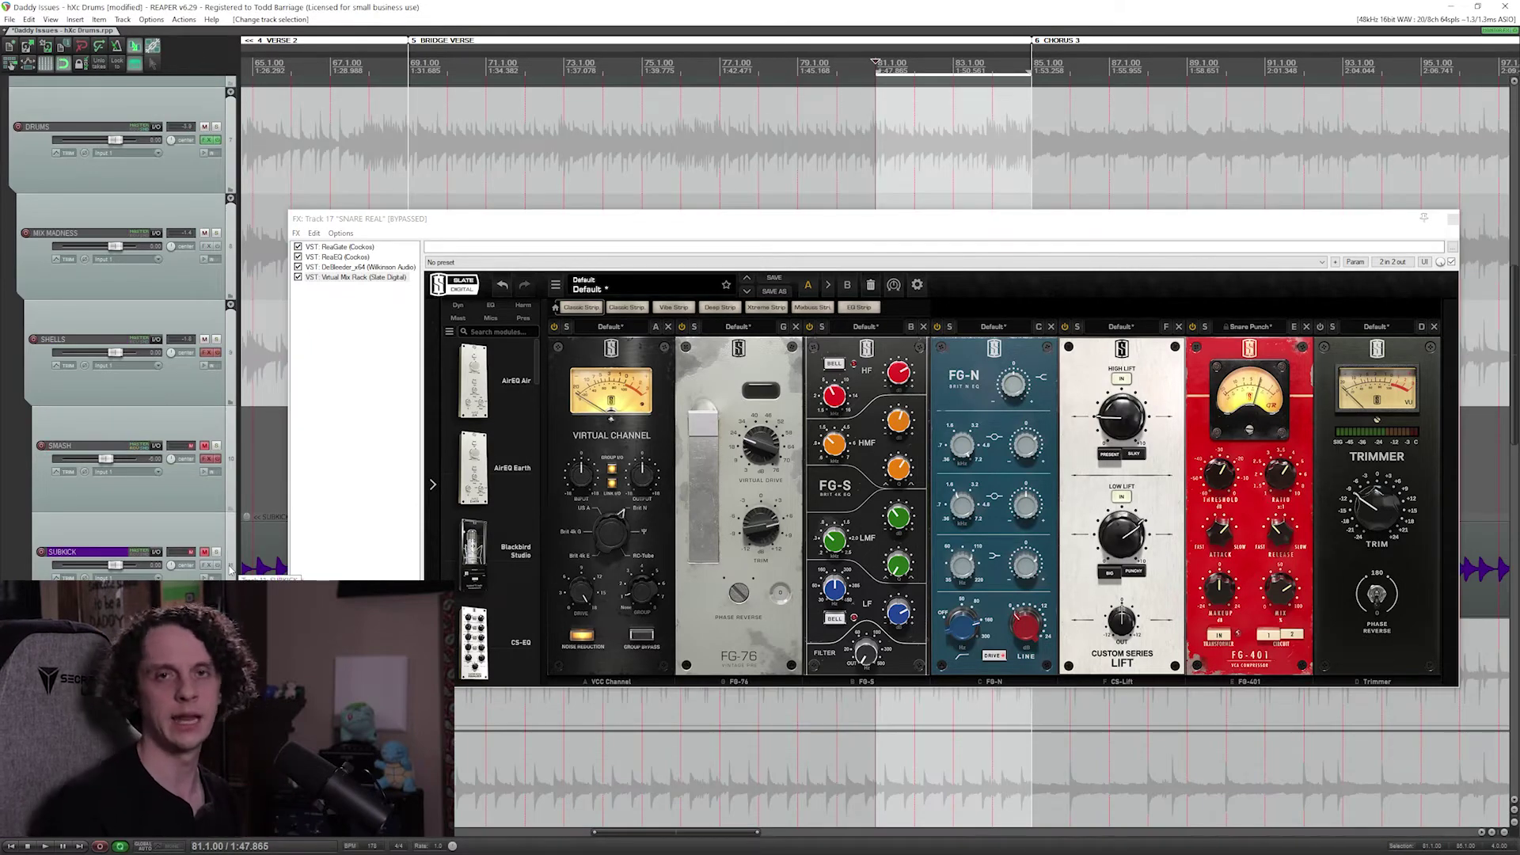
pyautogui.scroll(-7, 231, 567)
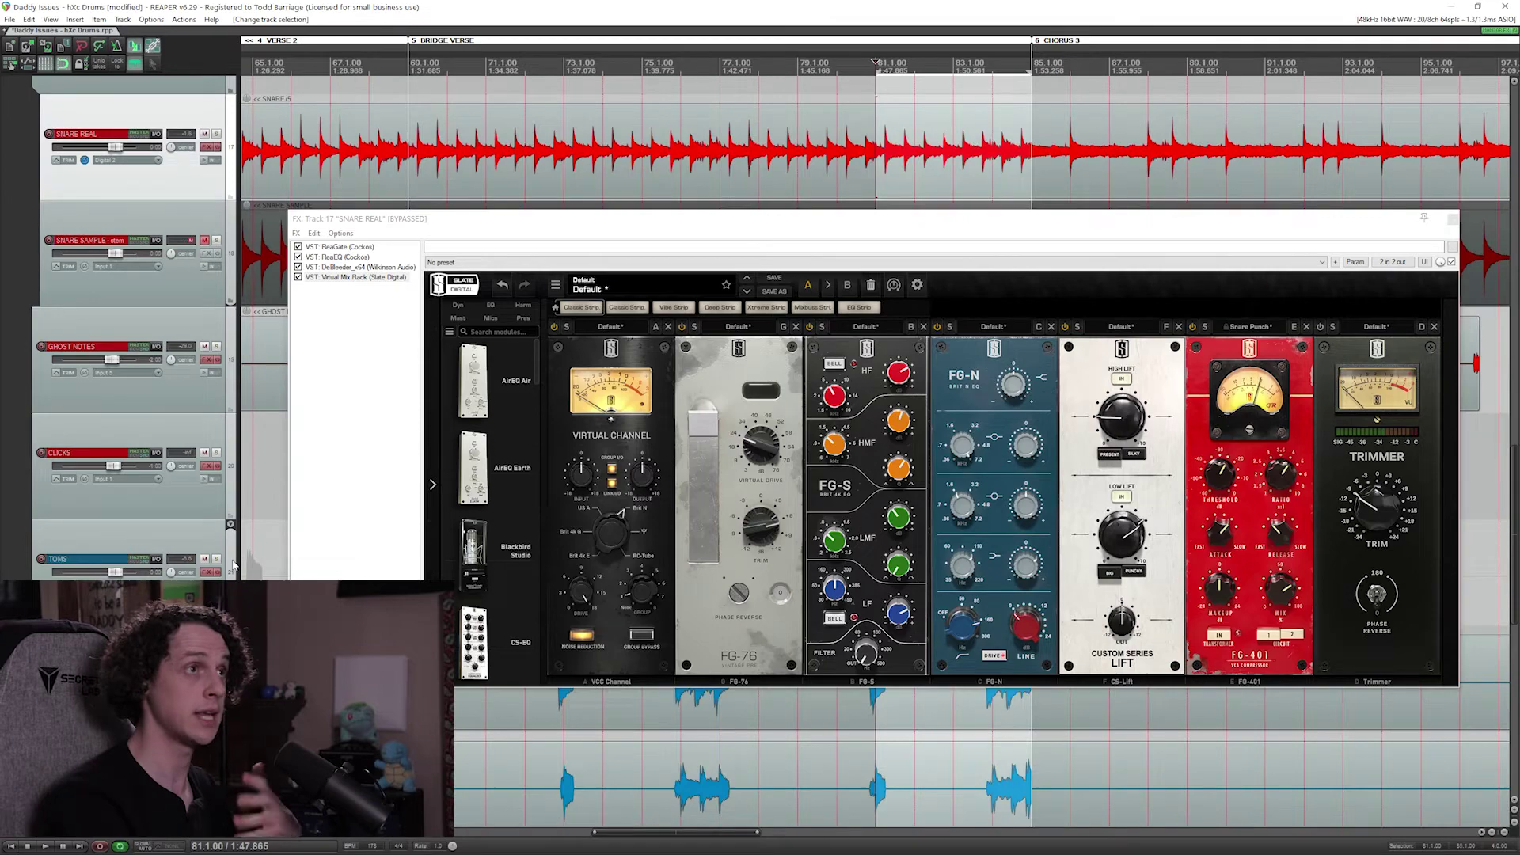
pyautogui.scroll(4, 234, 563)
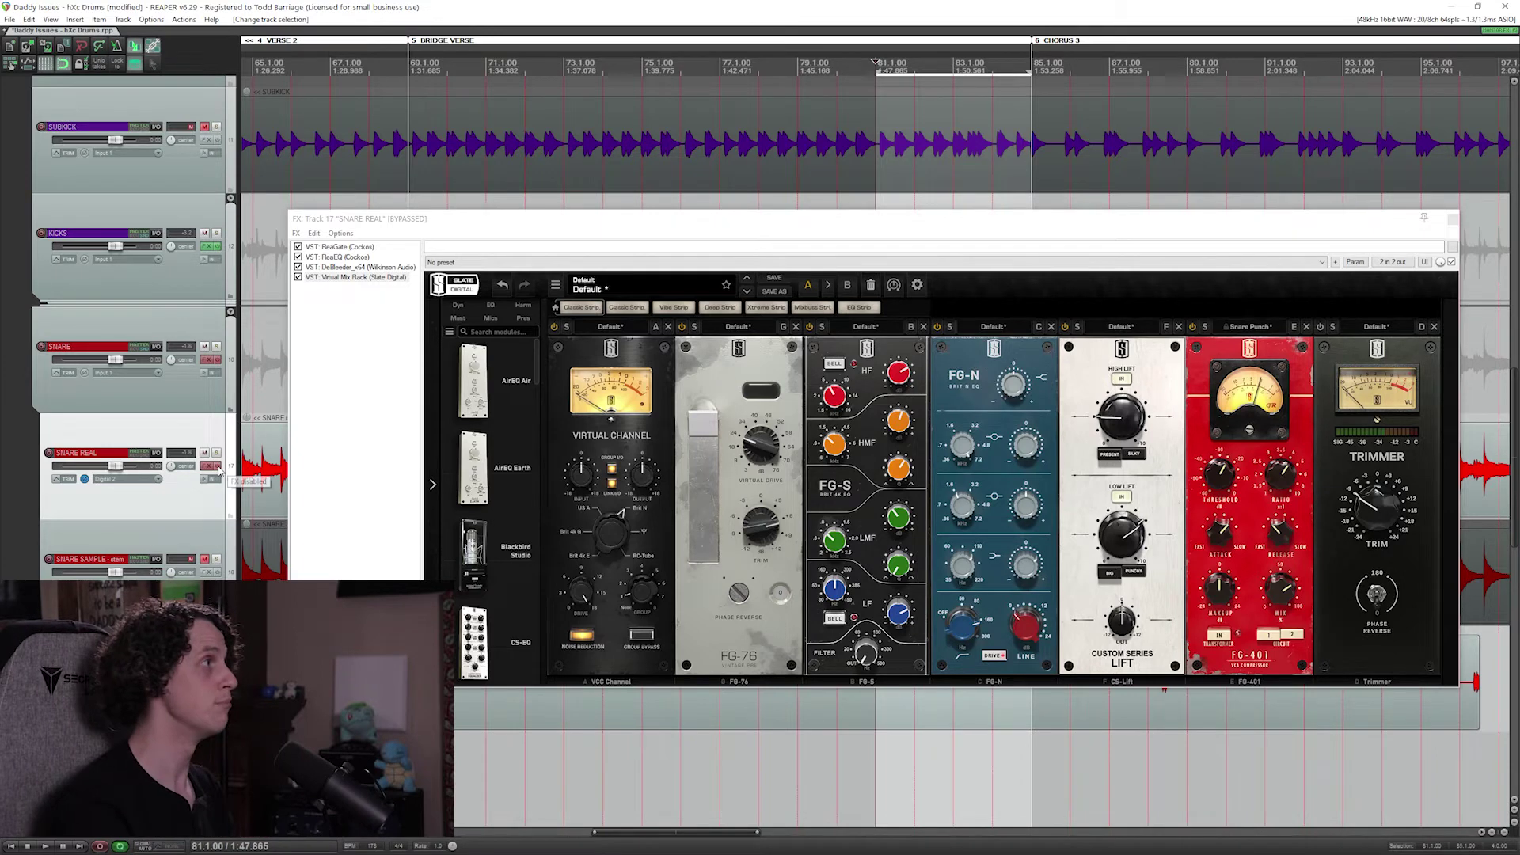
pyautogui.press('space')
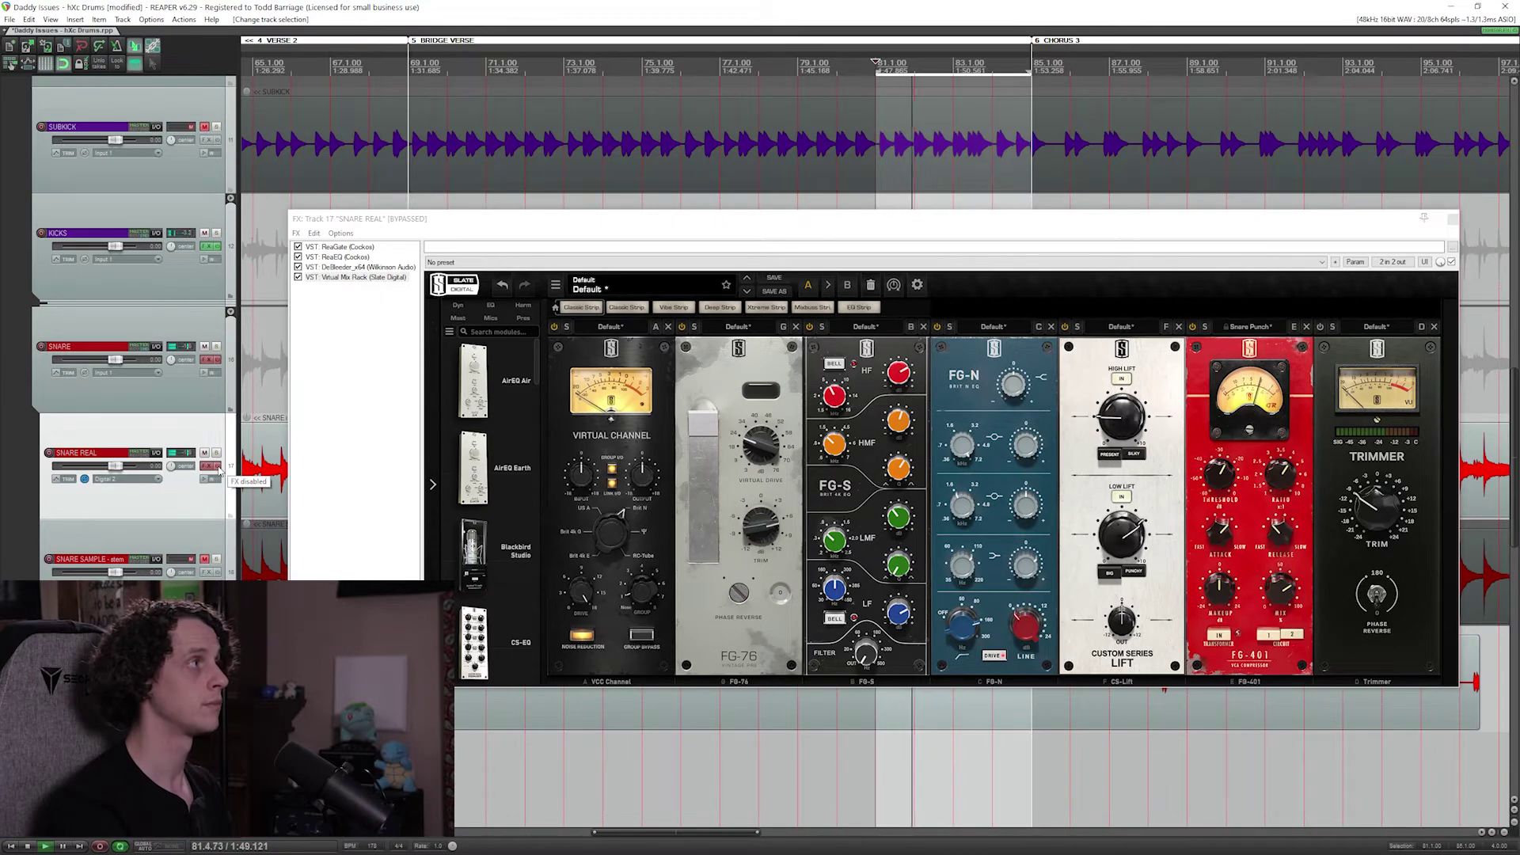
pyautogui.click(218, 468)
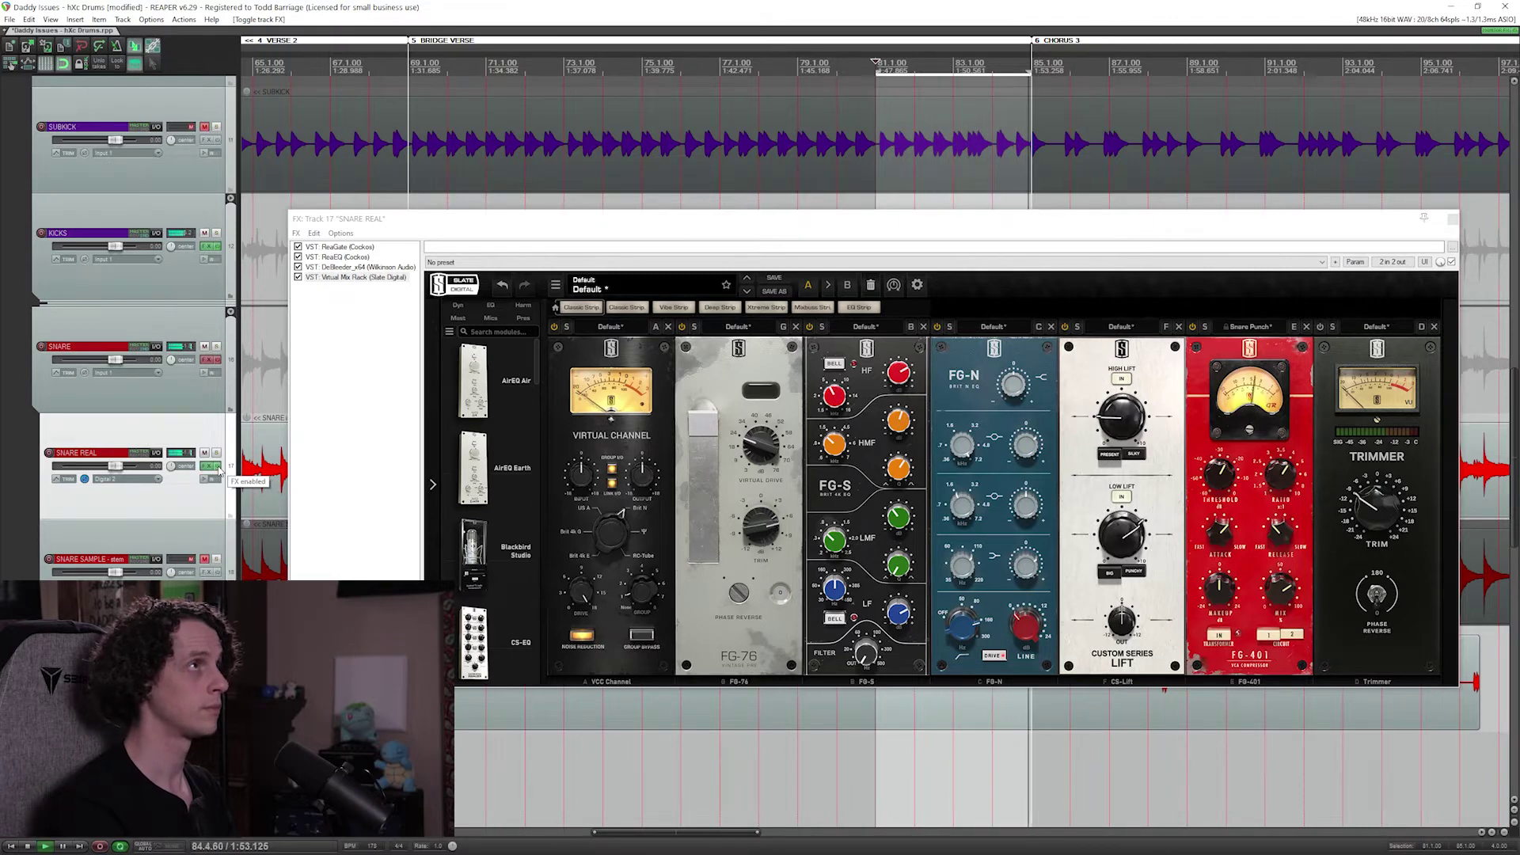
pyautogui.scroll(1, 219, 468)
pyautogui.press('Escape')
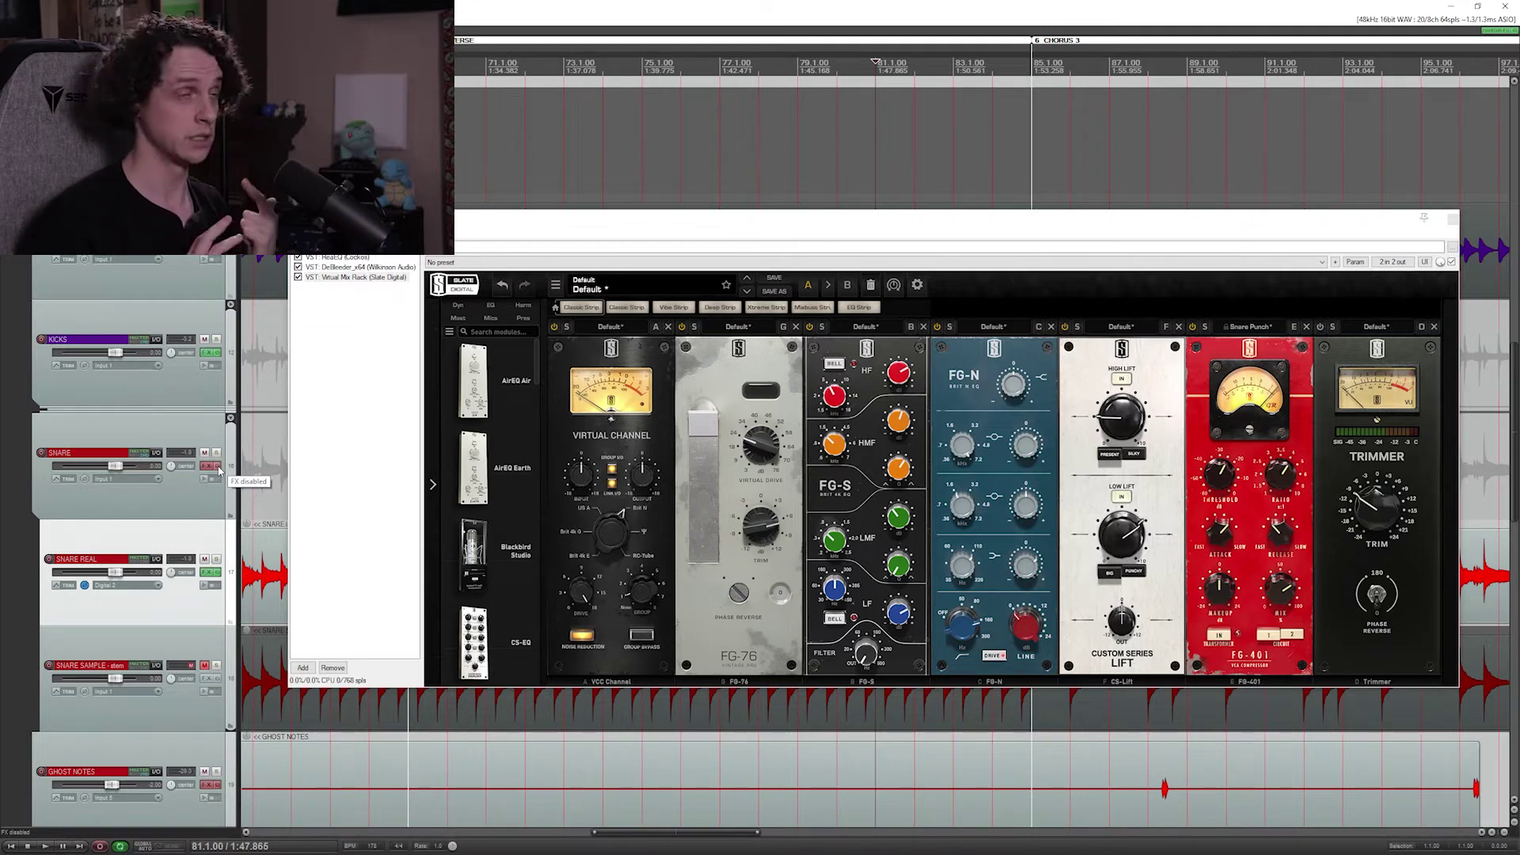
# Step: Unmute the SNARE SAMPLE track, solo it briefly, and close the SNARE REAL effects window
pyautogui.click(212, 467)
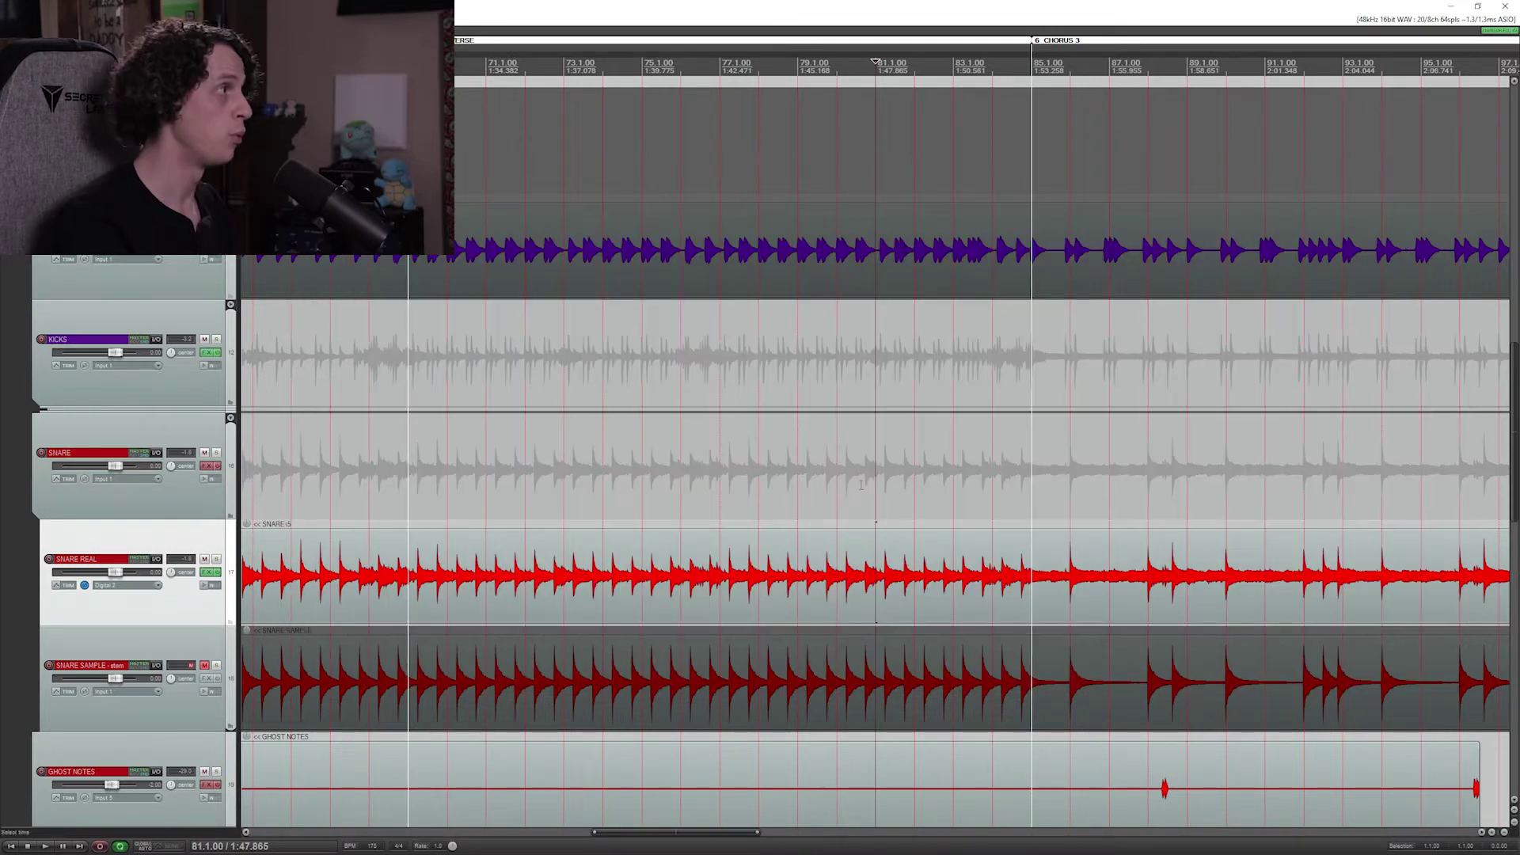
pyautogui.click(205, 665)
pyautogui.click(217, 666)
pyautogui.click(208, 572)
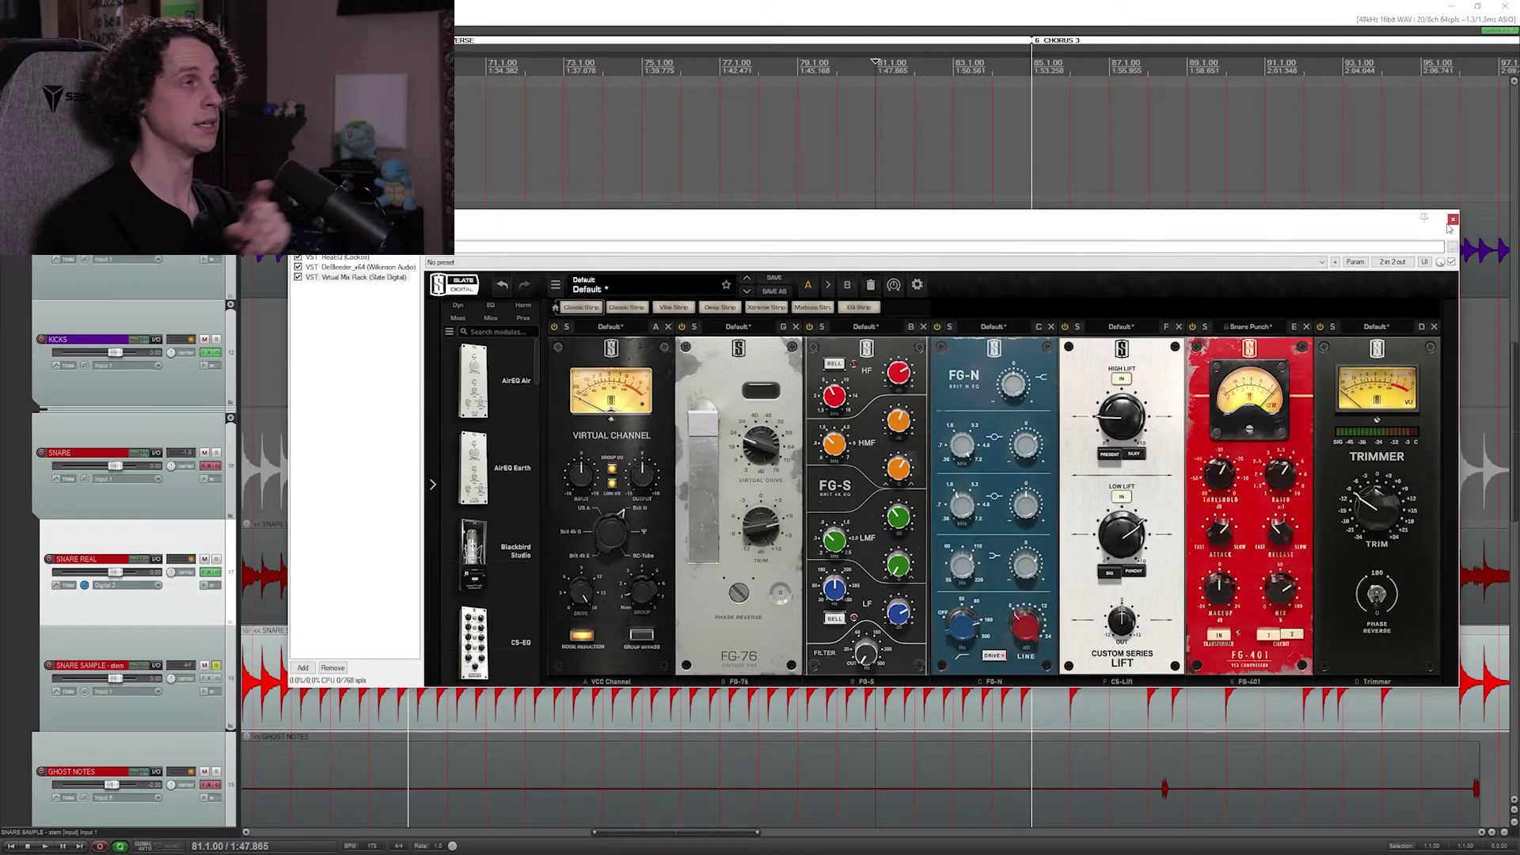
pyautogui.click(1453, 221)
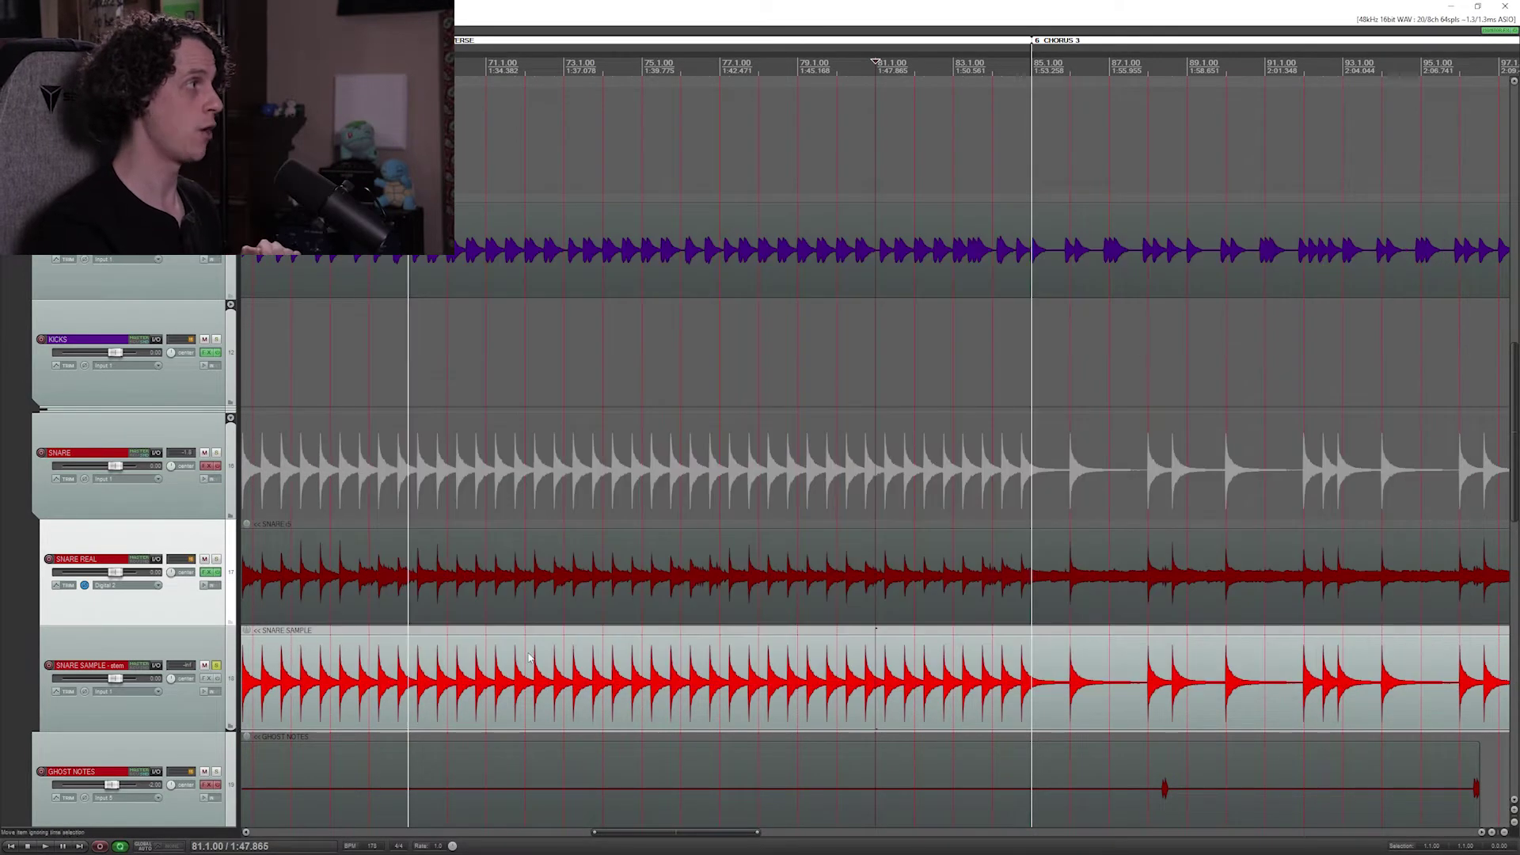
pyautogui.click(217, 666)
# Step: Select bars 81 to 89 and blend in SNARE SAMPLE during playback by raising its volume from silence to 0.00 dB
pyautogui.moveTo(1187, 476); pyautogui.dragTo(877, 478)
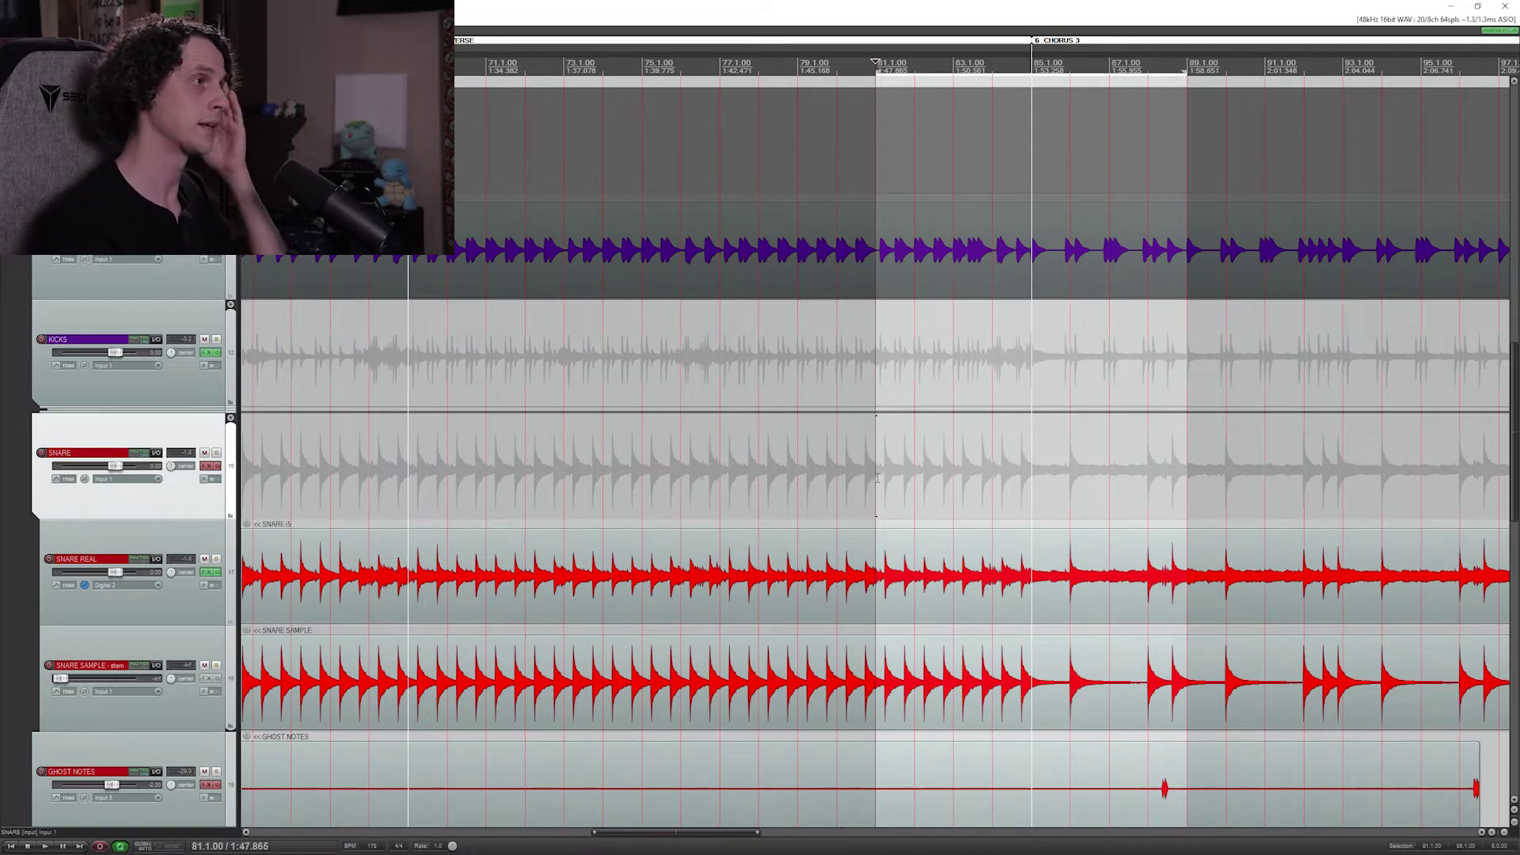
pyautogui.press('space')
pyautogui.moveTo(59, 679); pyautogui.dragTo(87, 681)
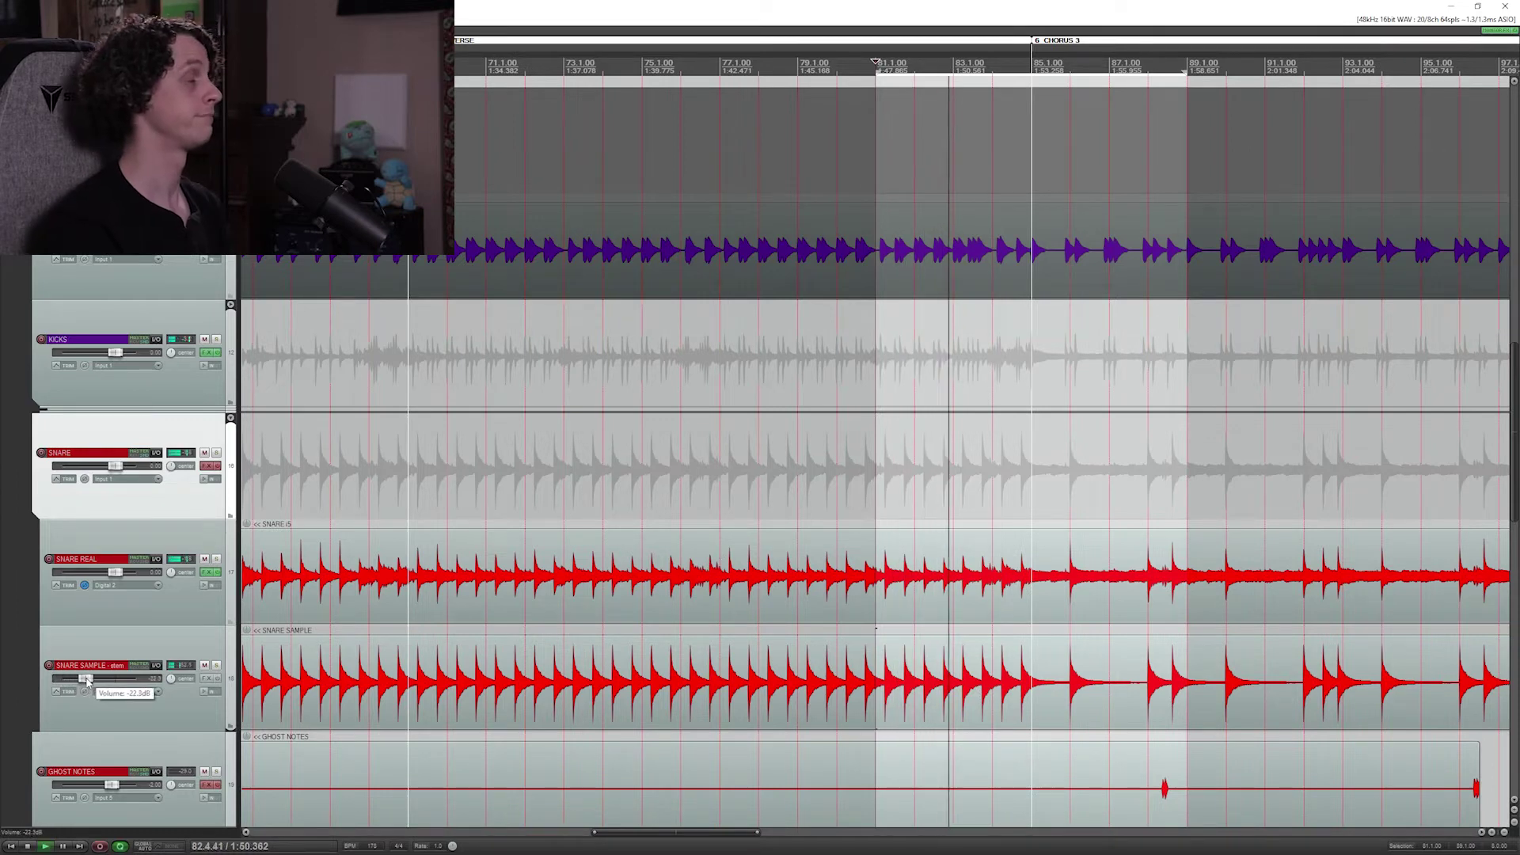
pyautogui.moveTo(87, 681); pyautogui.dragTo(116, 678)
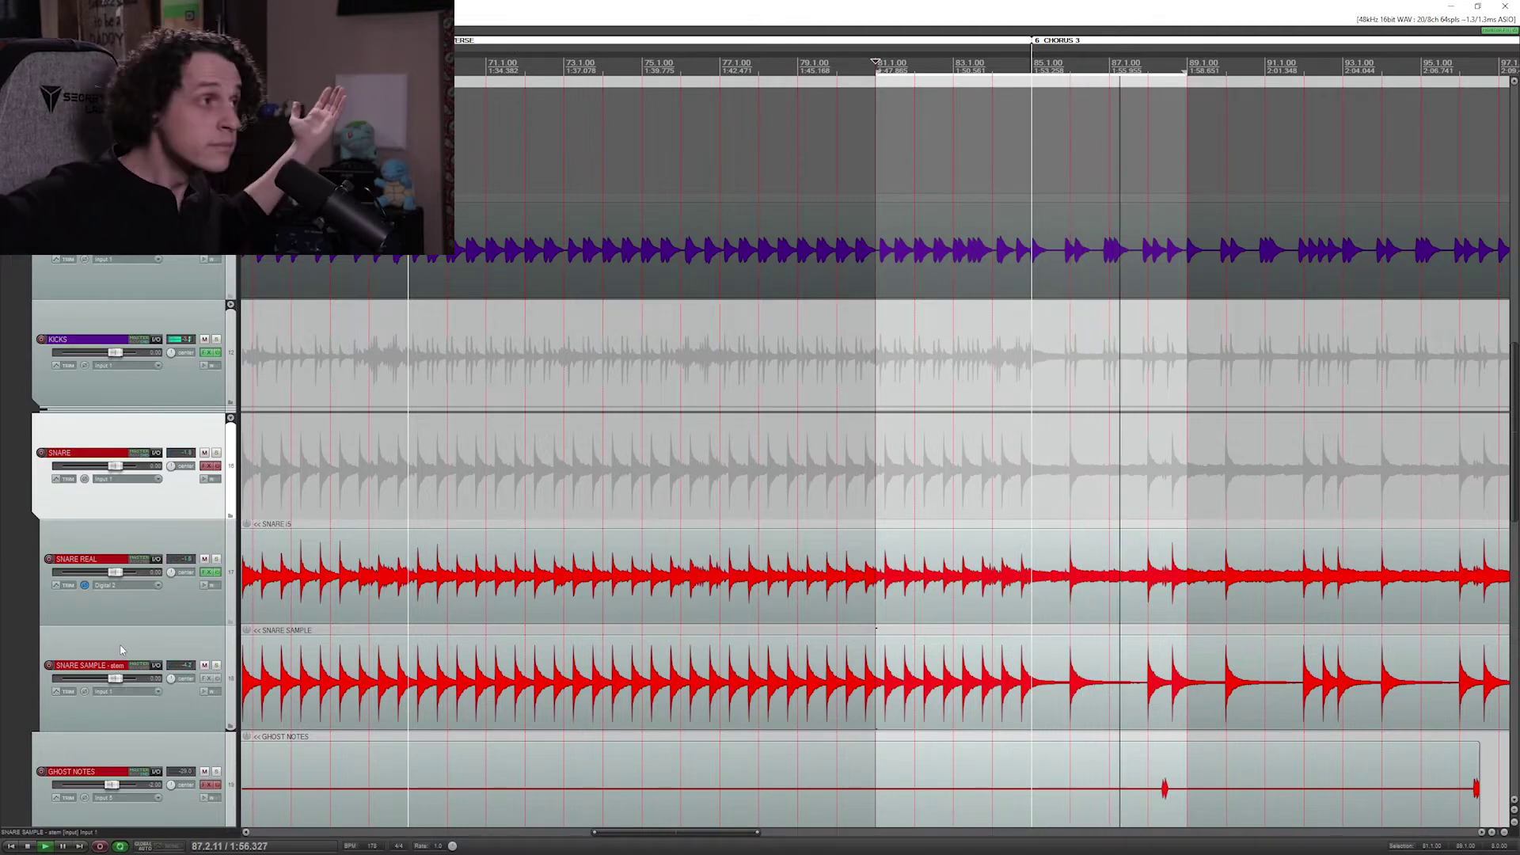
pyautogui.press('space')
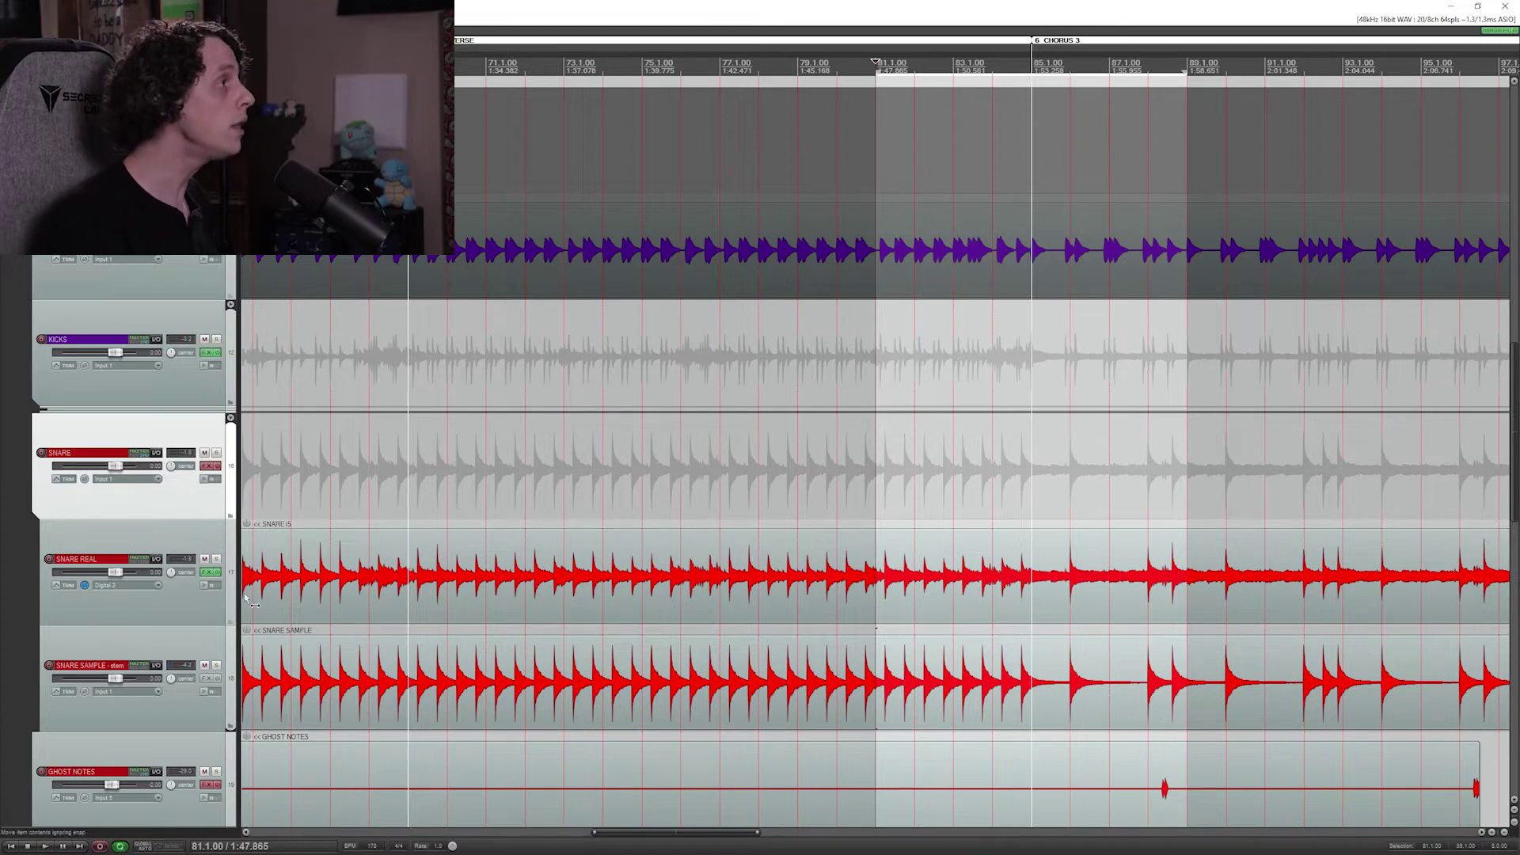
# Step: Mute SNARE REAL to audition the snare sample in the drum mix, and solo SNARE SAMPLE to play it alone
pyautogui.click(204, 560)
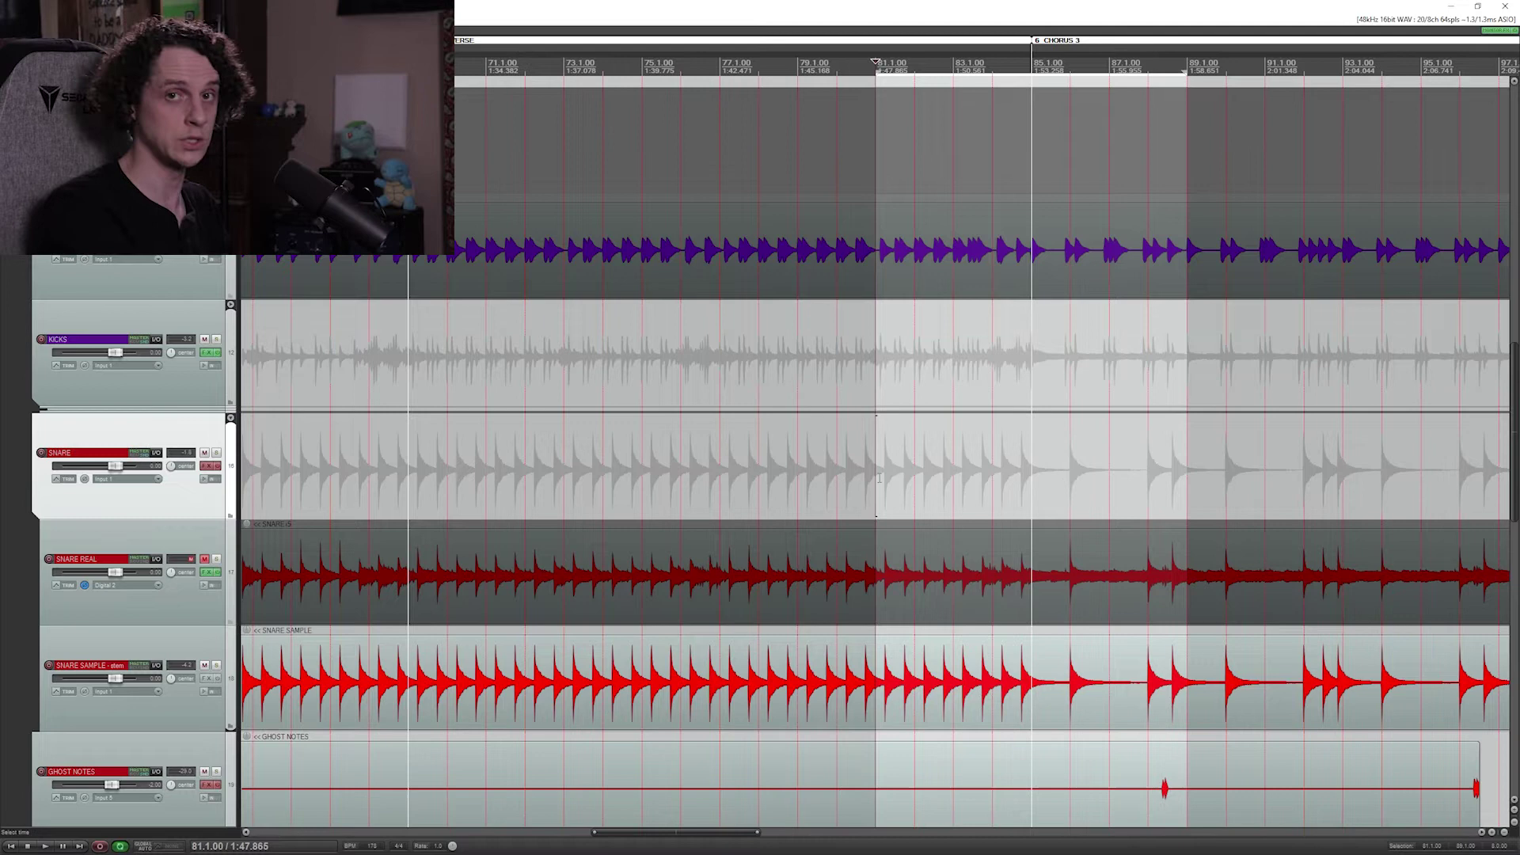
pyautogui.press('space')
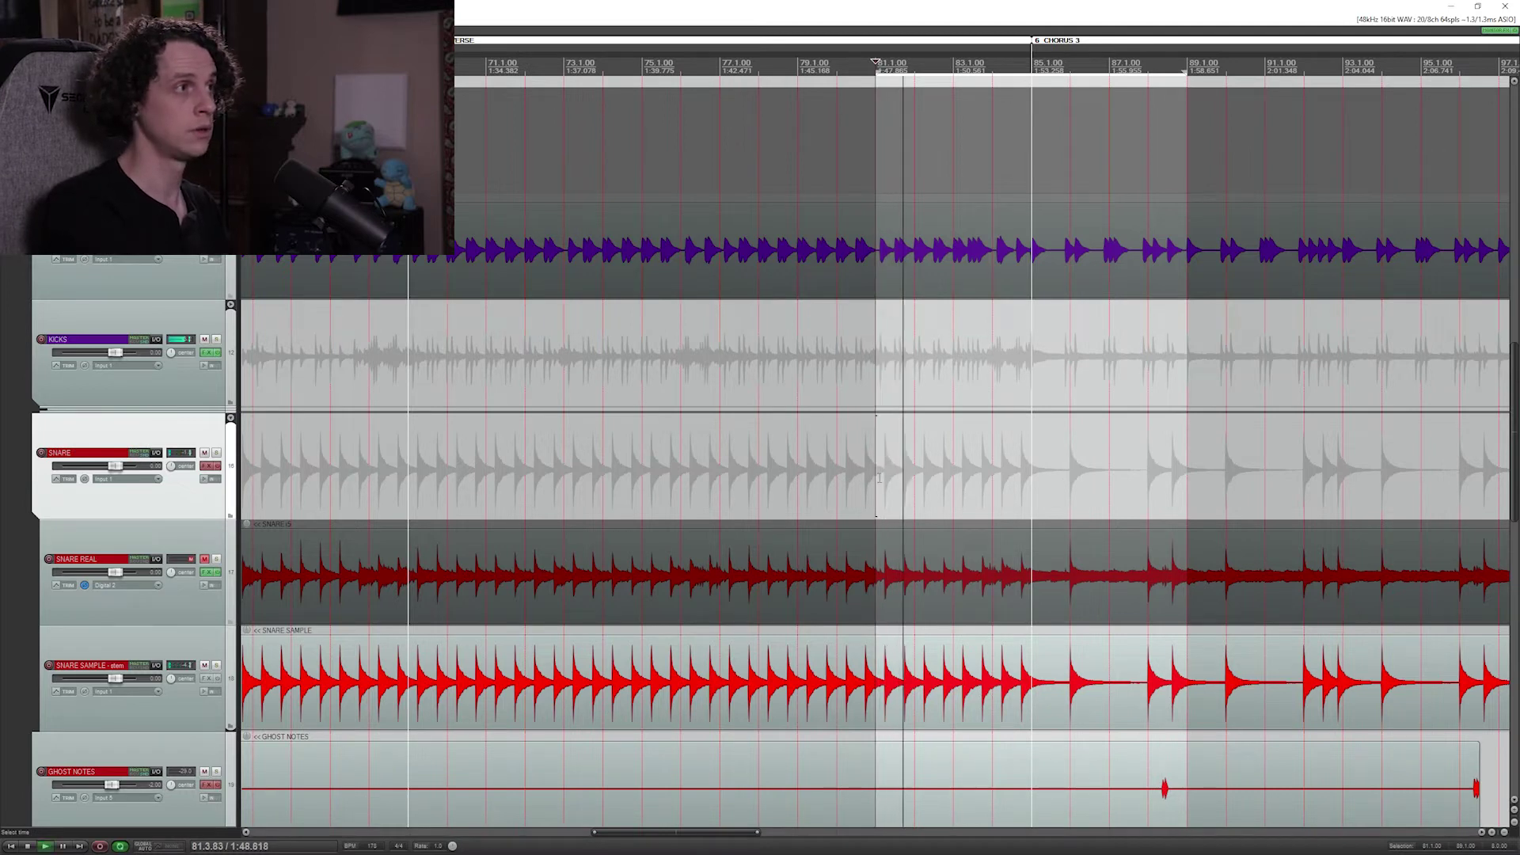
pyautogui.press('space')
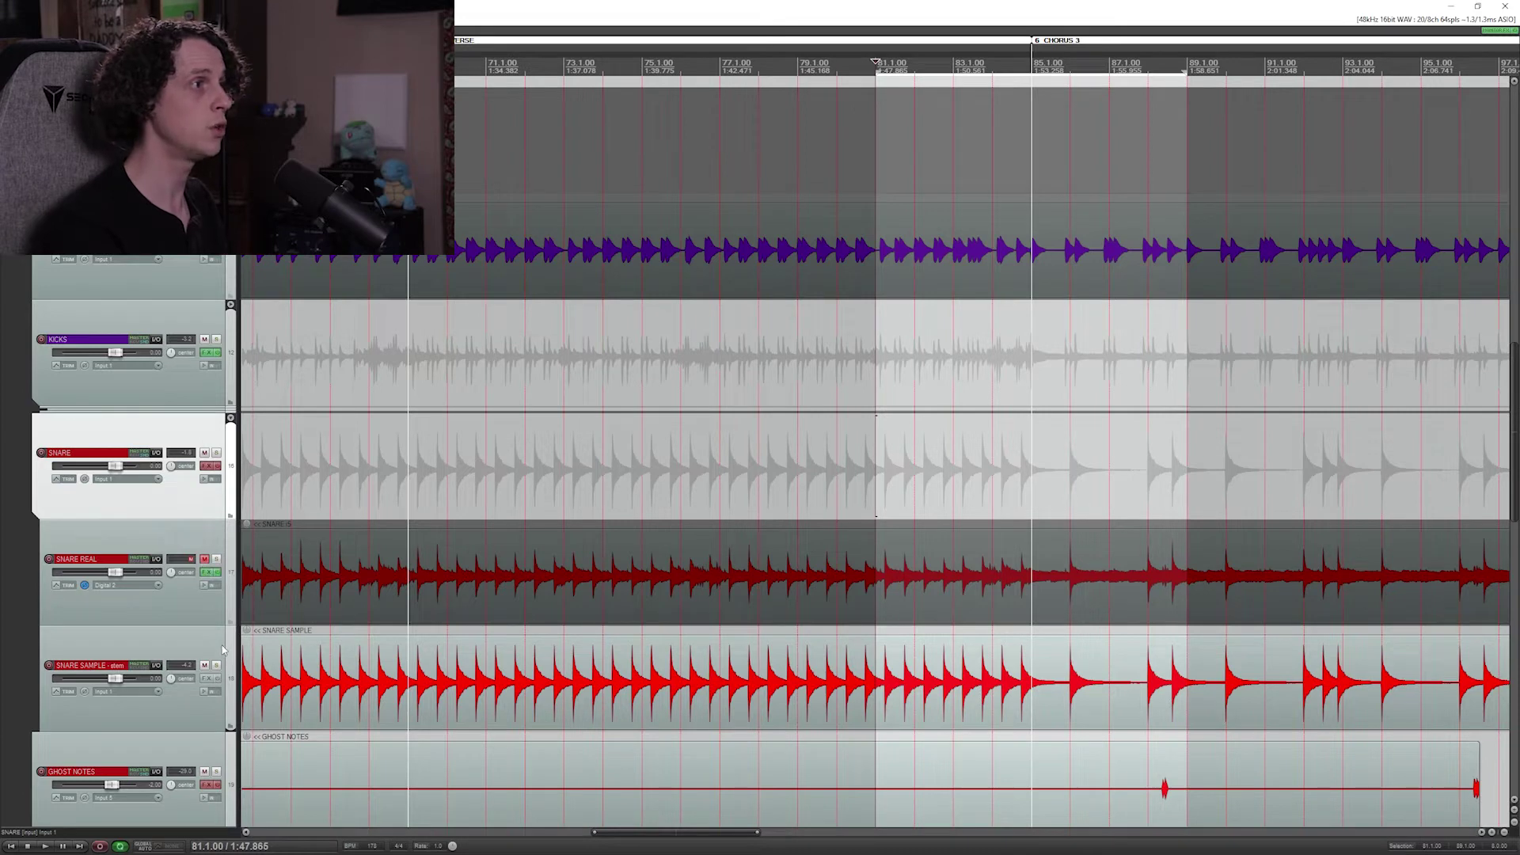
pyautogui.click(216, 665)
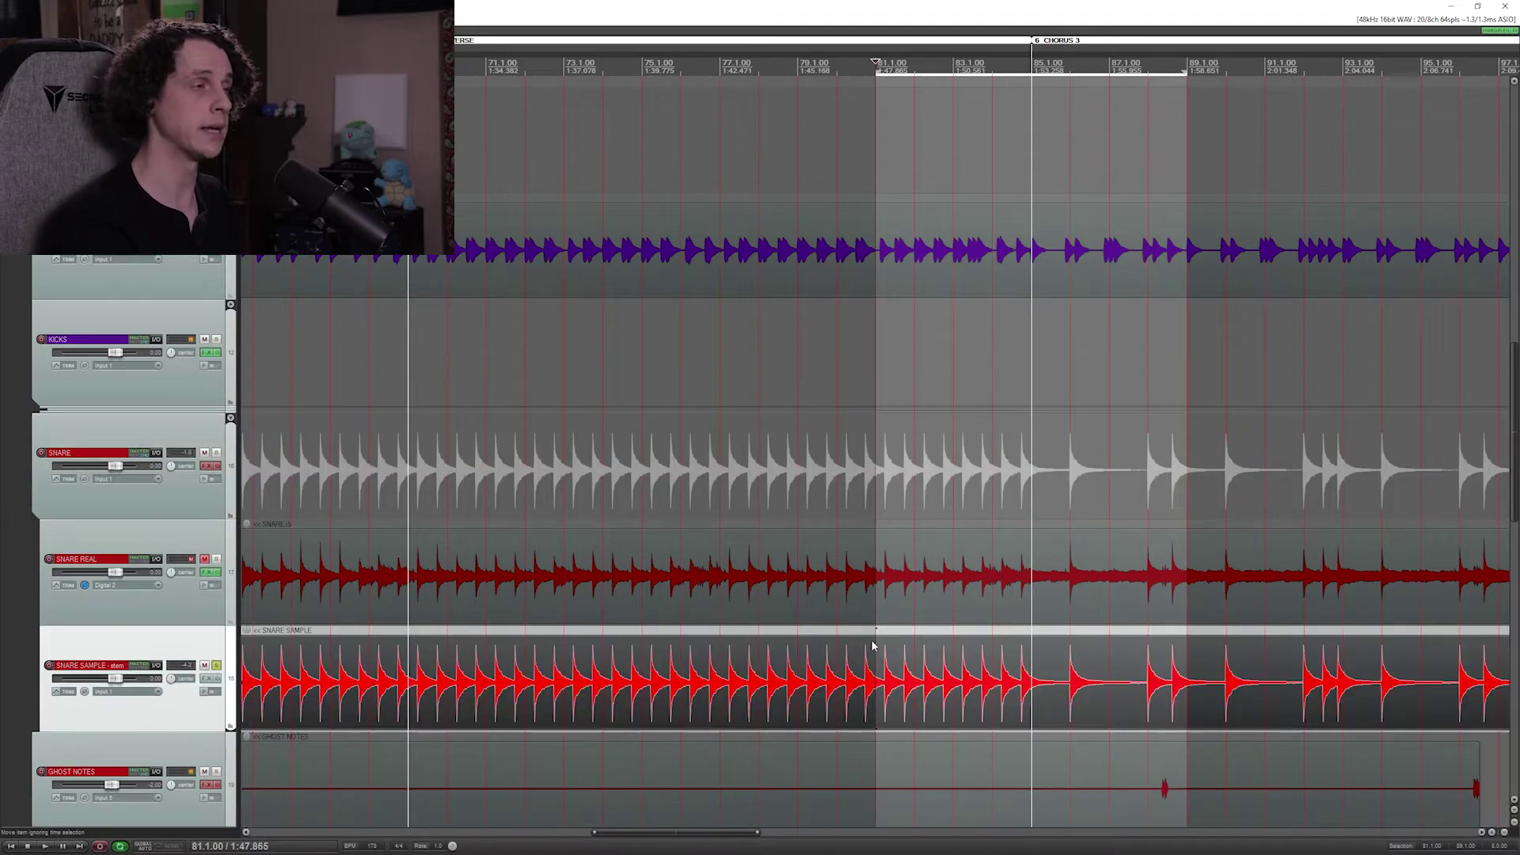
pyautogui.press('space')
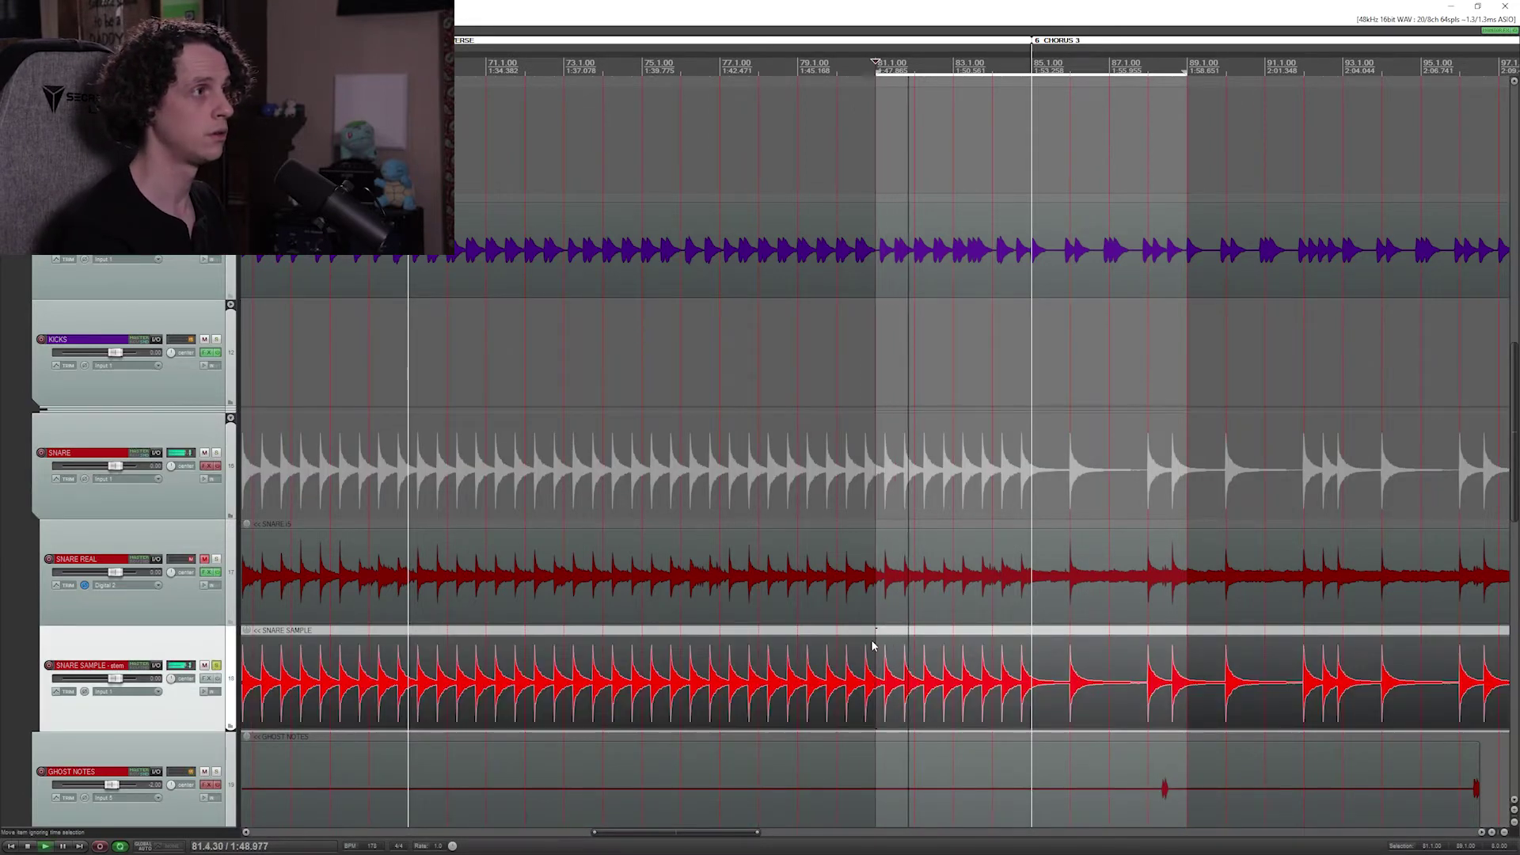
# Step: Stop the sample audition, unmute SNARE REAL, and solo the SNARE folder to play both snare layers together
pyautogui.press('space')
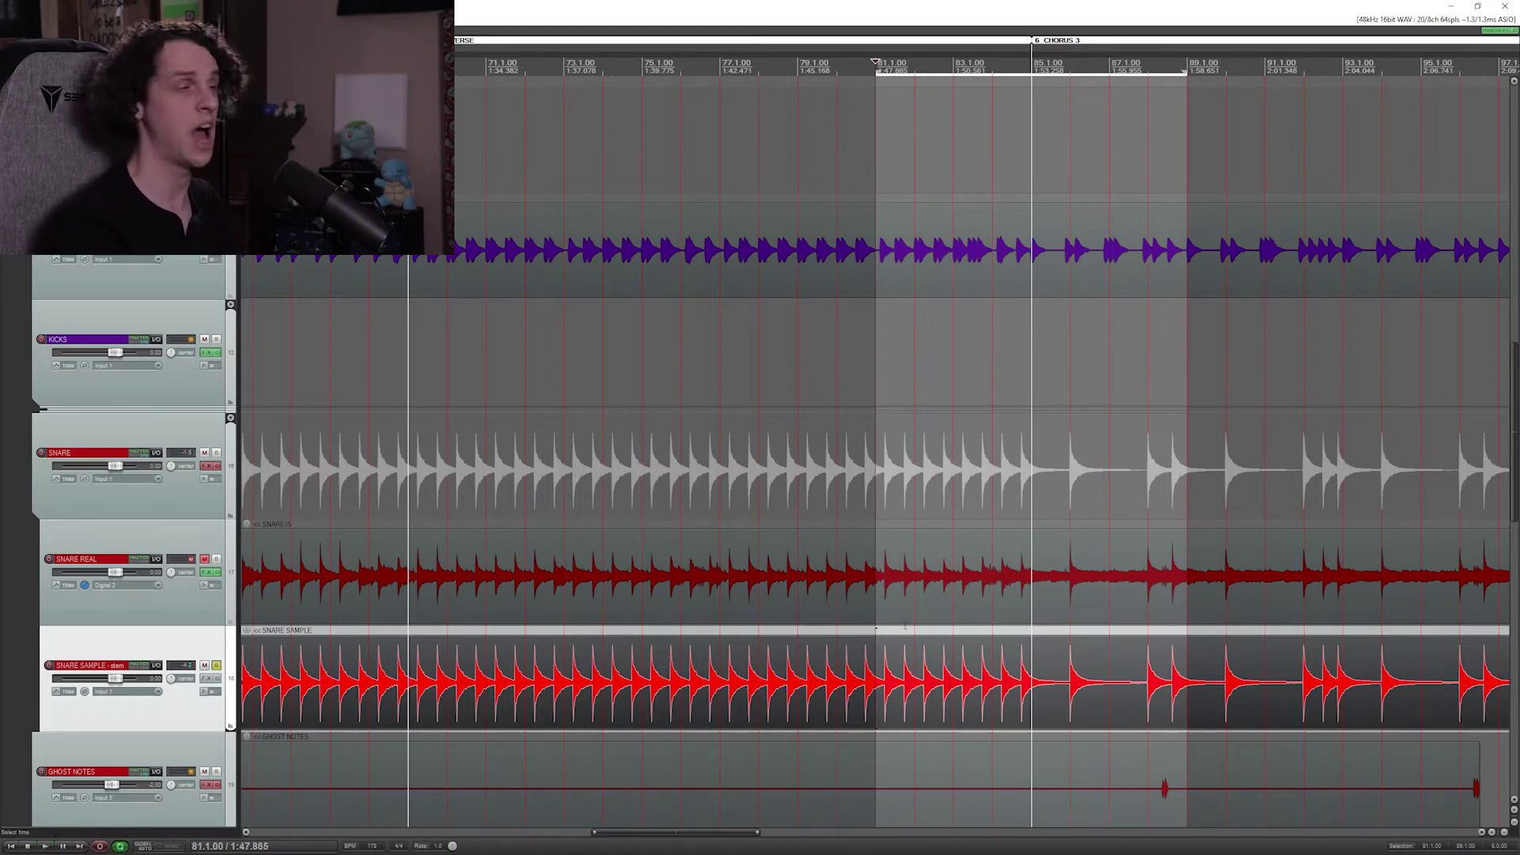
pyautogui.click(456, 631)
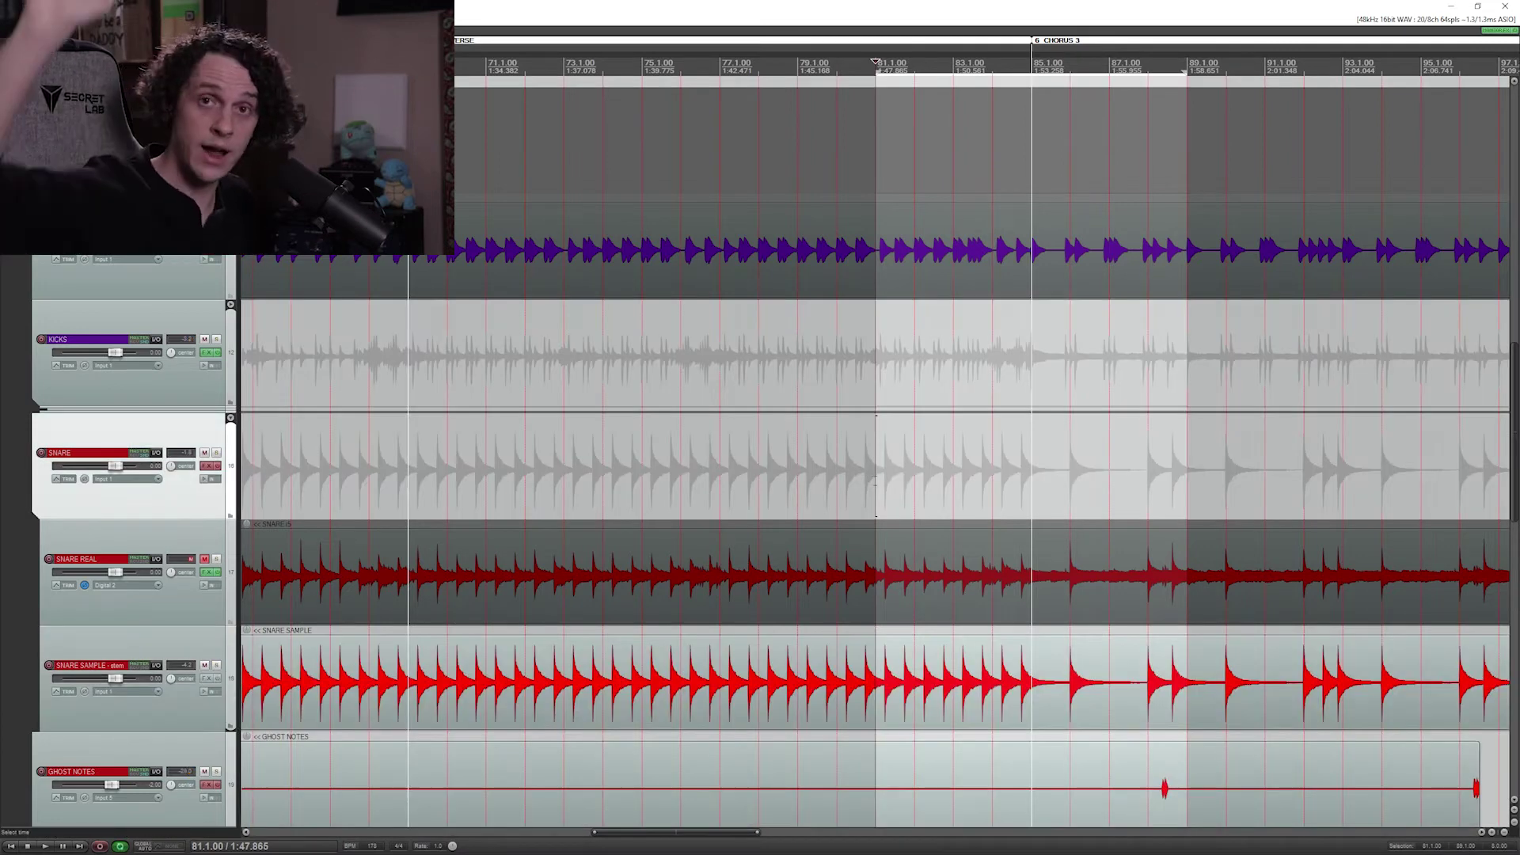
pyautogui.click(206, 559)
pyautogui.click(216, 453)
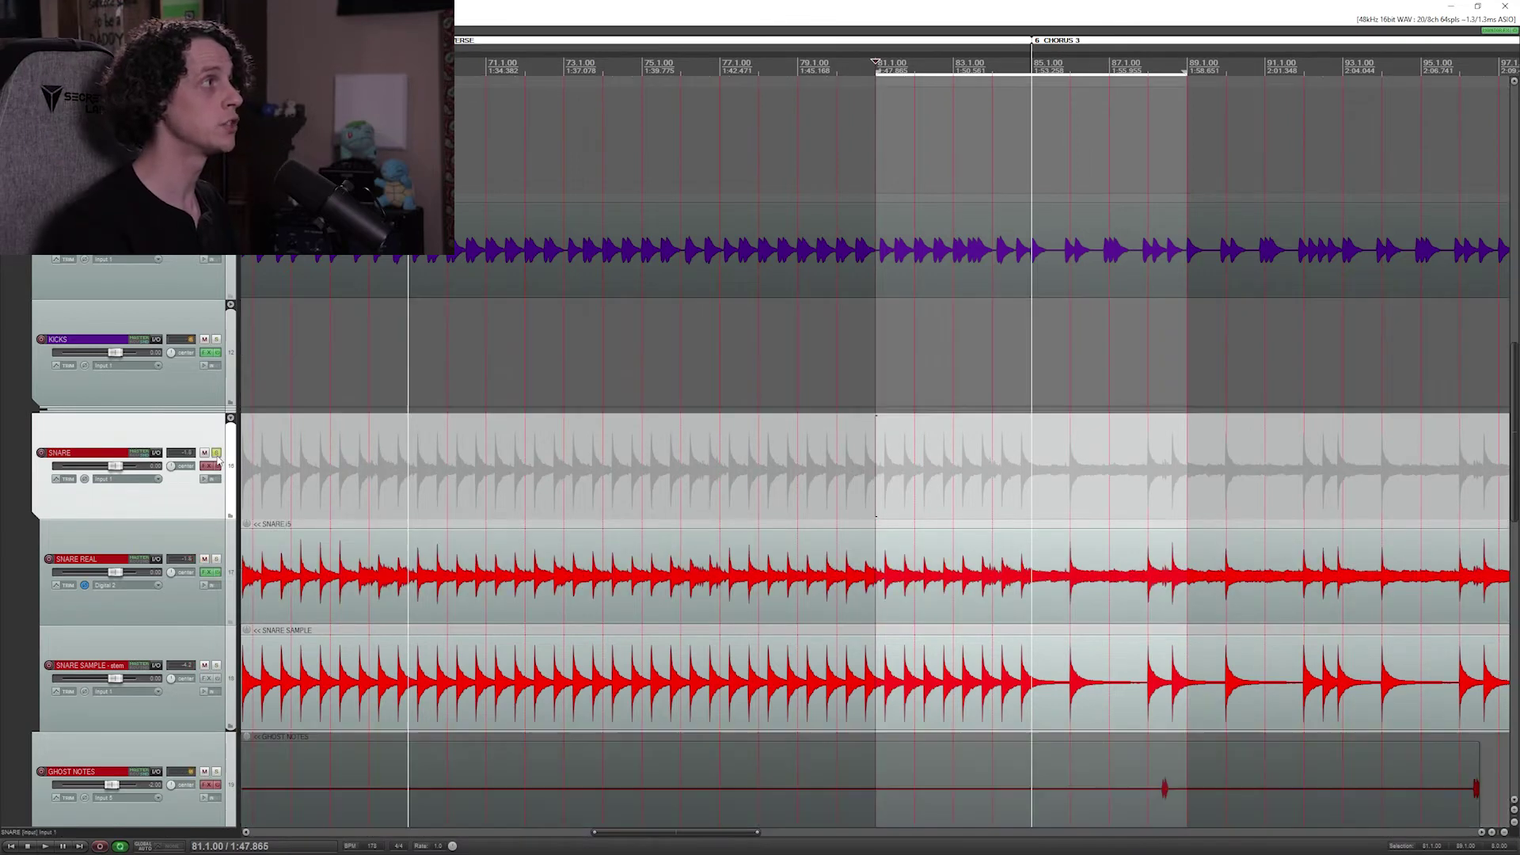
pyautogui.press('space')
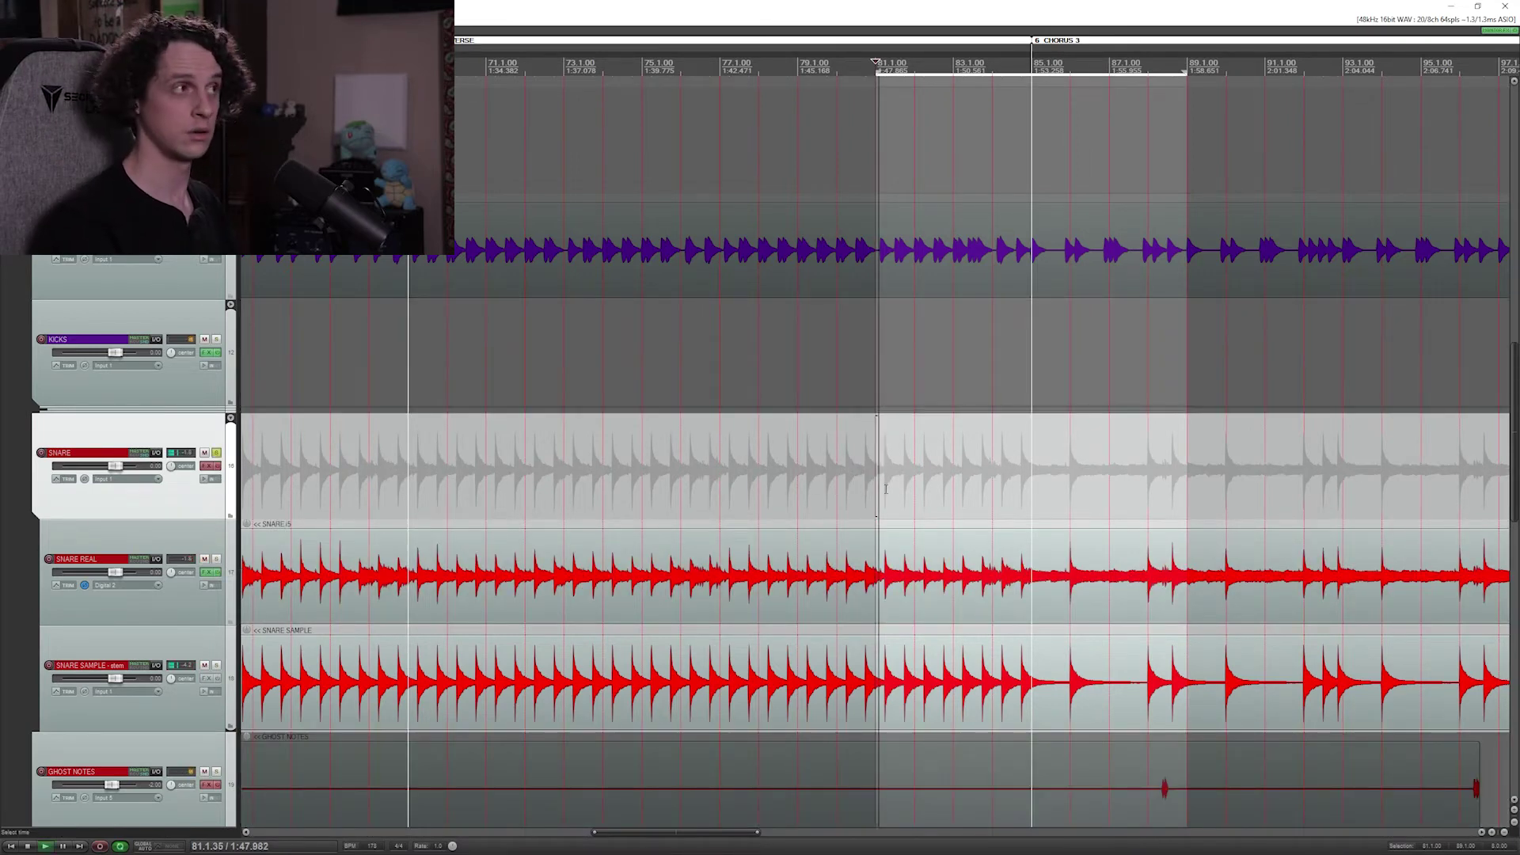
pyautogui.press('space')
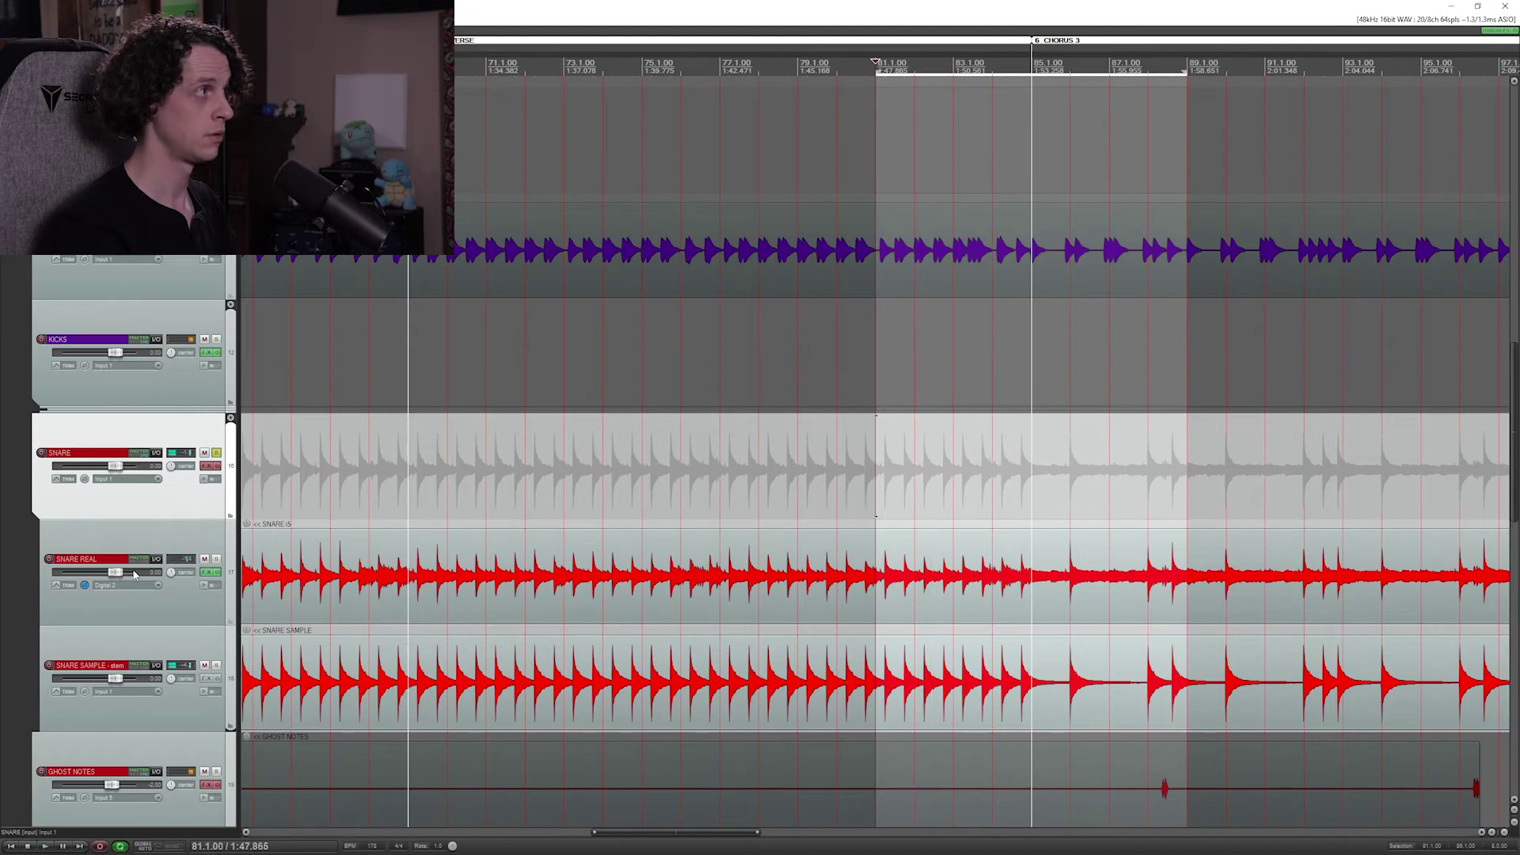
# Step: Pull SNARE REAL's volume down to silence, audition the soloed SNARE folder without it, and restore its level
pyautogui.moveTo(116, 574); pyautogui.dragTo(1, 586)
pyautogui.press('space')
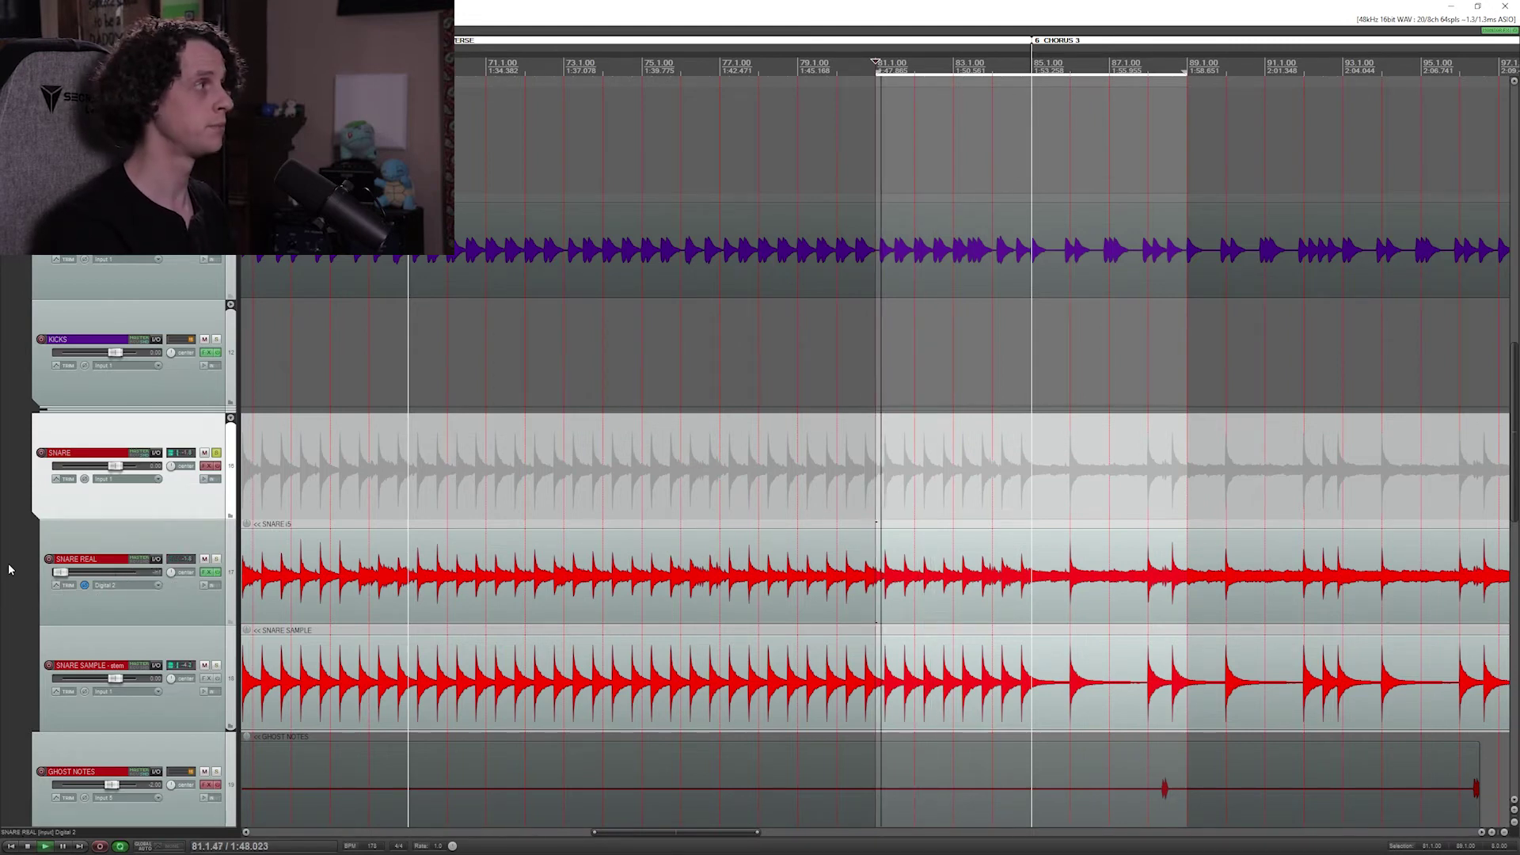
pyautogui.press('space')
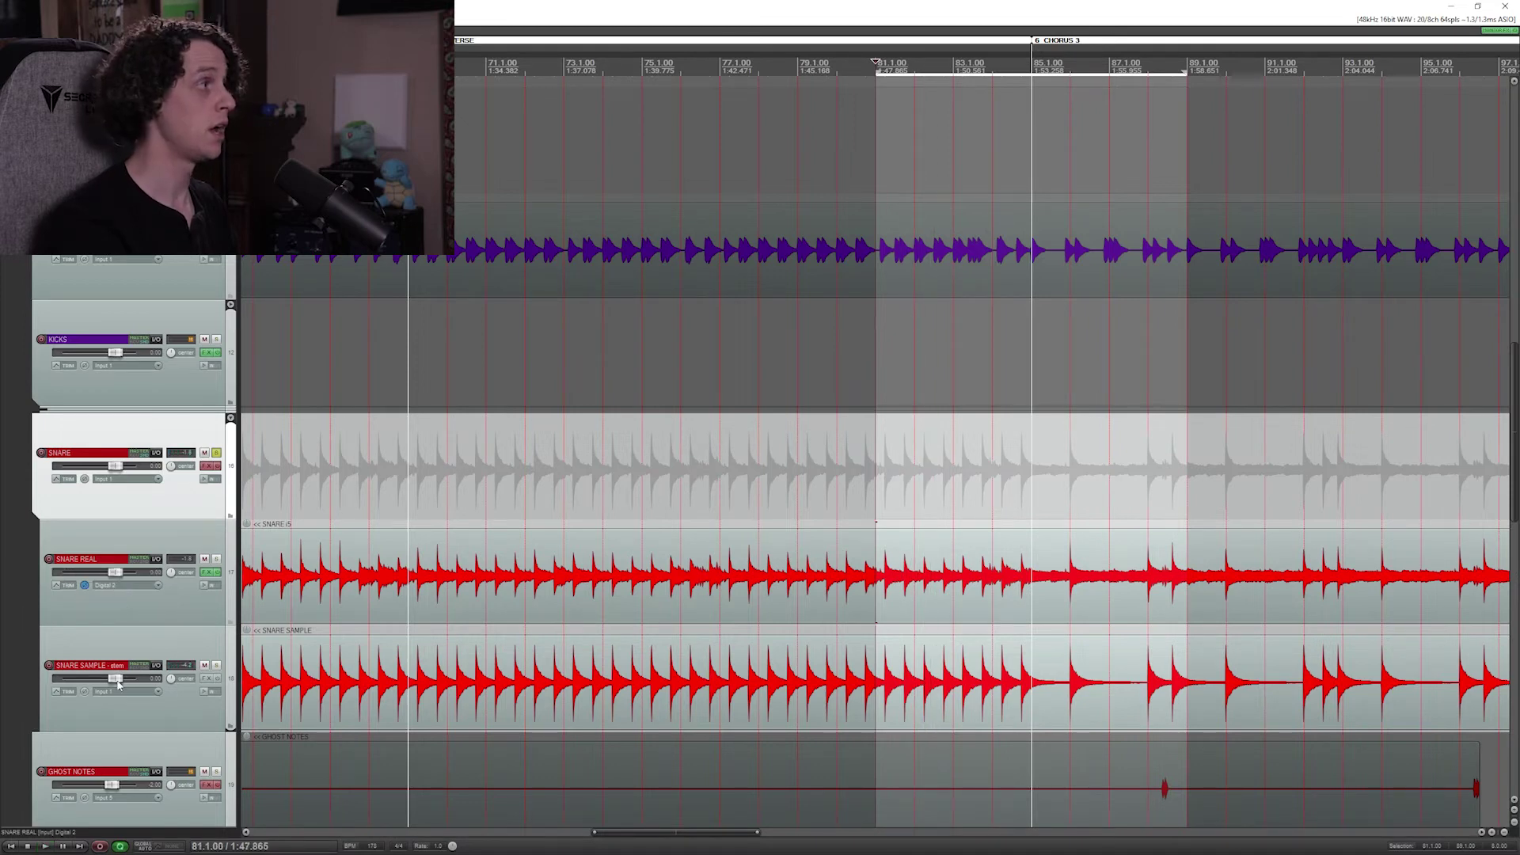
# Step: Silence SNARE SAMPLE to audition the real snare alone, restore its volume, and play both layers together
pyautogui.moveTo(117, 681); pyautogui.dragTo(12, 673)
pyautogui.press('space')
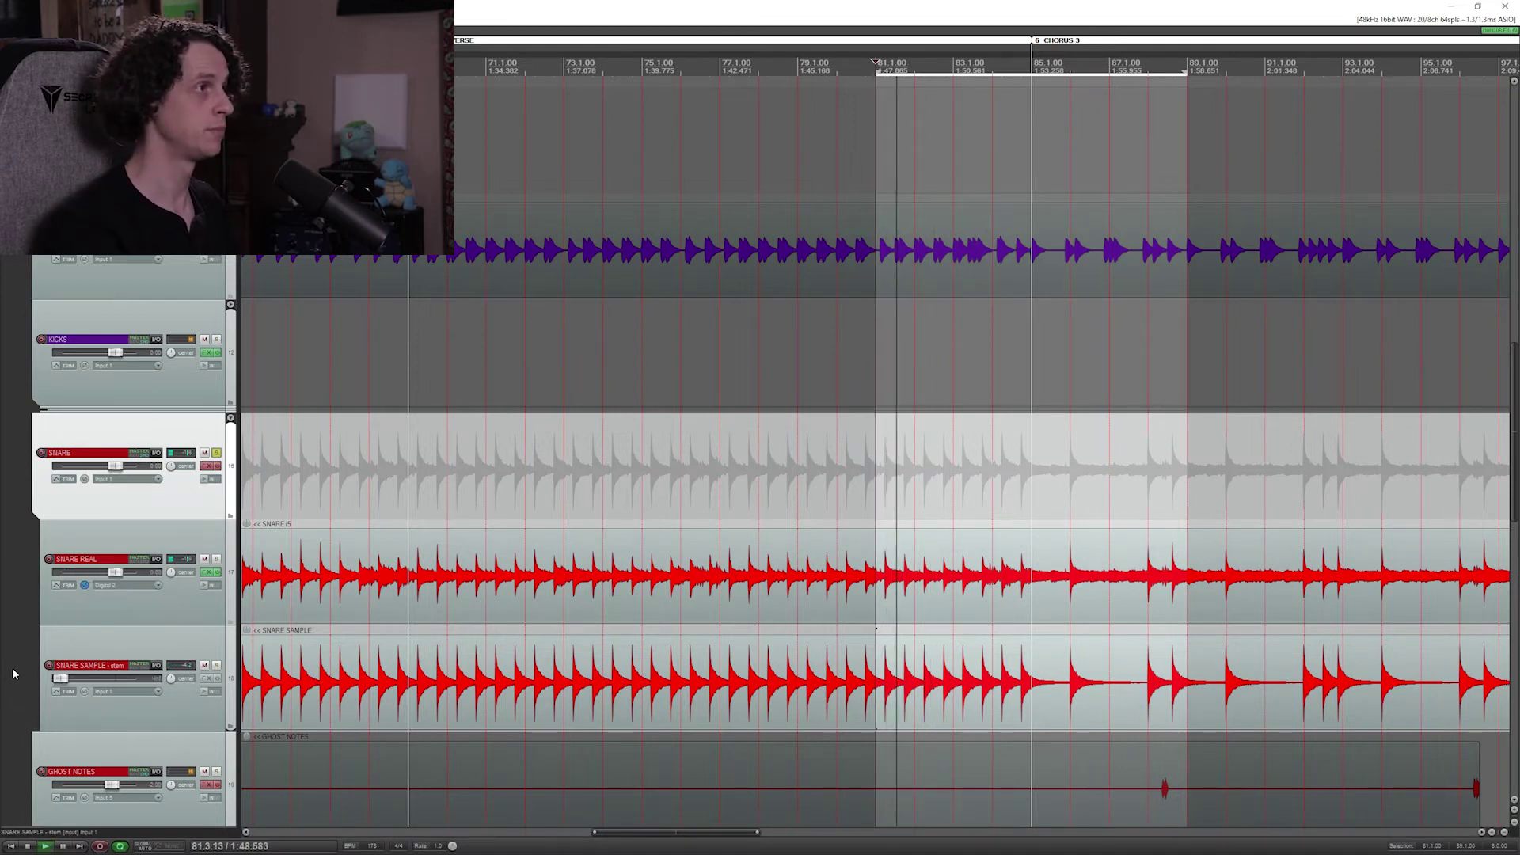
pyautogui.press('space')
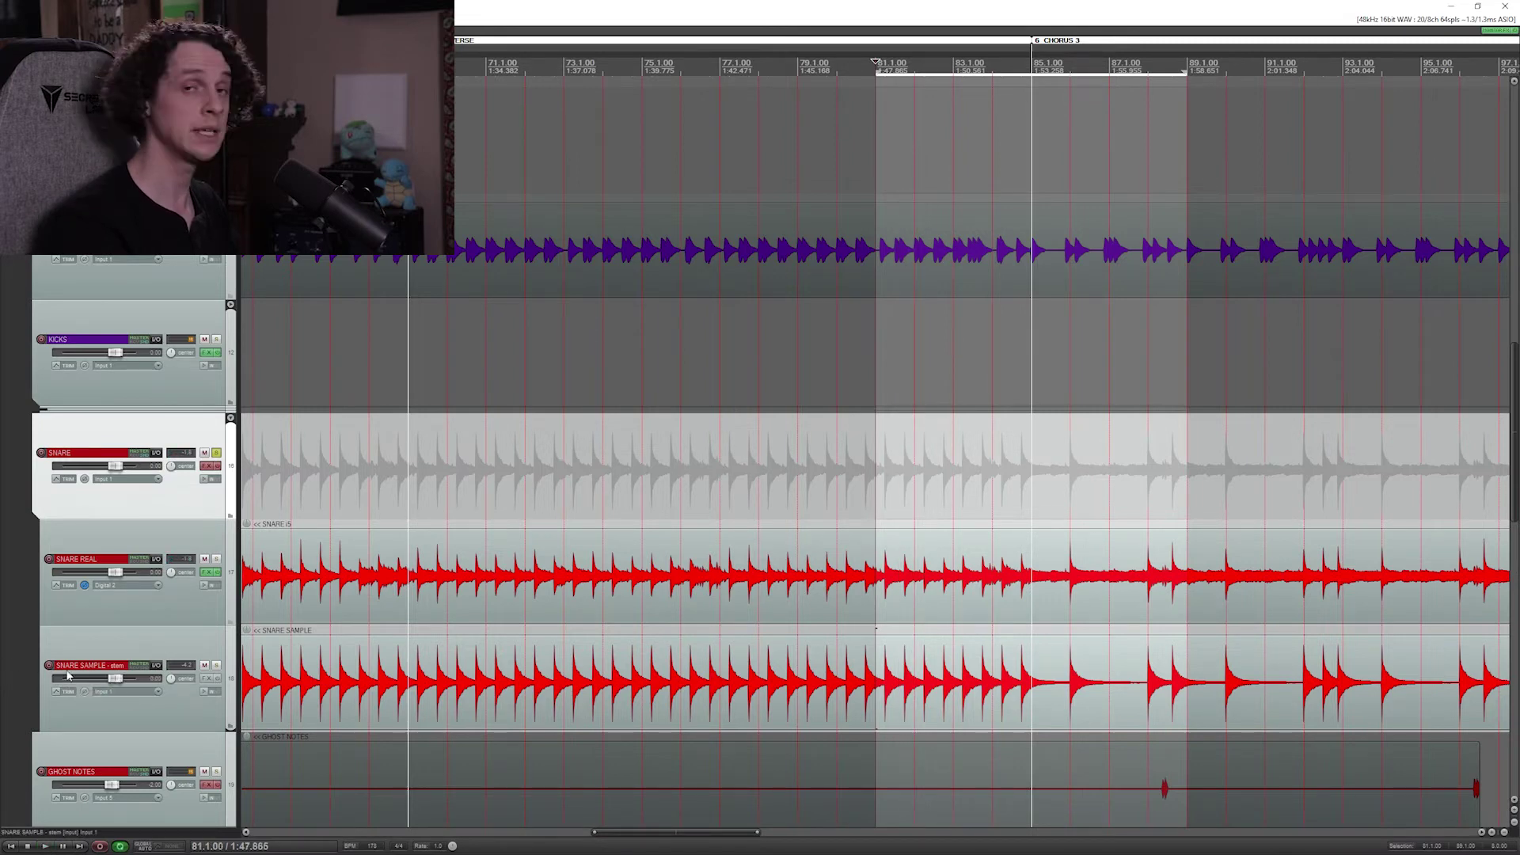
pyautogui.press('space')
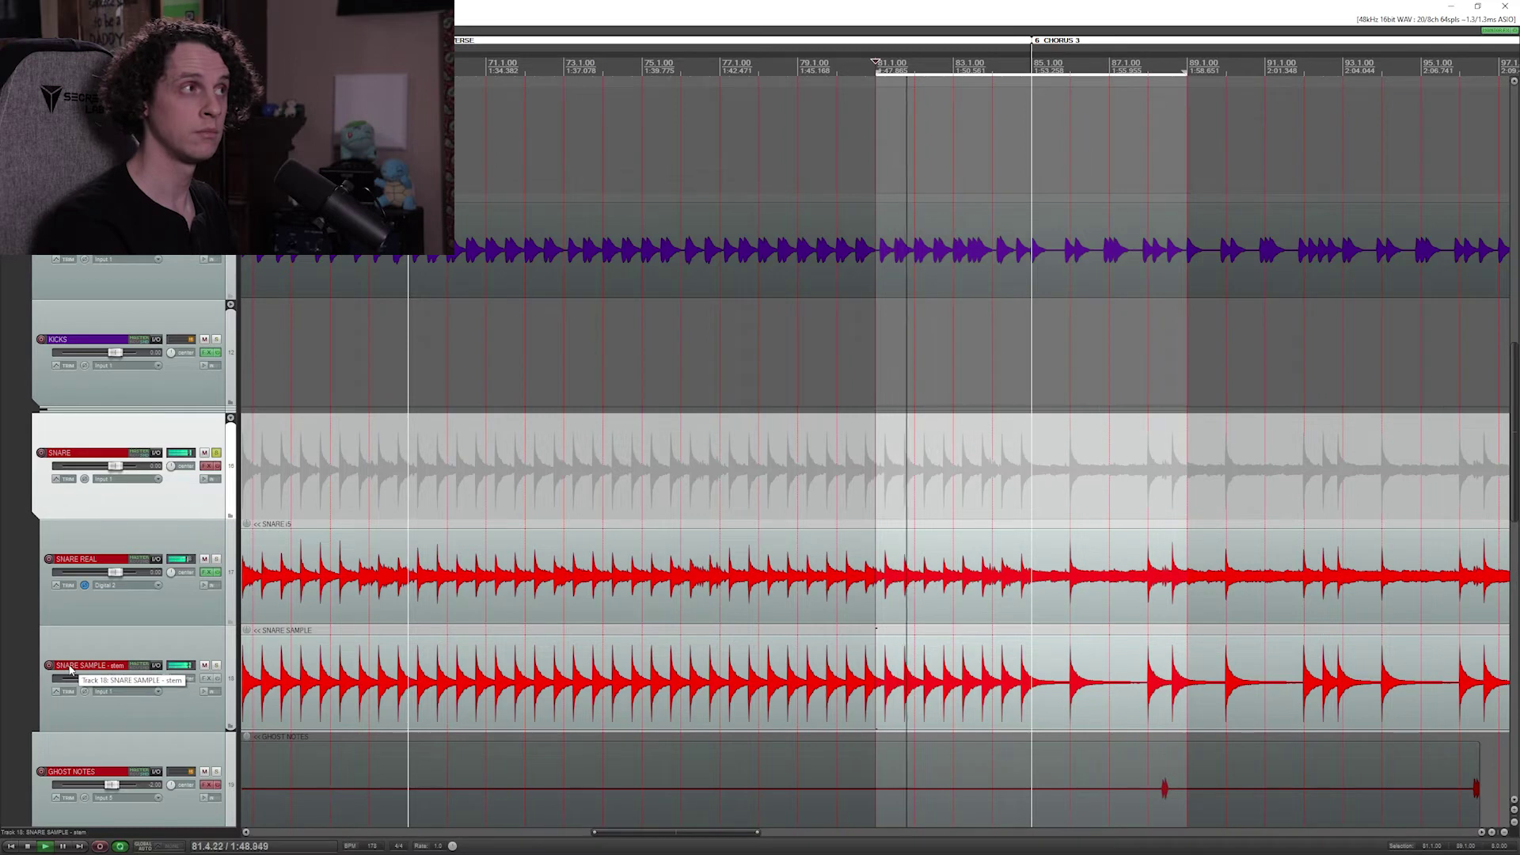
pyautogui.press('space')
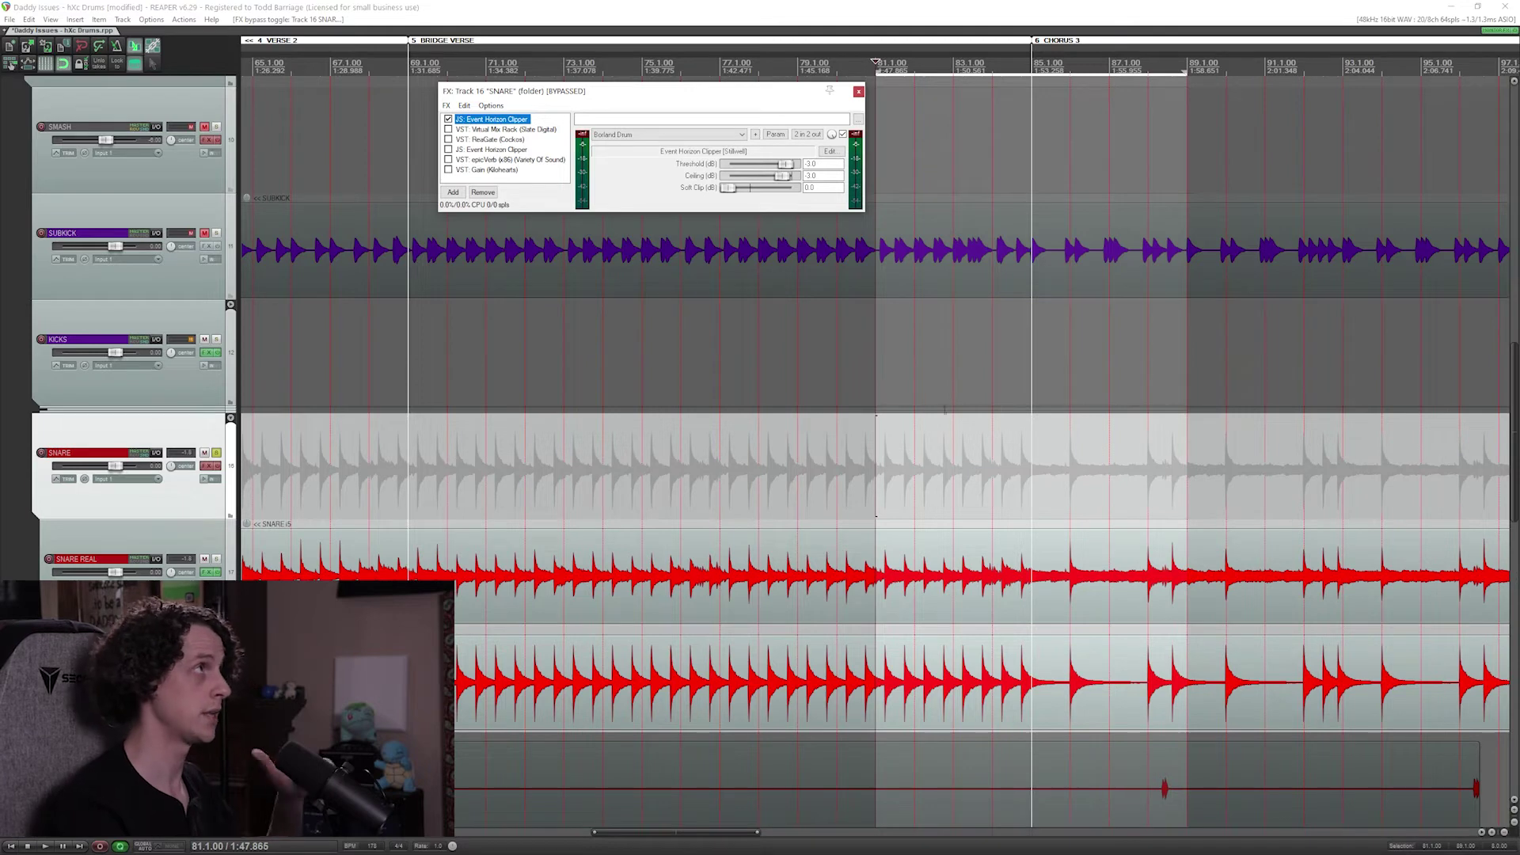
# Step: Enable the Virtual Mix Rack after the first Event Horizon Clipper in the SNARE folder's FX chain
pyautogui.click(460, 131)
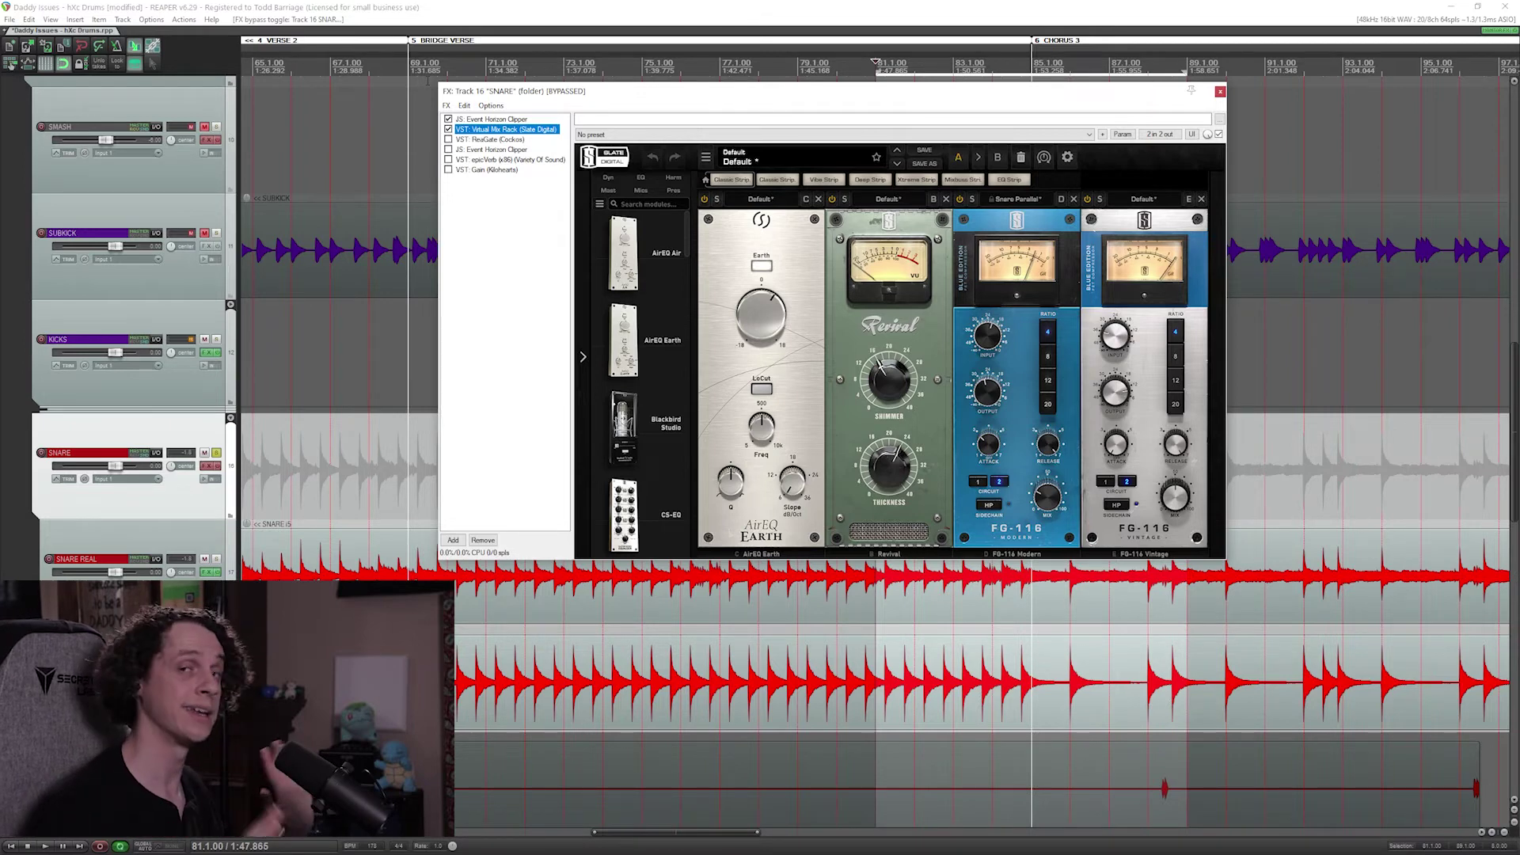
pyautogui.click(765, 308)
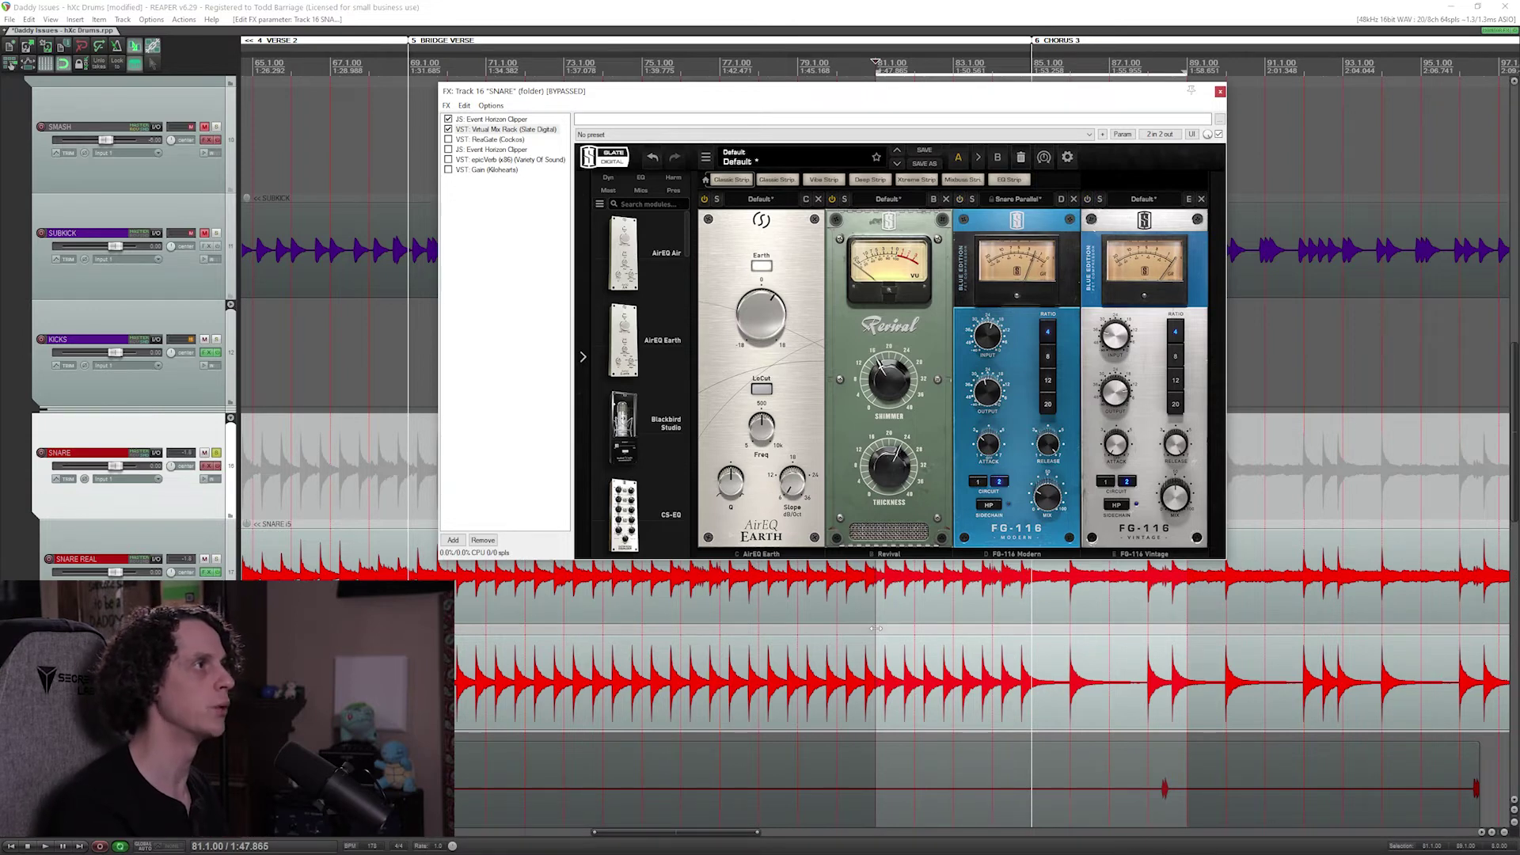
pyautogui.click(389, 452)
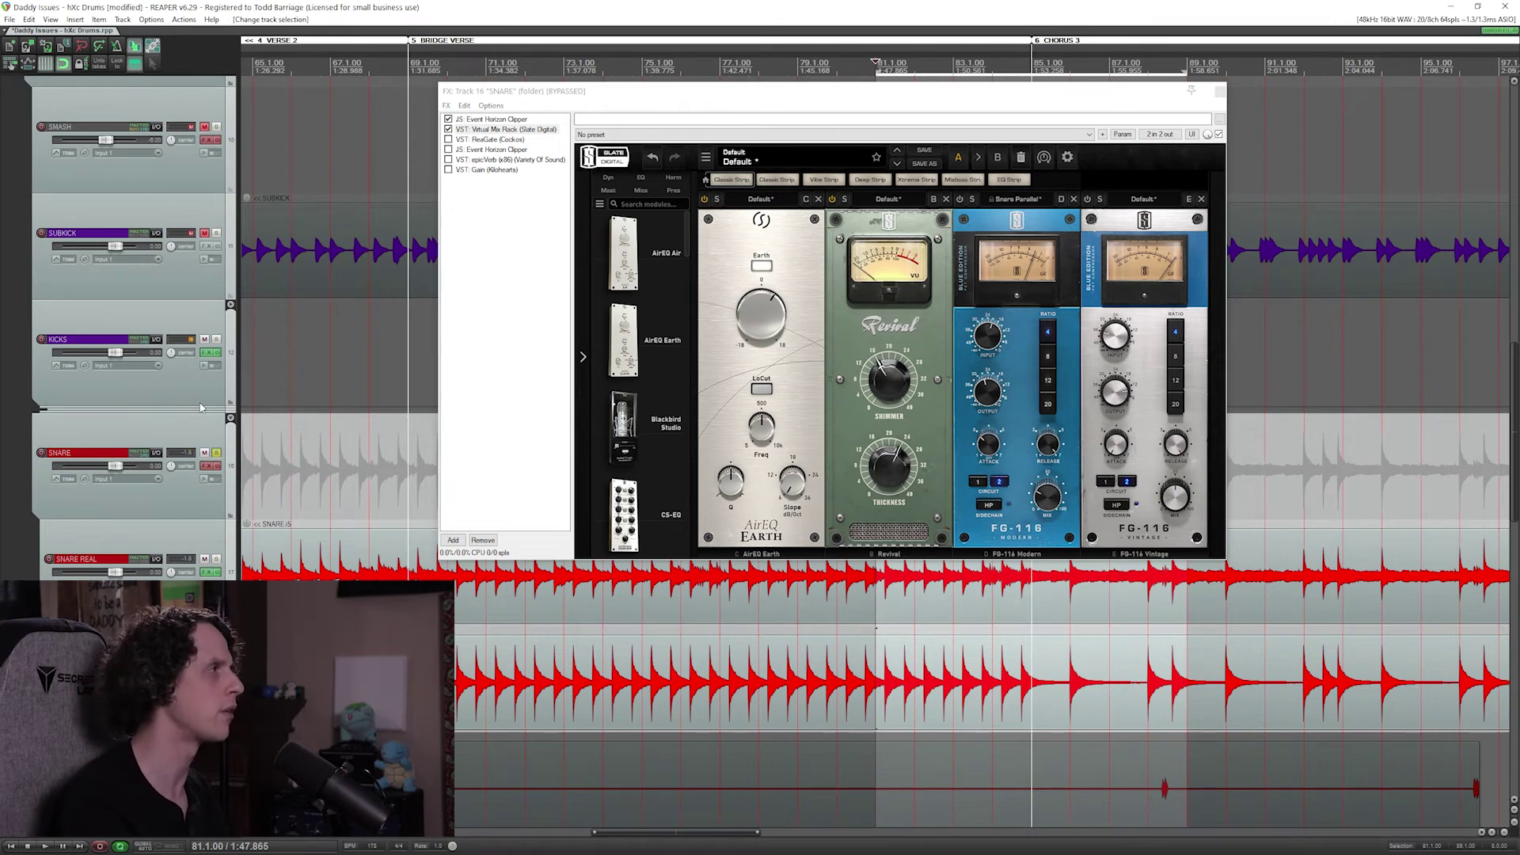
# Step: Play the soloed SNARE folder and compare its FX chain enabled and bypassed
pyautogui.press('space')
pyautogui.click(221, 468)
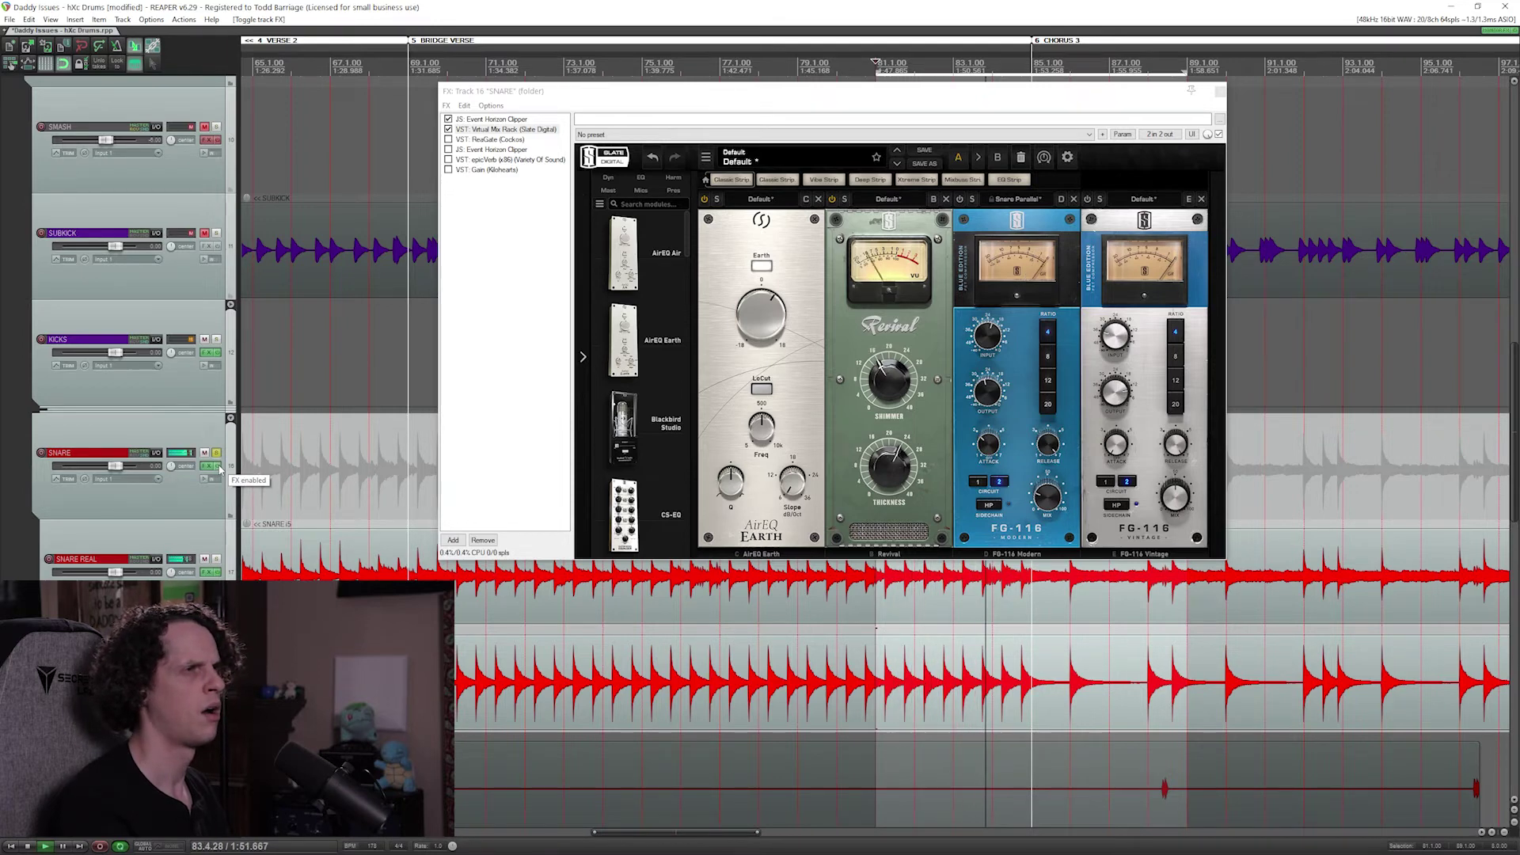
pyautogui.click(220, 467)
pyautogui.press('space')
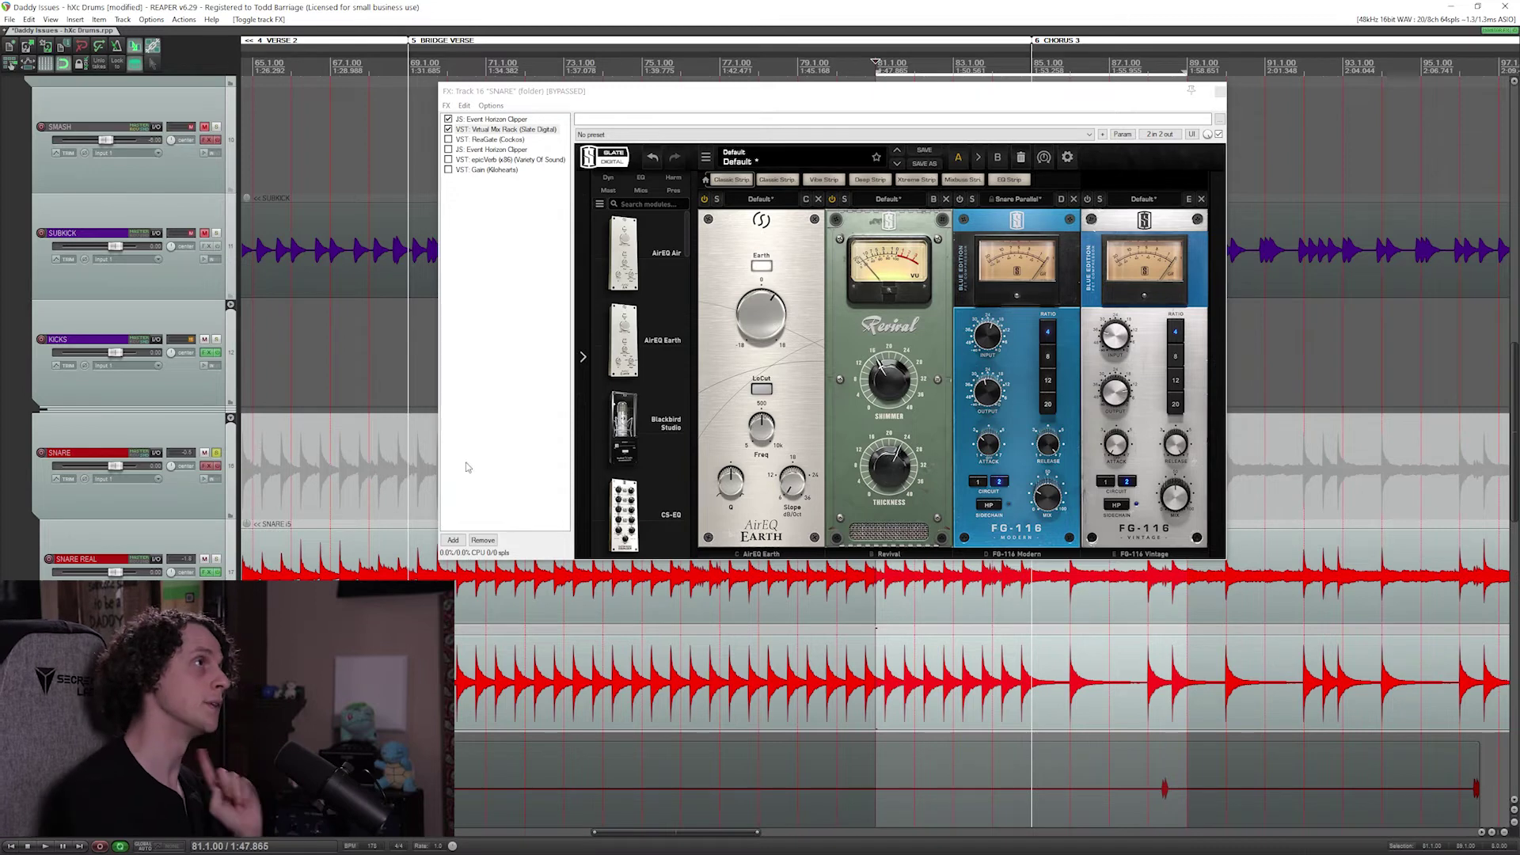
# Step: Turn on the FG-116 Modern and FG-116 Vintage modules in the Virtual Mix Rack and audition the soloed SNARE with its FX chain enabled
pyautogui.click(882, 320)
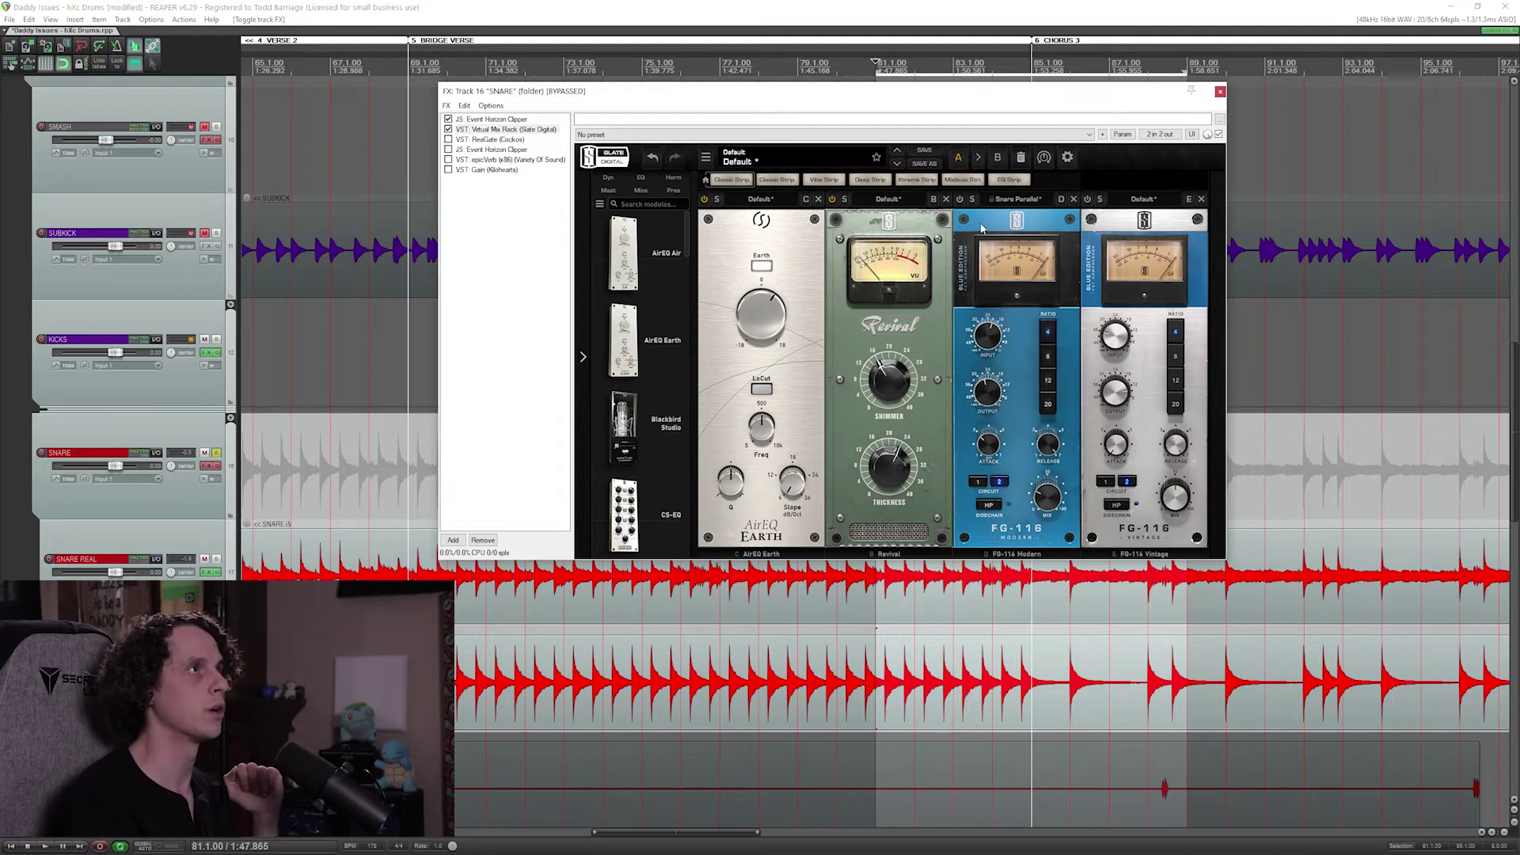
pyautogui.click(960, 199)
pyautogui.click(1087, 200)
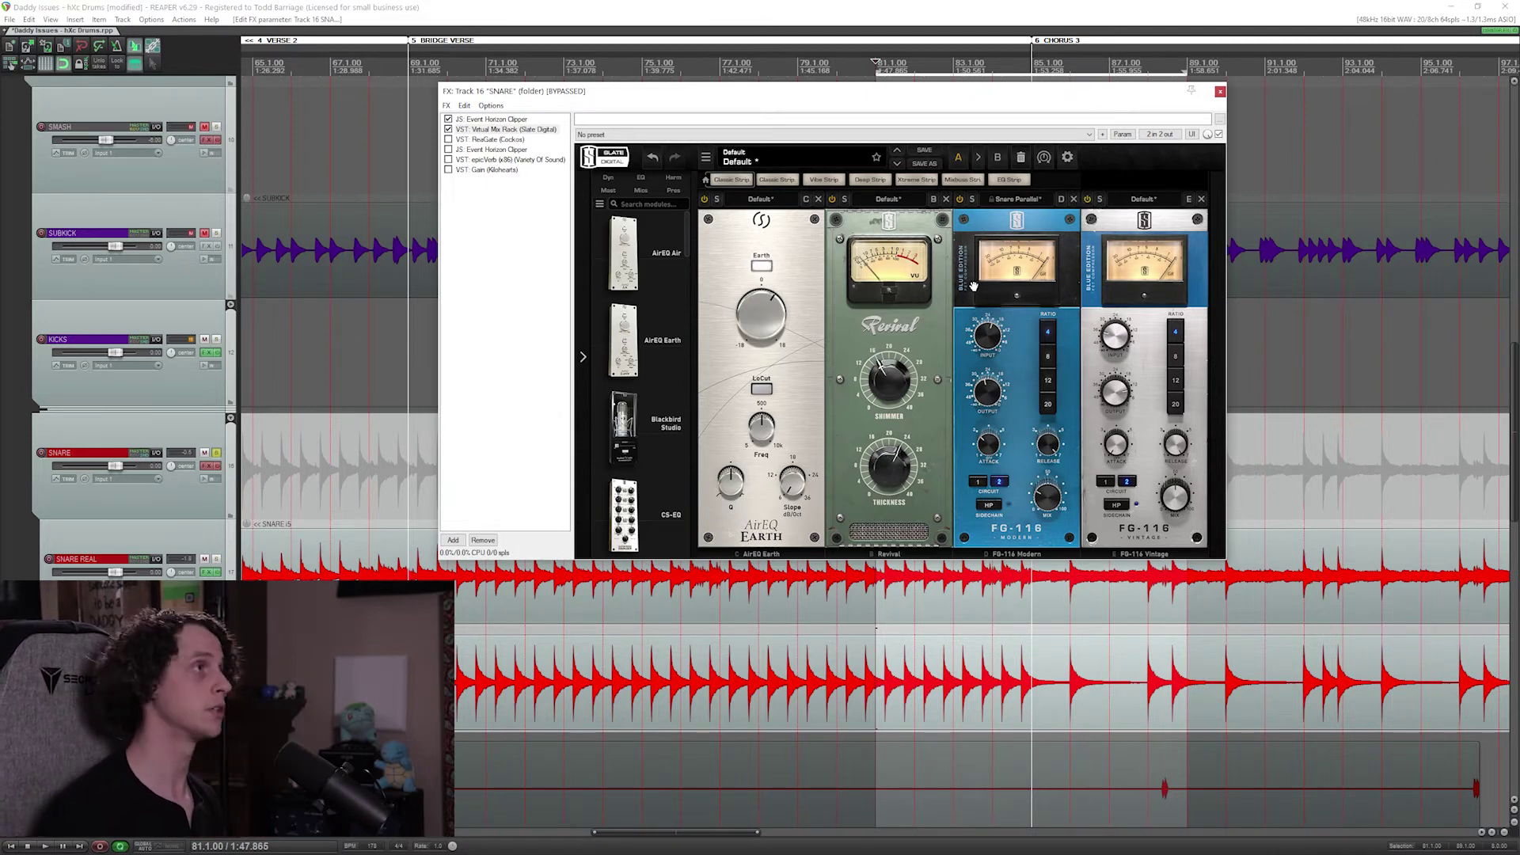
pyautogui.click(877, 629)
pyautogui.press('space')
pyautogui.click(218, 470)
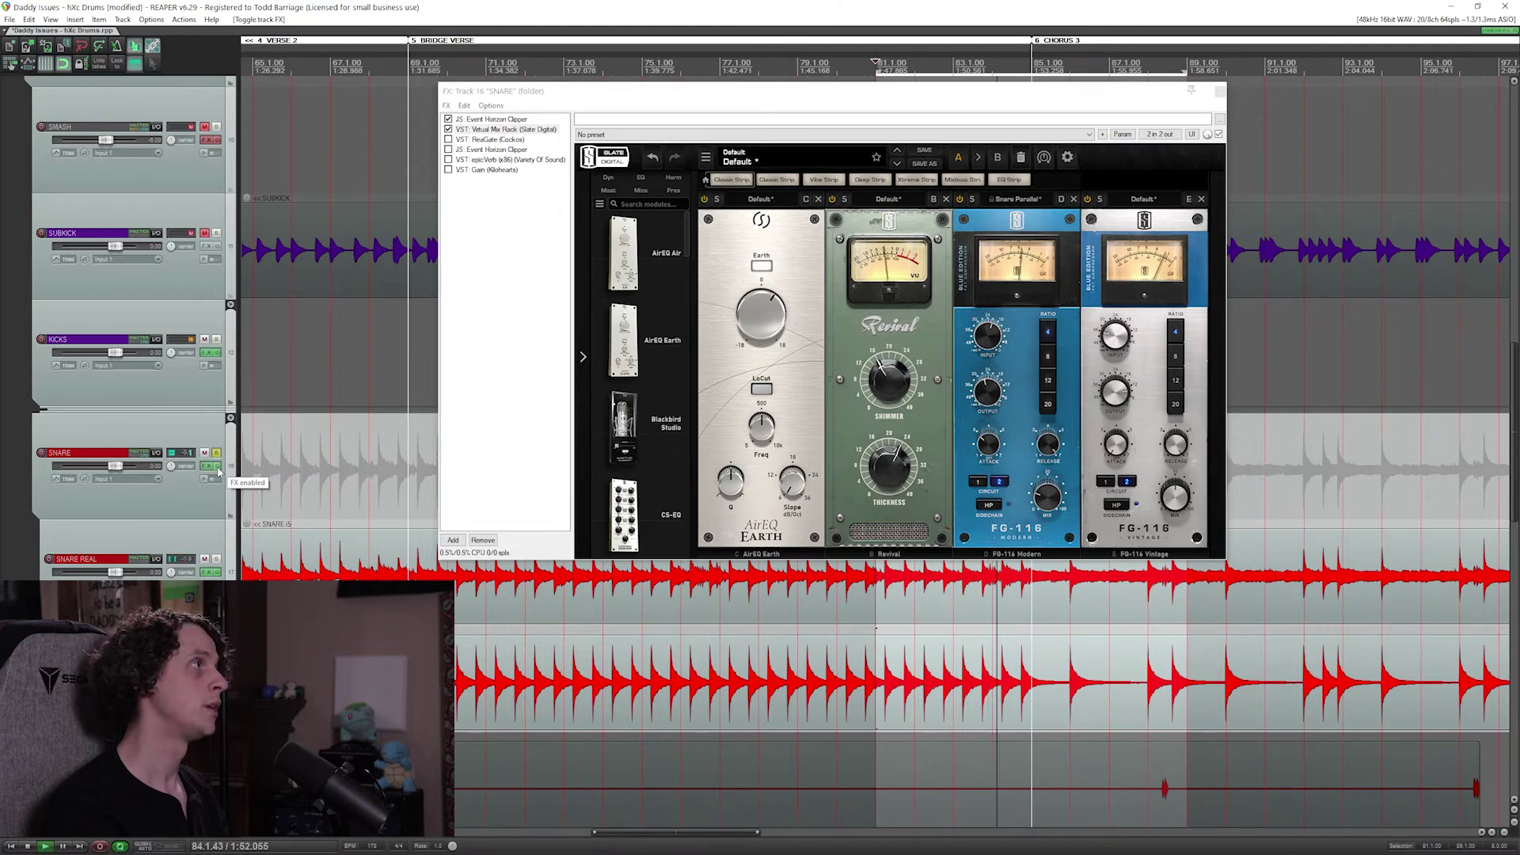
pyautogui.press('space')
# Step: Unsolo SNARE and compare its bypassed and enabled FX chain in the drum mix, ending with the chain enabled
pyautogui.click(218, 454)
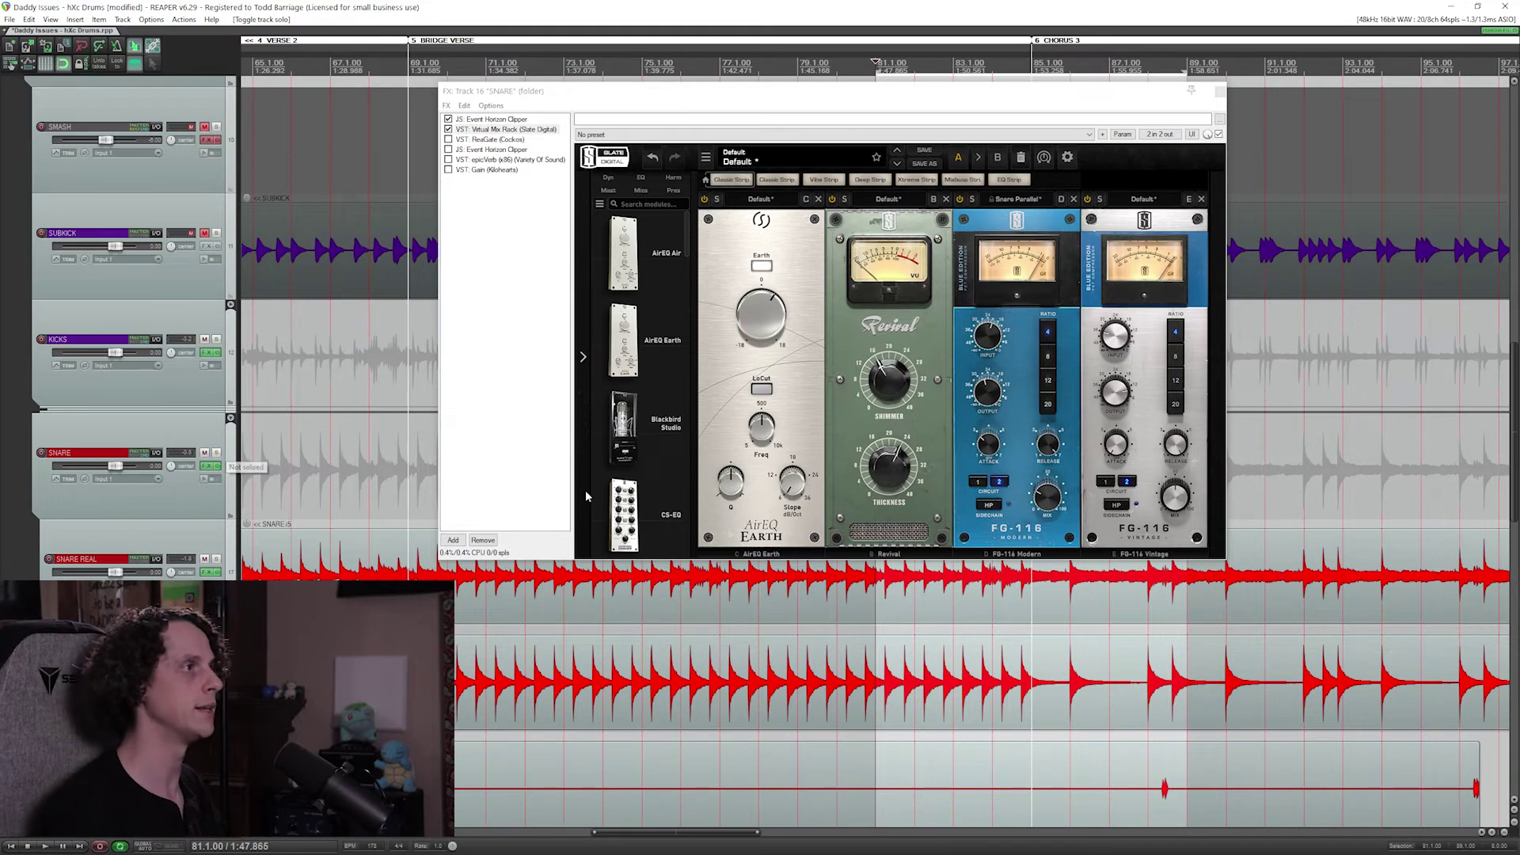
pyautogui.press('space')
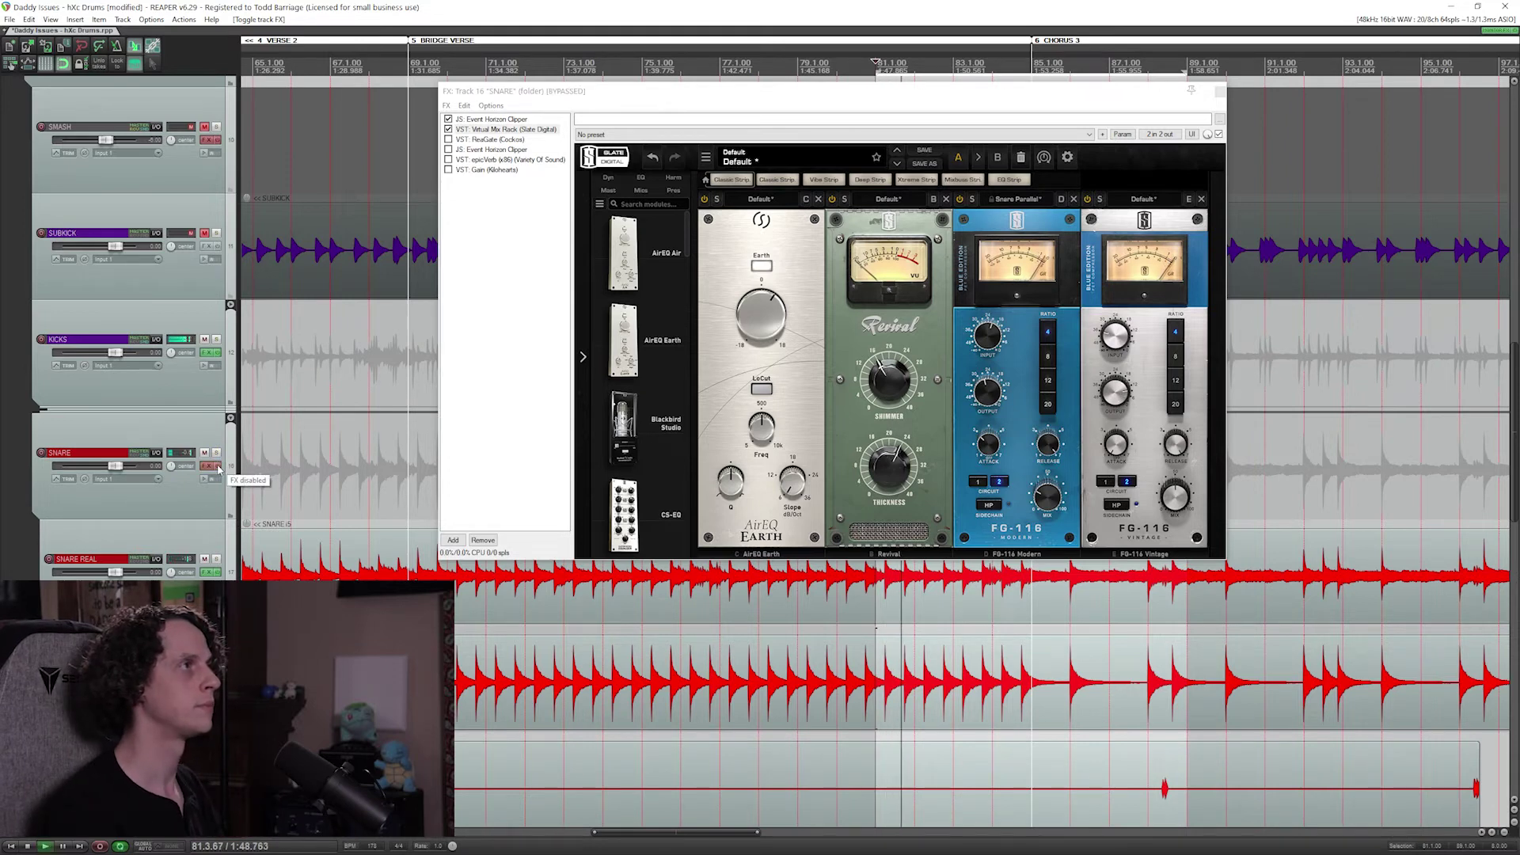
pyautogui.click(219, 468)
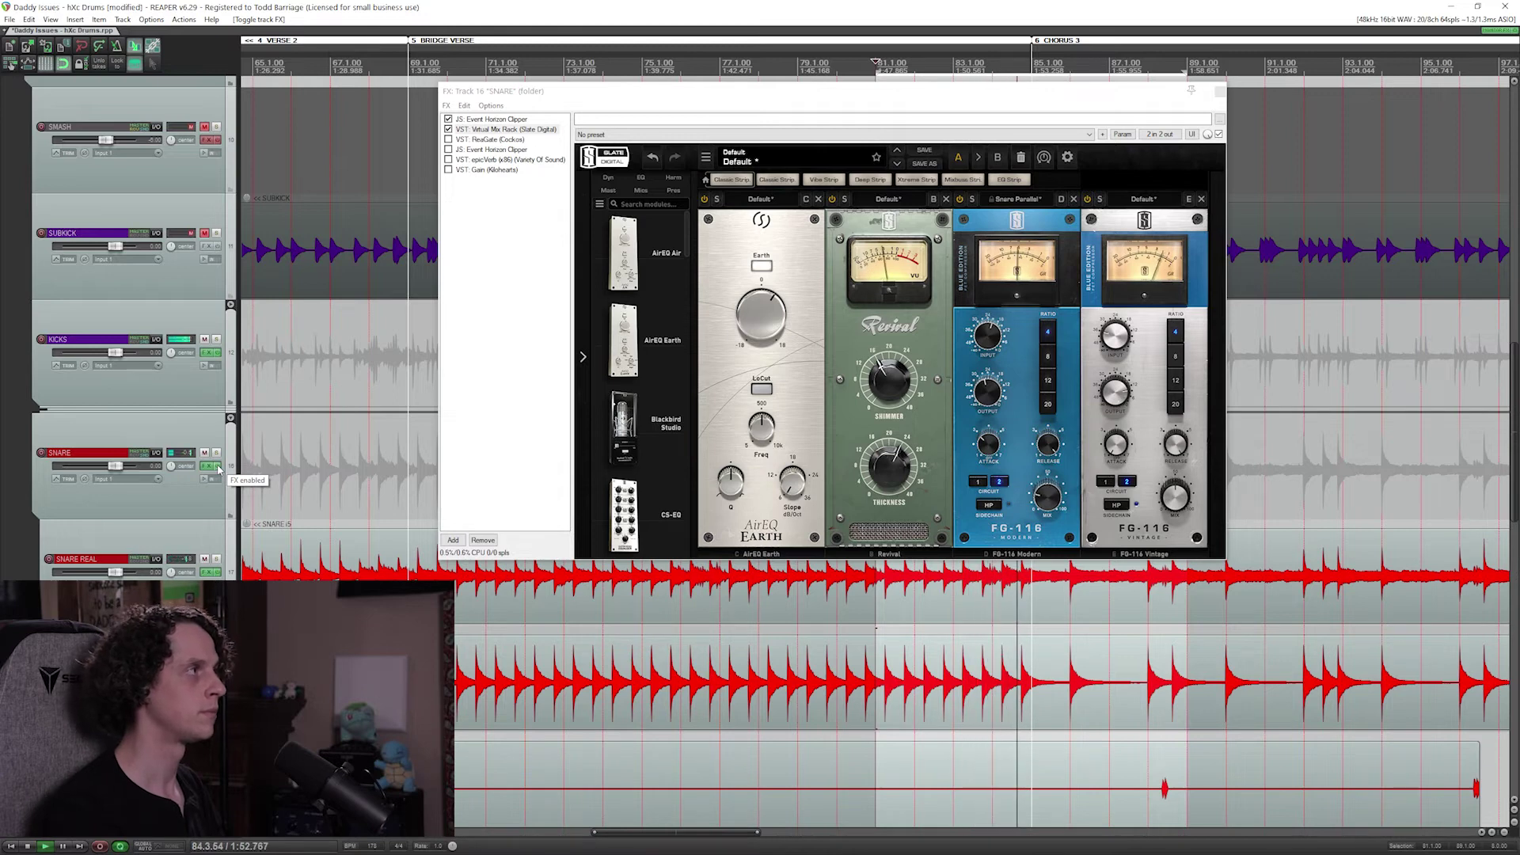
pyautogui.press('space')
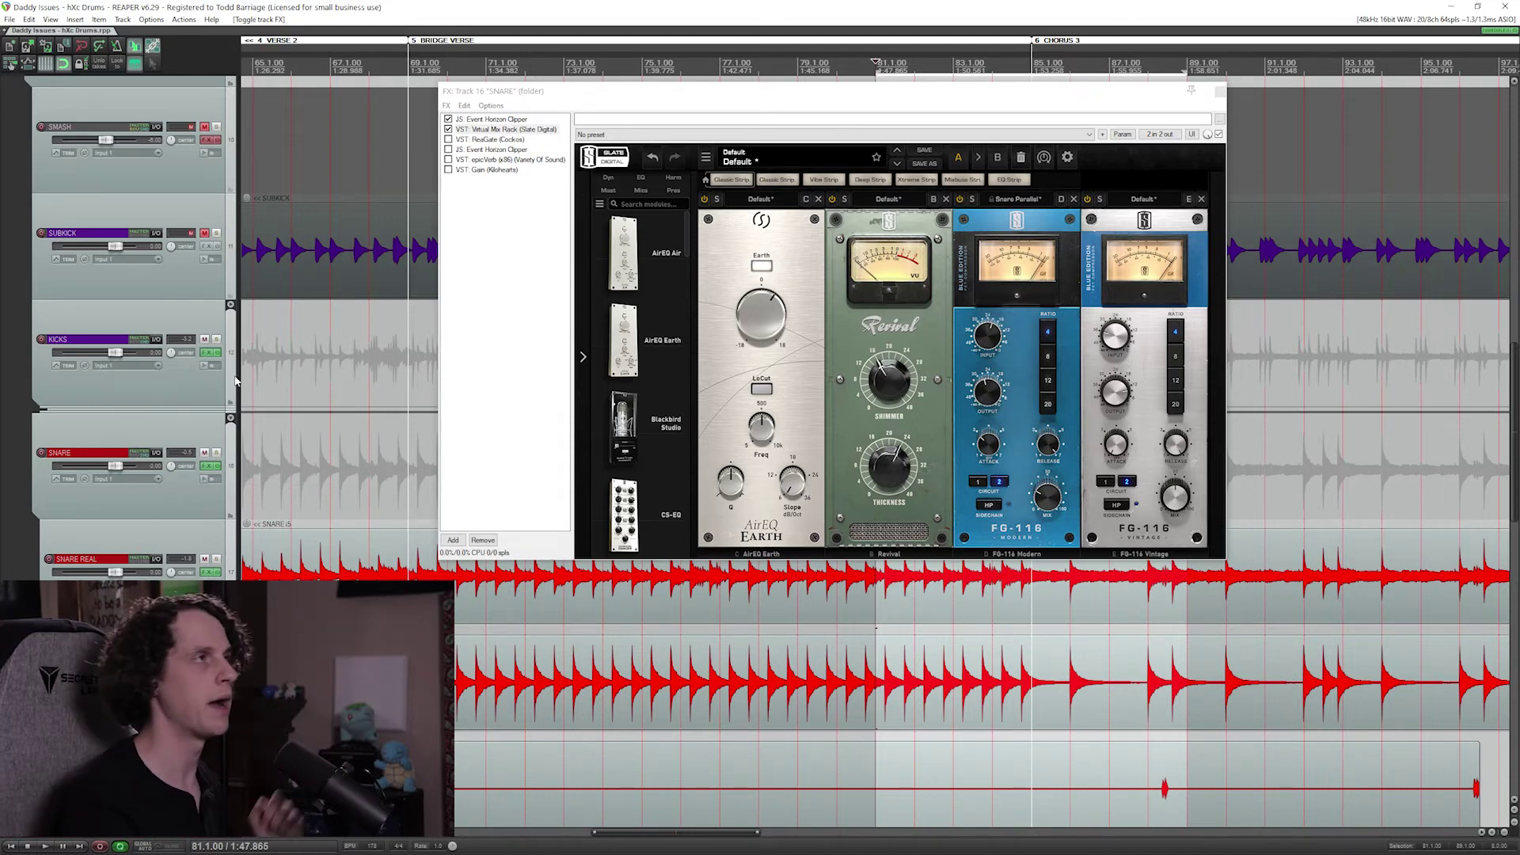
# Step: Enable ReaGate in the SNARE folder's FX chain and play the drum mix to hear the gated snare
pyautogui.click(448, 140)
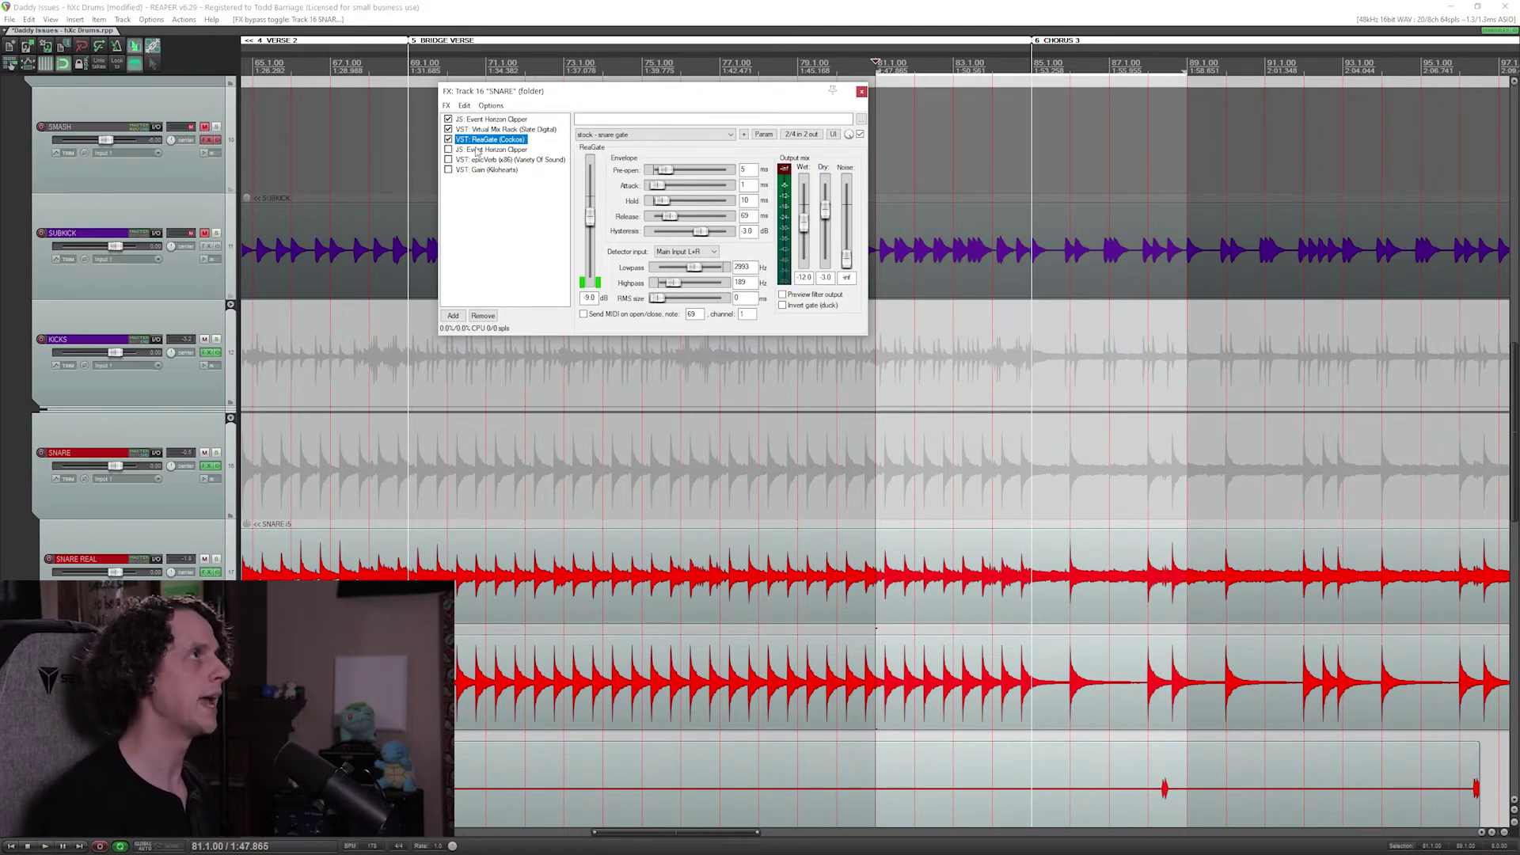
pyautogui.click(449, 139)
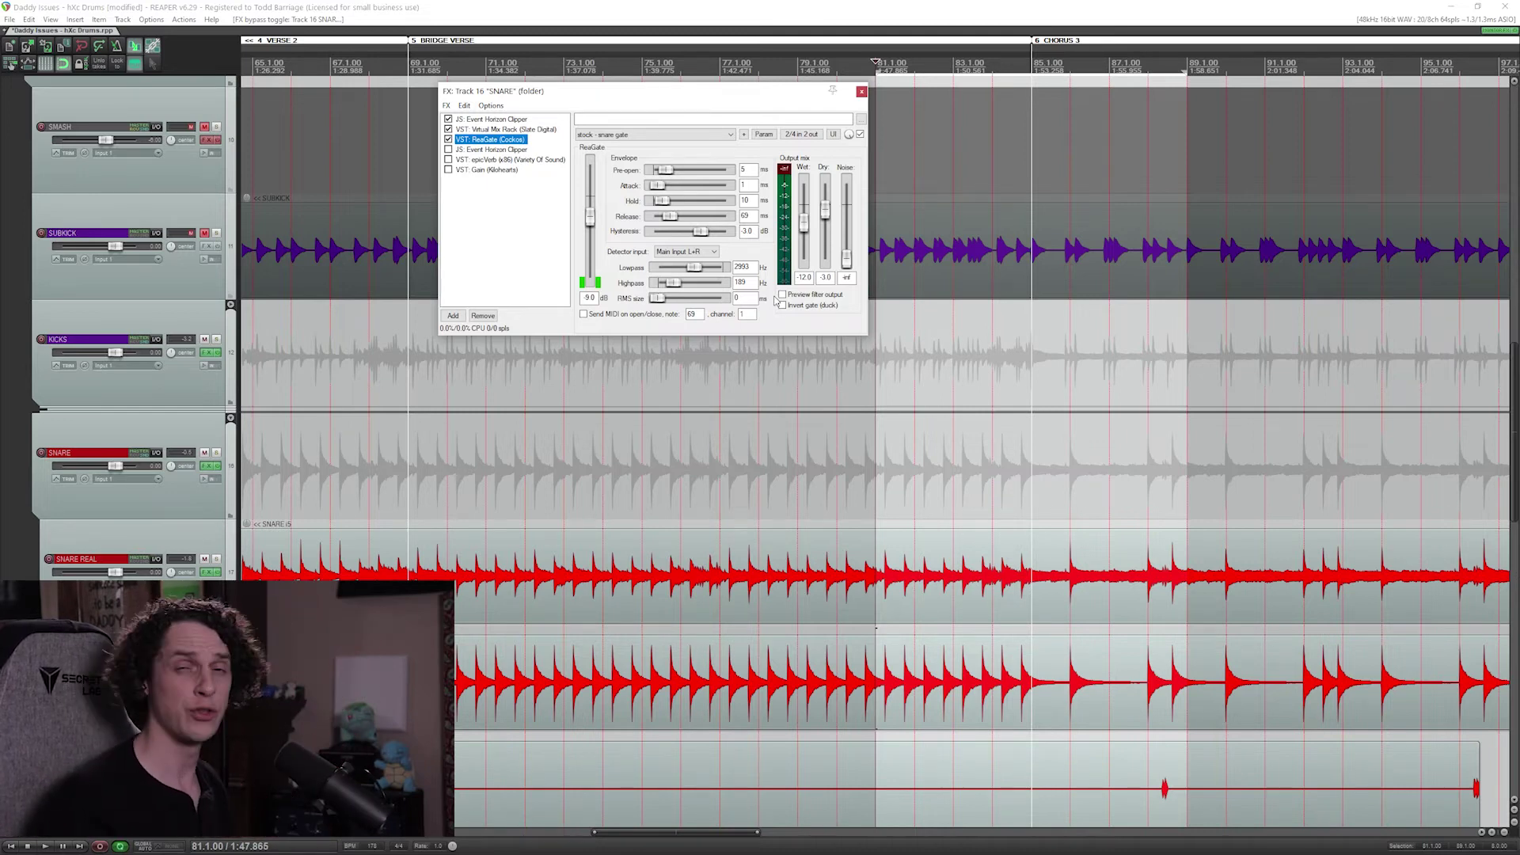
pyautogui.click(879, 478)
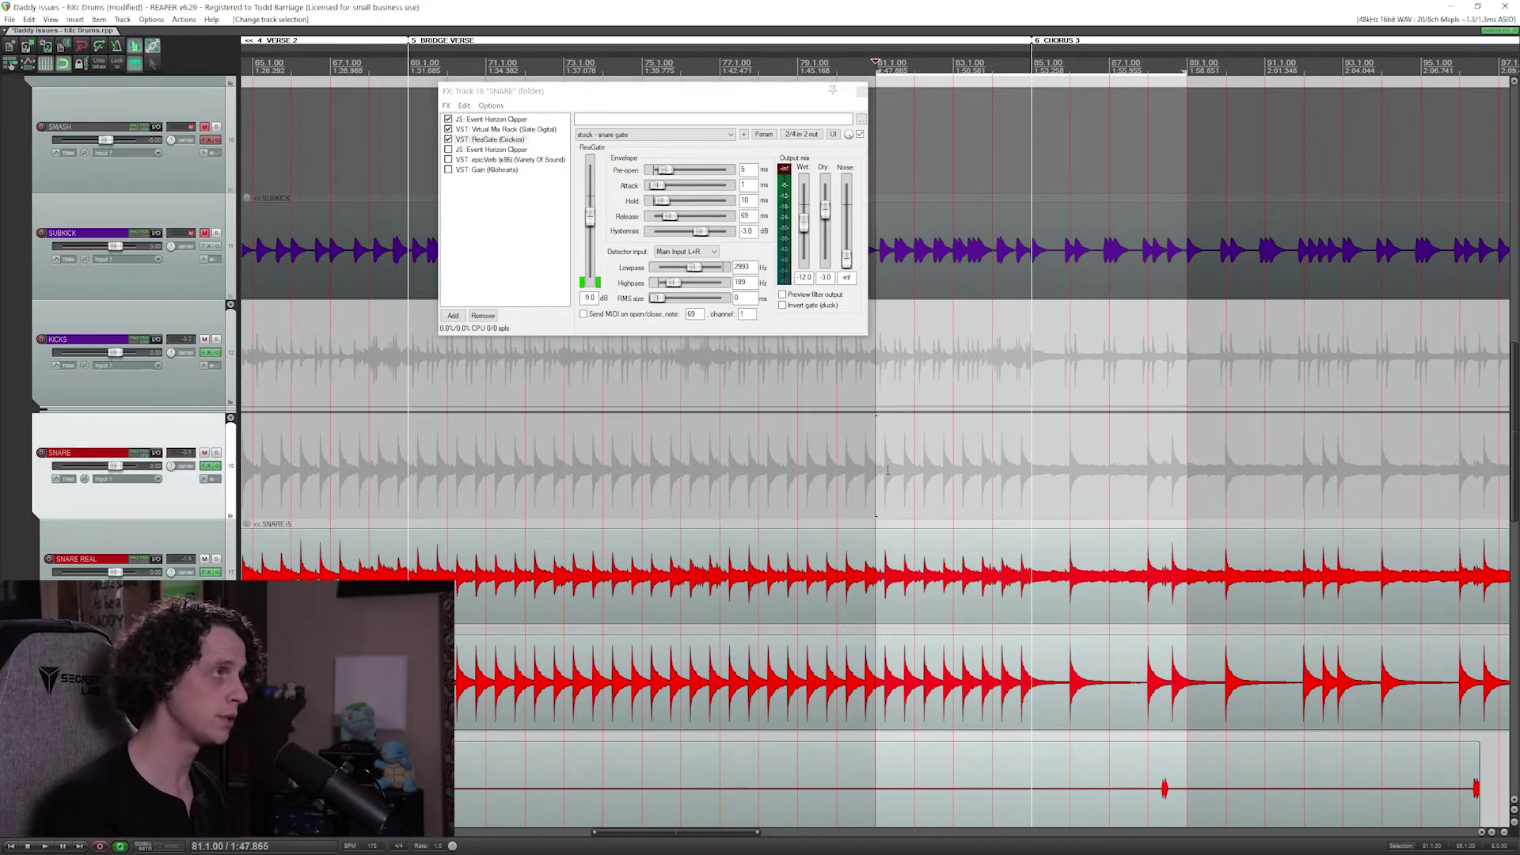
pyautogui.press('space')
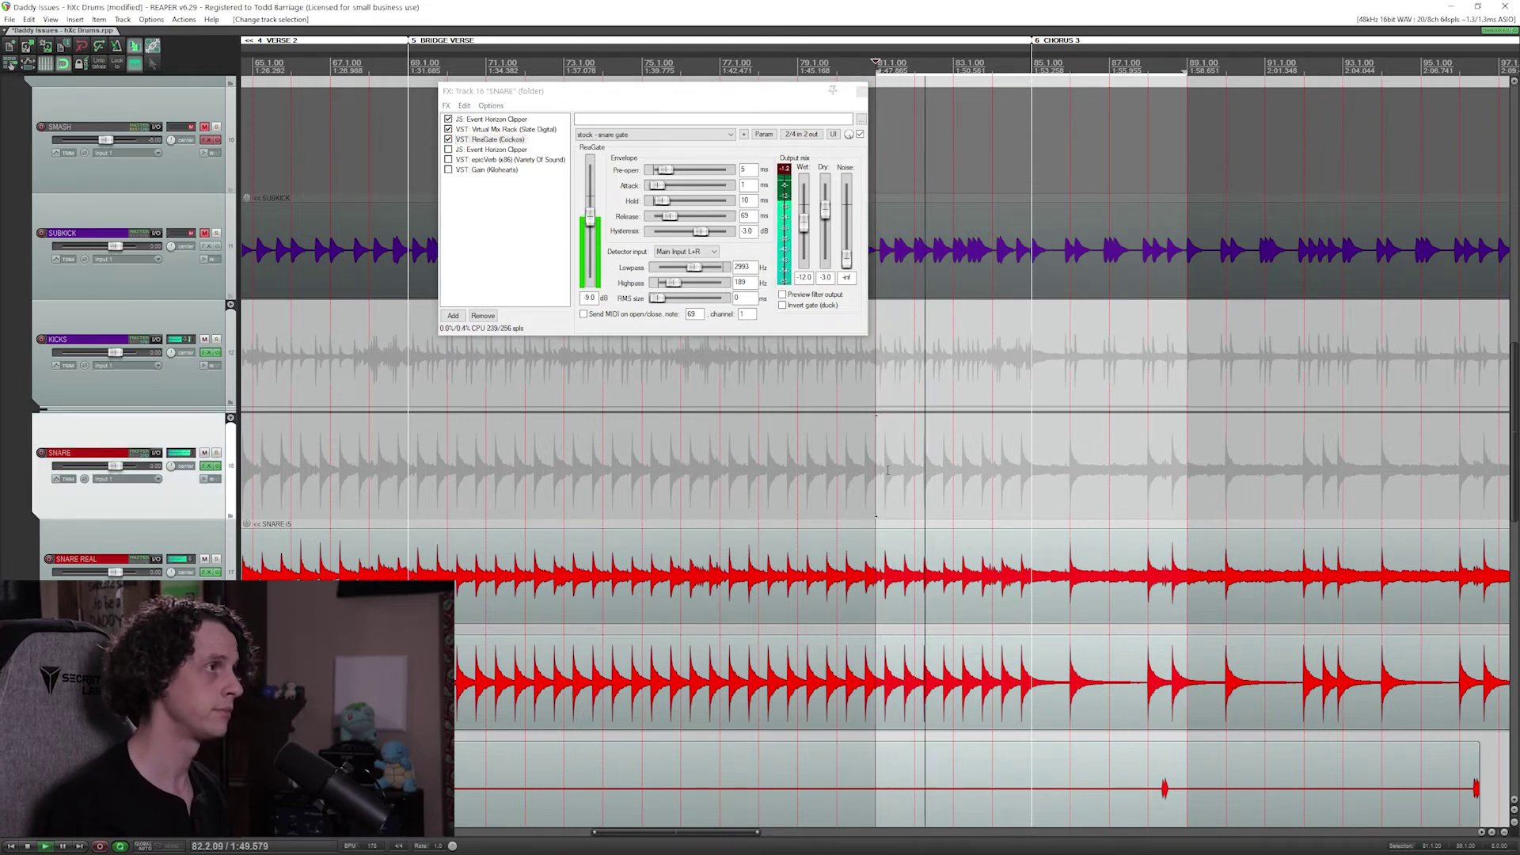
pyautogui.press('space')
# Step: Enable the second Event Horizon Clipper and the epicVerb reverb in the SNARE folder's FX chain
pyautogui.click(449, 149)
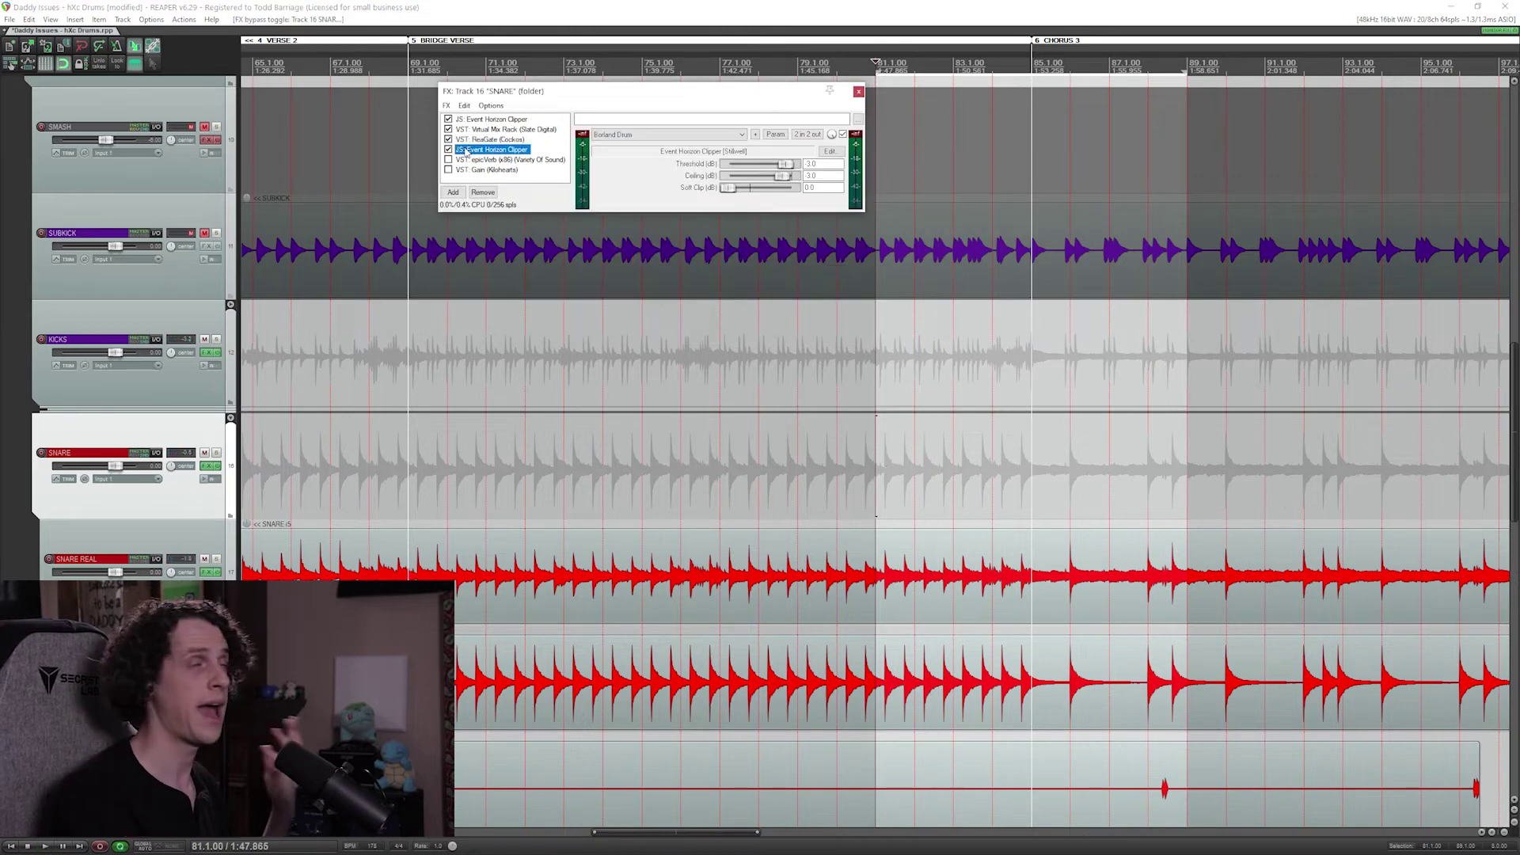
pyautogui.click(474, 160)
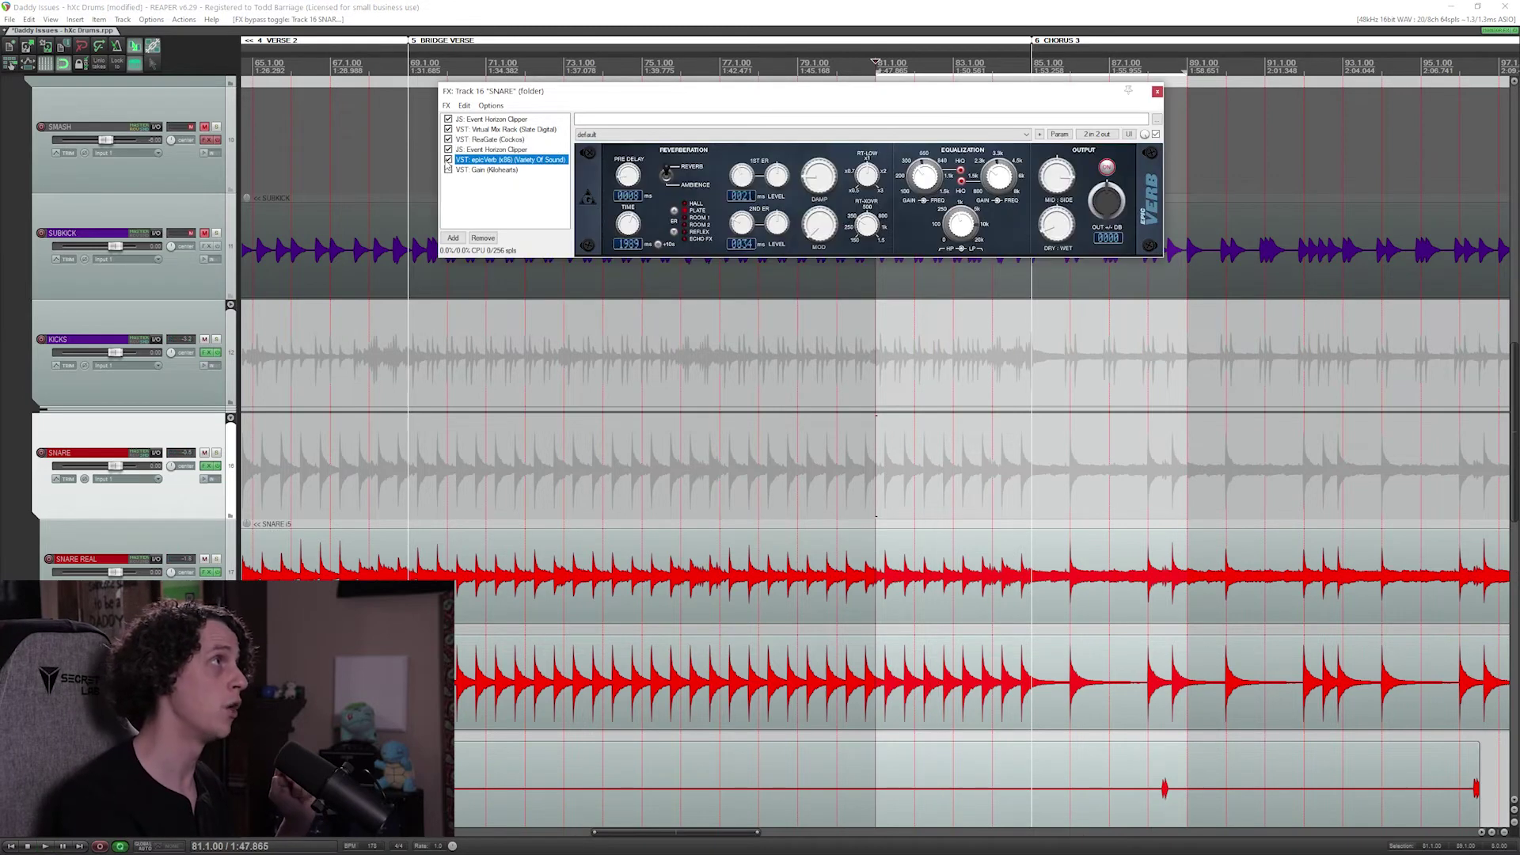
pyautogui.click(449, 169)
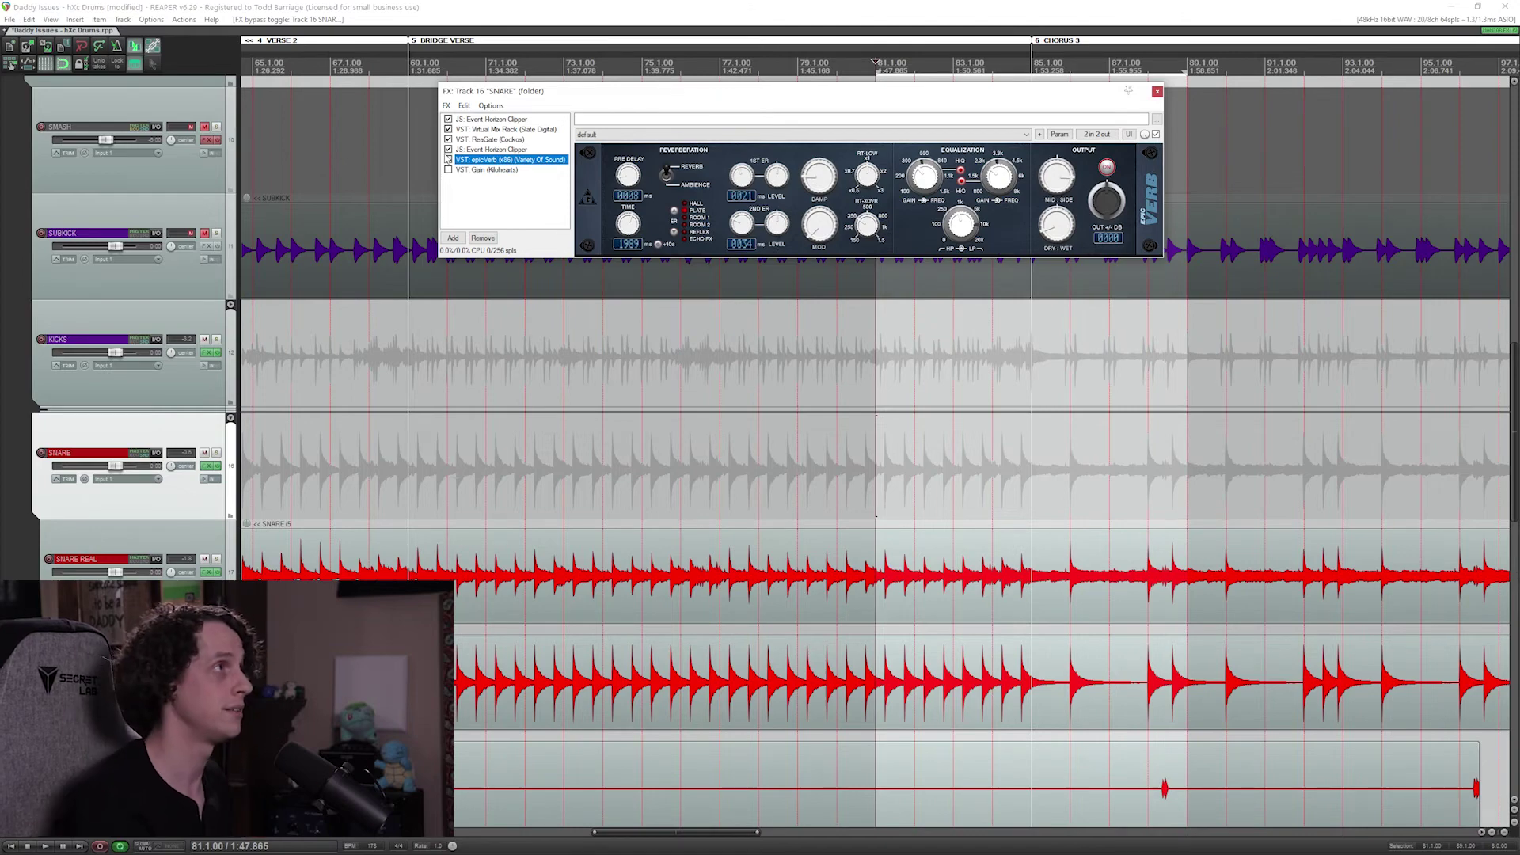
# Step: Close the SNARE effects window, collapse the SNARE folder's child tracks, and briefly play the drum mix
pyautogui.press('Escape')
pyautogui.press('space')
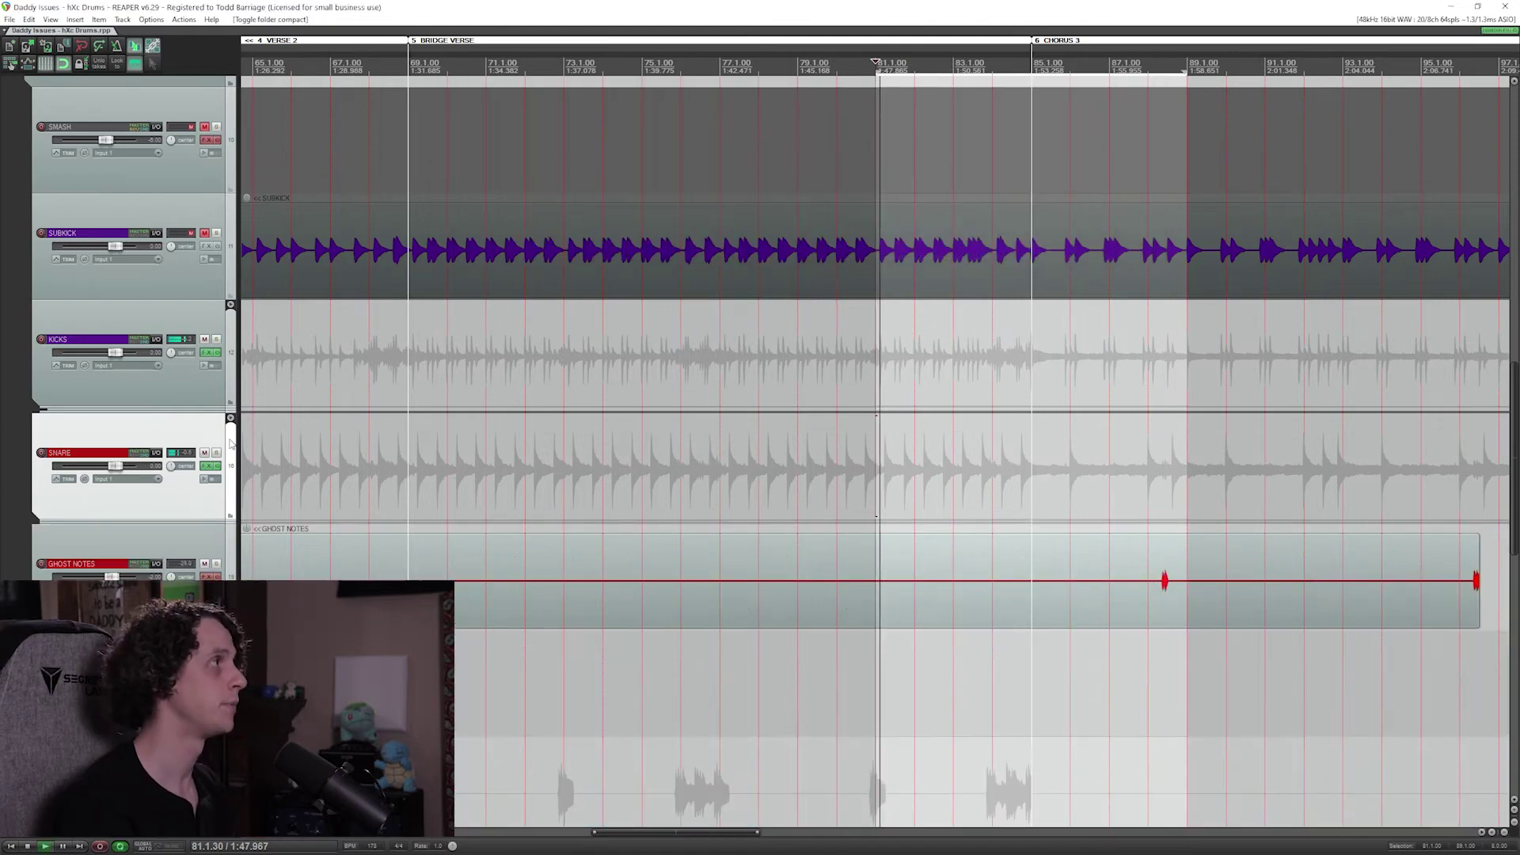
pyautogui.scroll(1, 222, 481)
pyautogui.press('space')
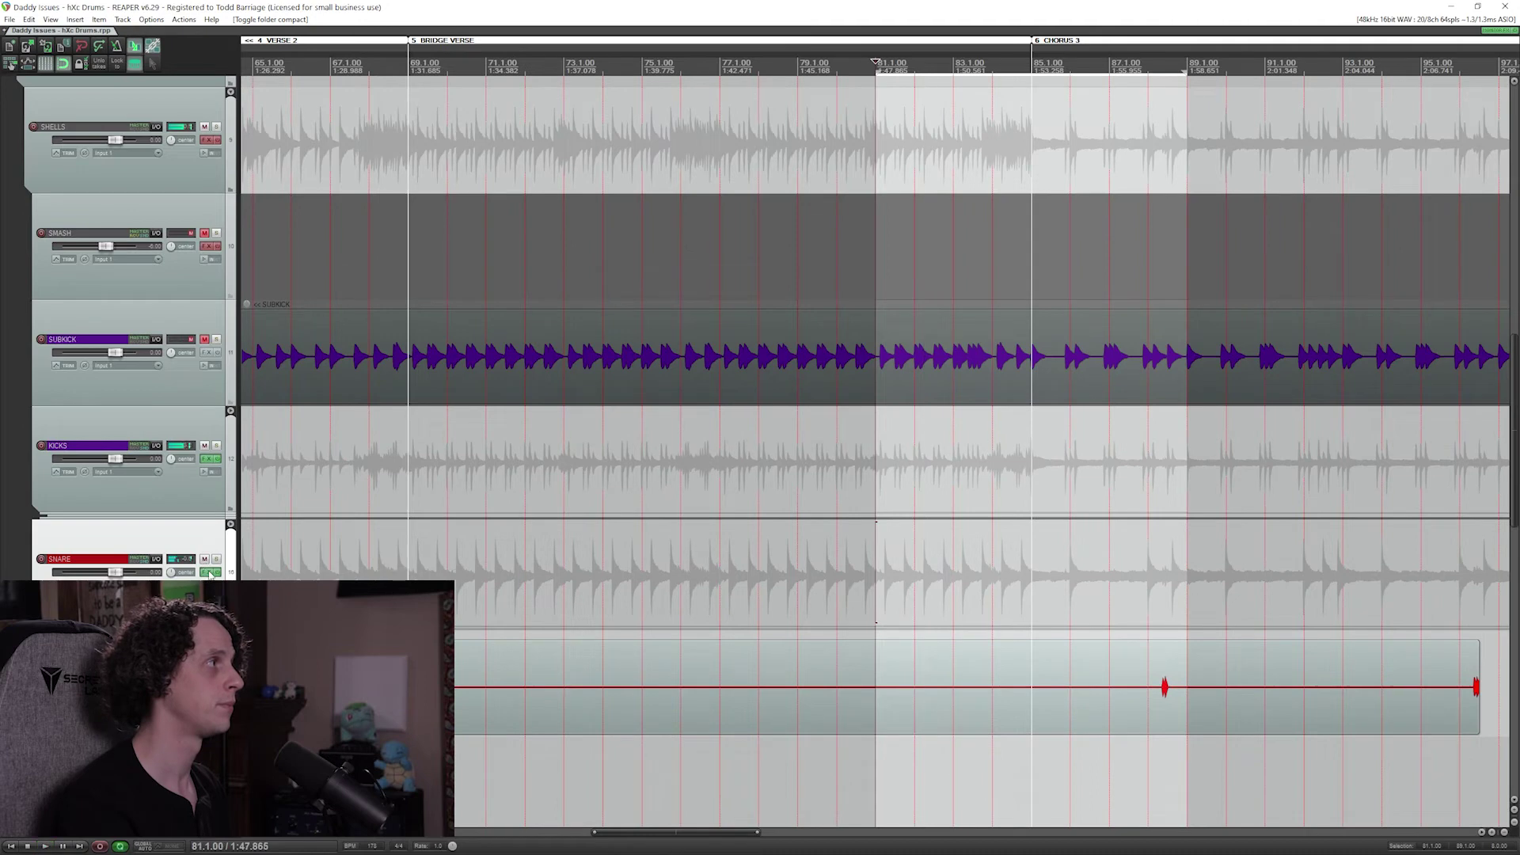
# Step: Enable the Gain plug-in at the end of SNARE's FX chain, close the effects window, and save the project
pyautogui.click(211, 572)
pyautogui.click(449, 170)
pyautogui.click(448, 169)
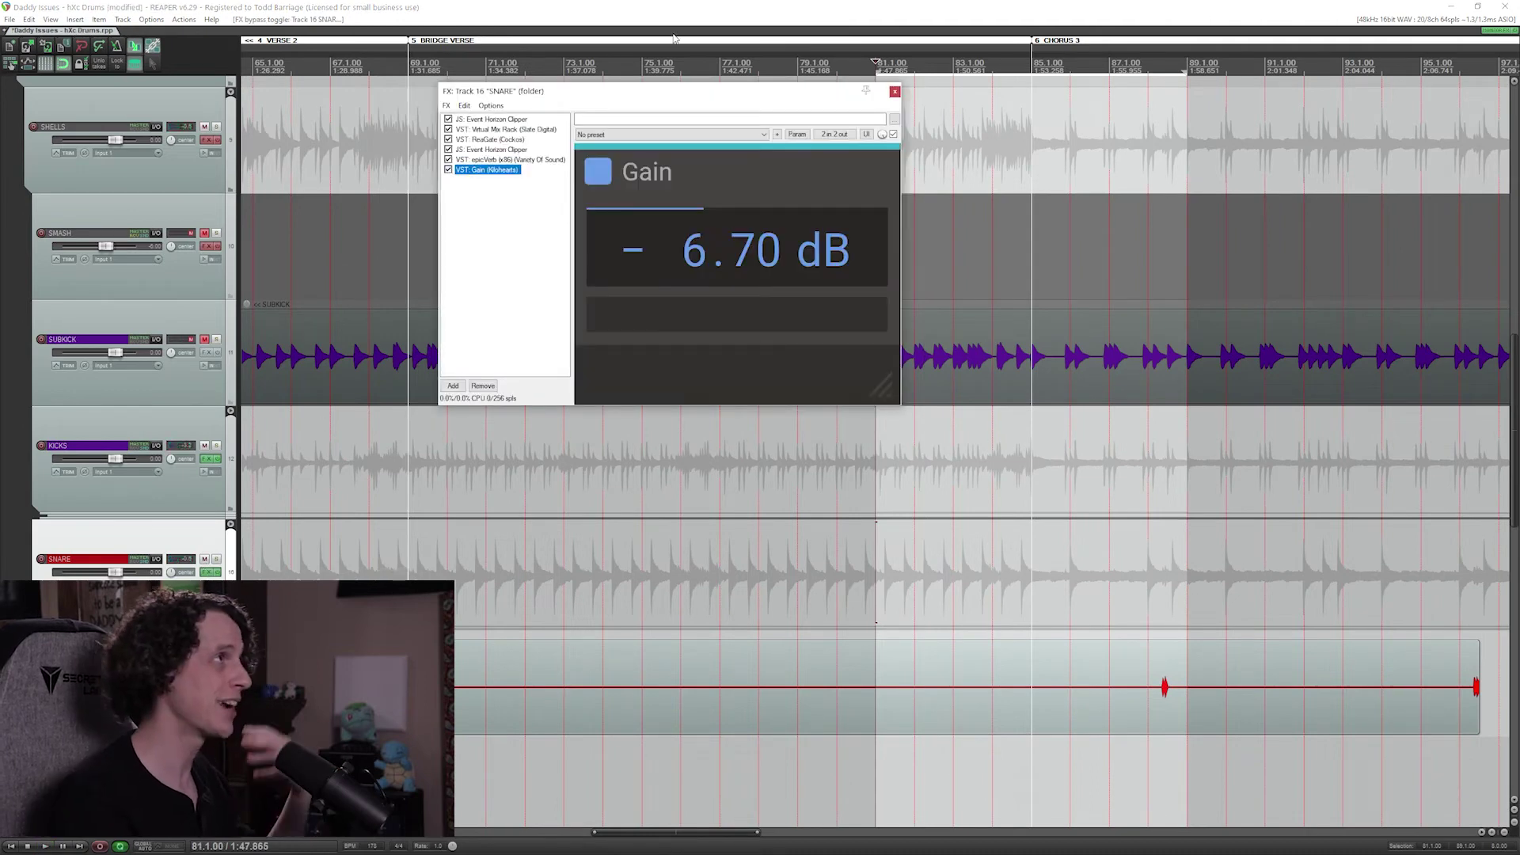
pyautogui.click(895, 92)
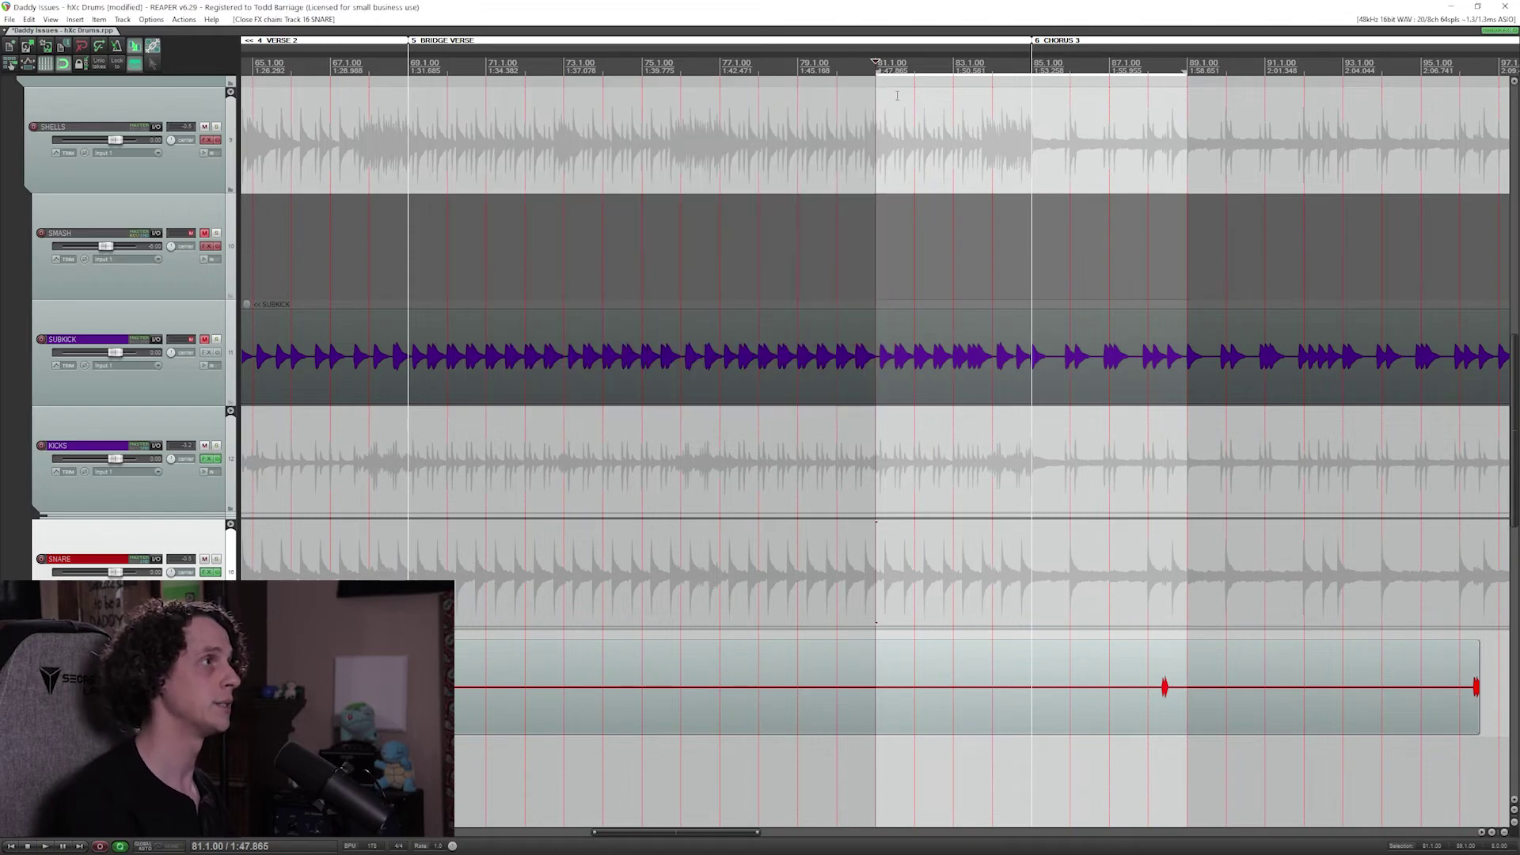
pyautogui.hotkey('ctrl', 's')
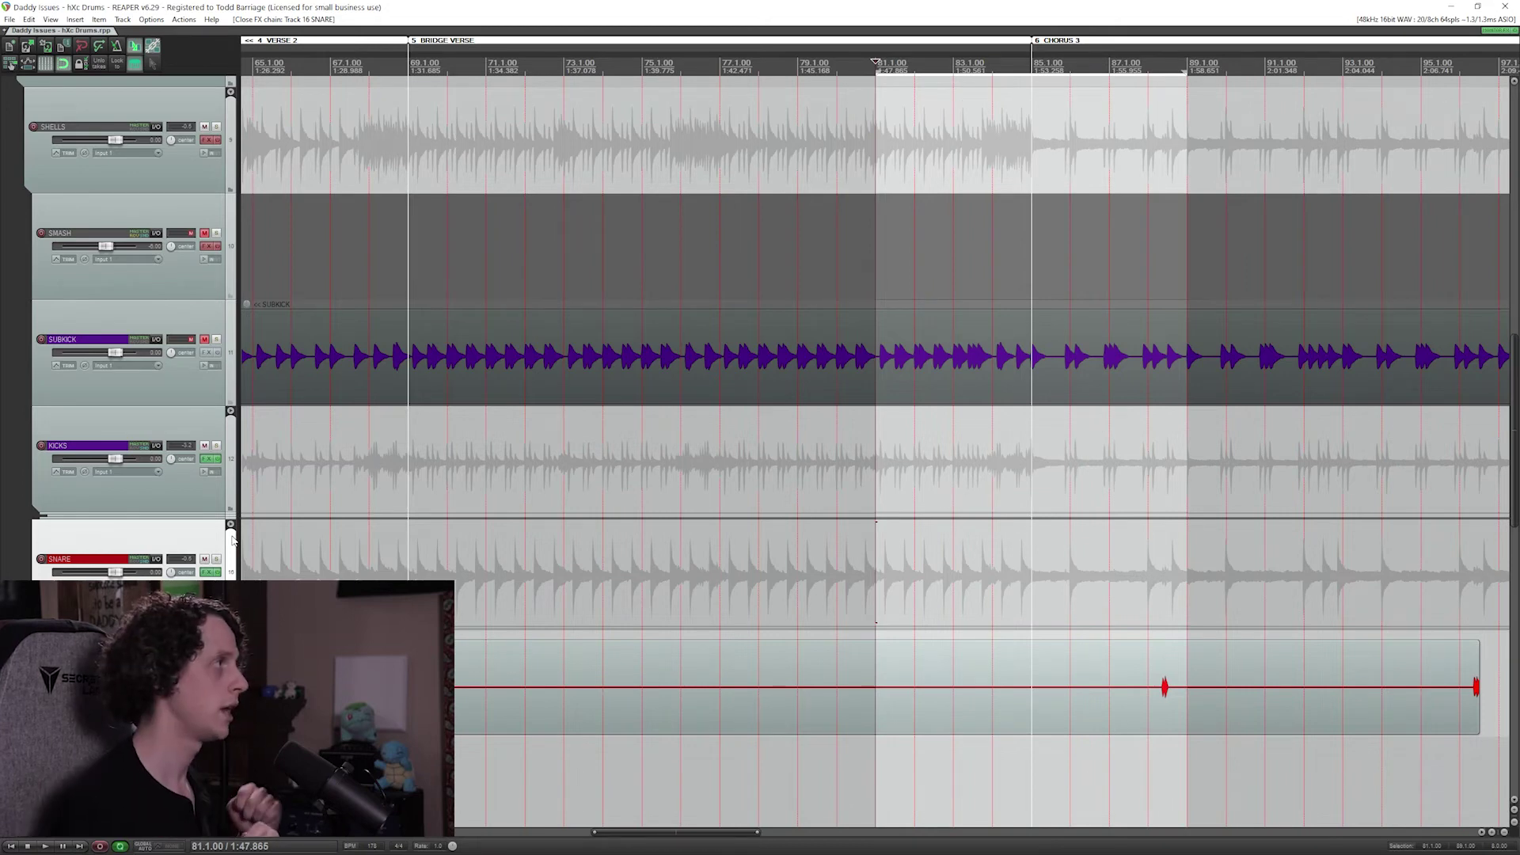
# Step: Play the selected drum section to hear the processed kick and snare in the mix
pyautogui.press('space')
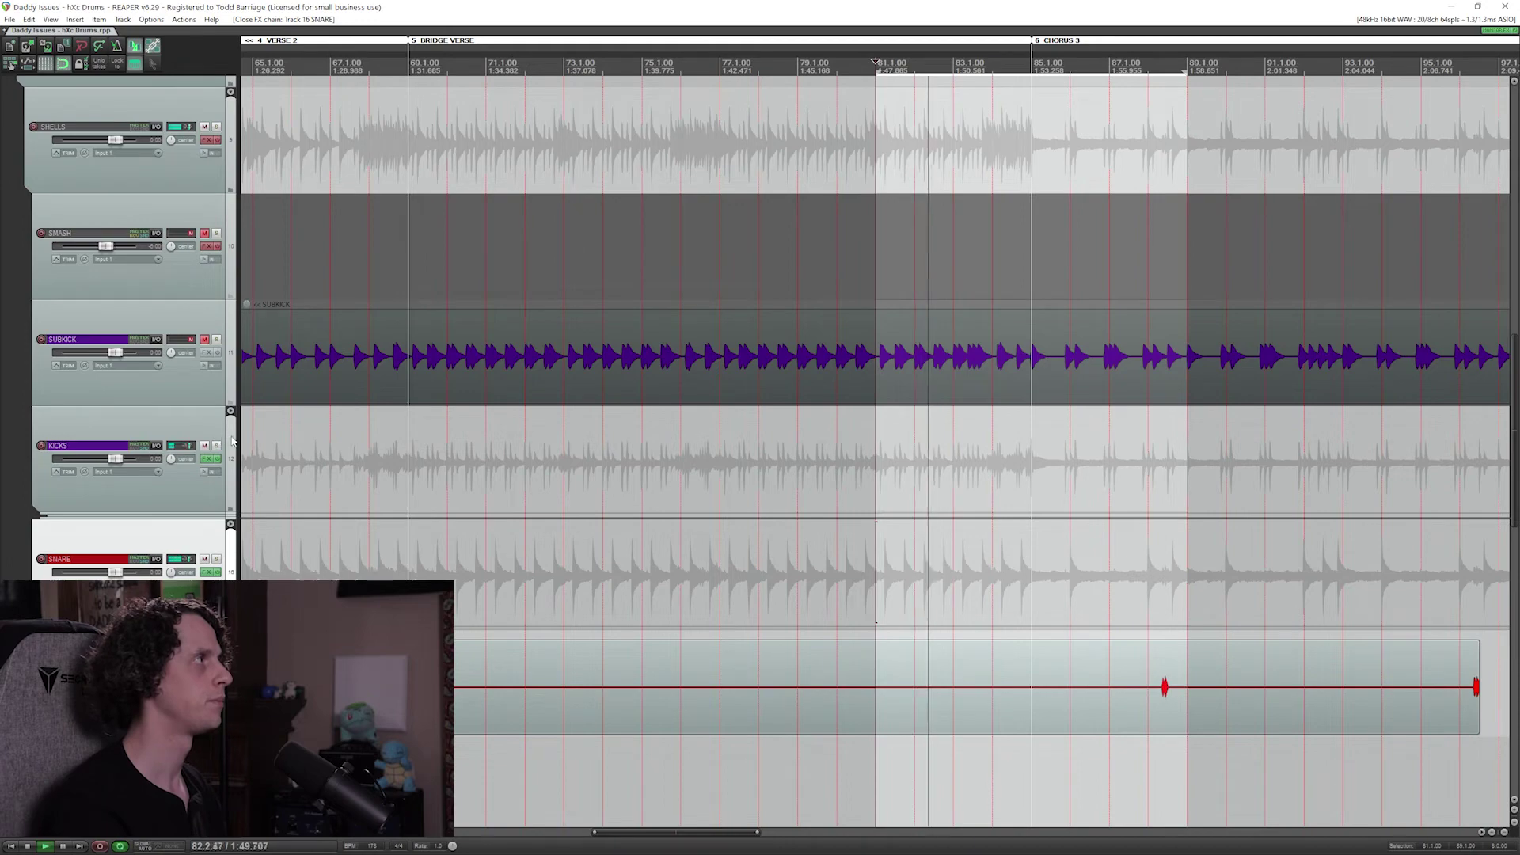
pyautogui.scroll(1, 221, 444)
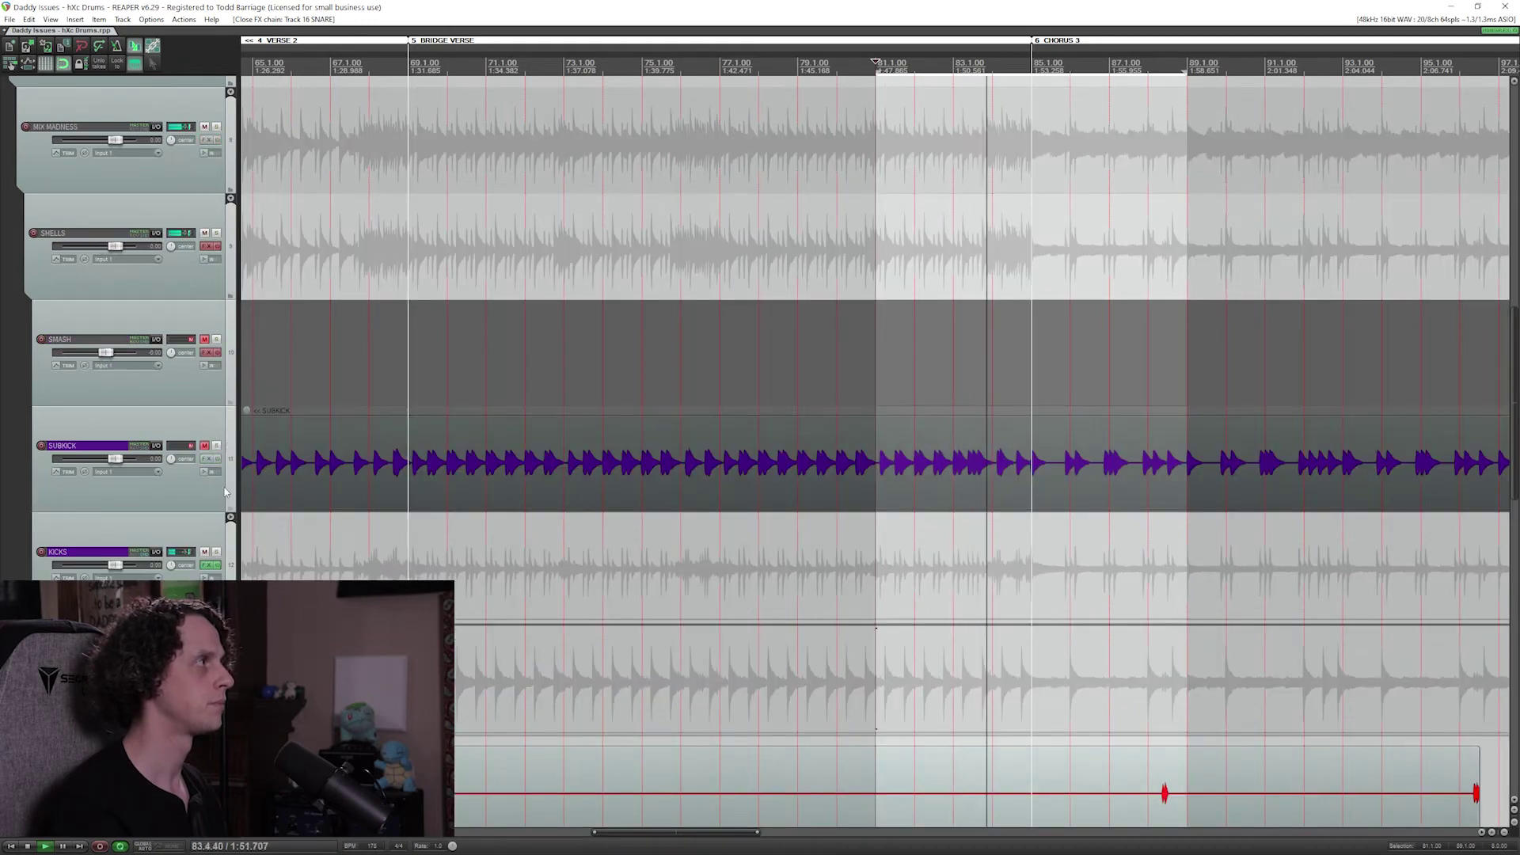
# Step: Bypass the kick and snare effects, mute the SNARE SAMPLE track, and play the selected section to hear the raw drums
pyautogui.click(229, 540)
pyautogui.scroll(-1, 229, 540)
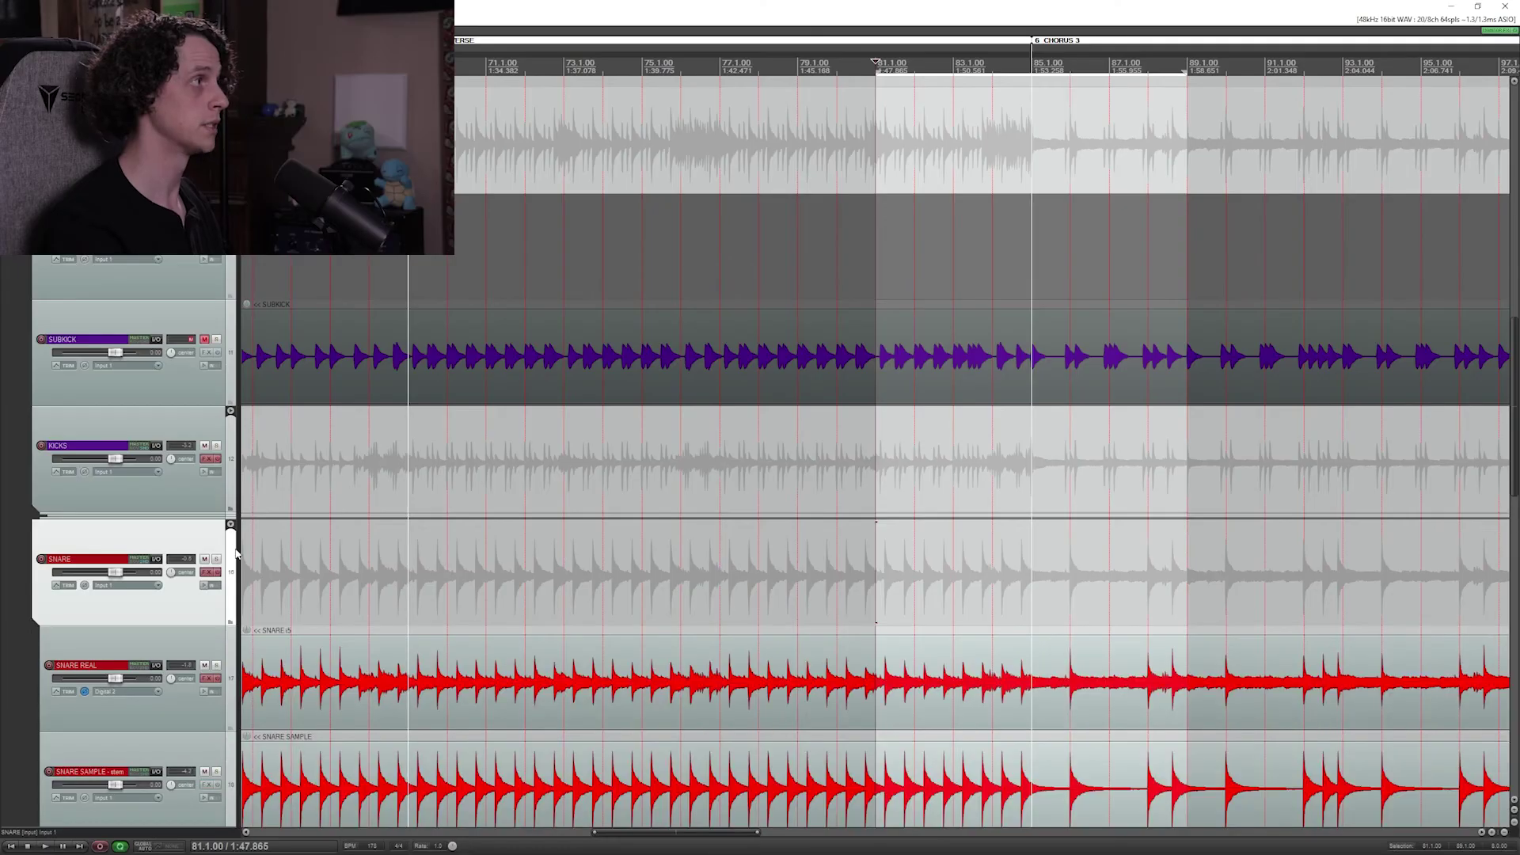
pyautogui.scroll(-1, 208, 668)
pyautogui.click(204, 666)
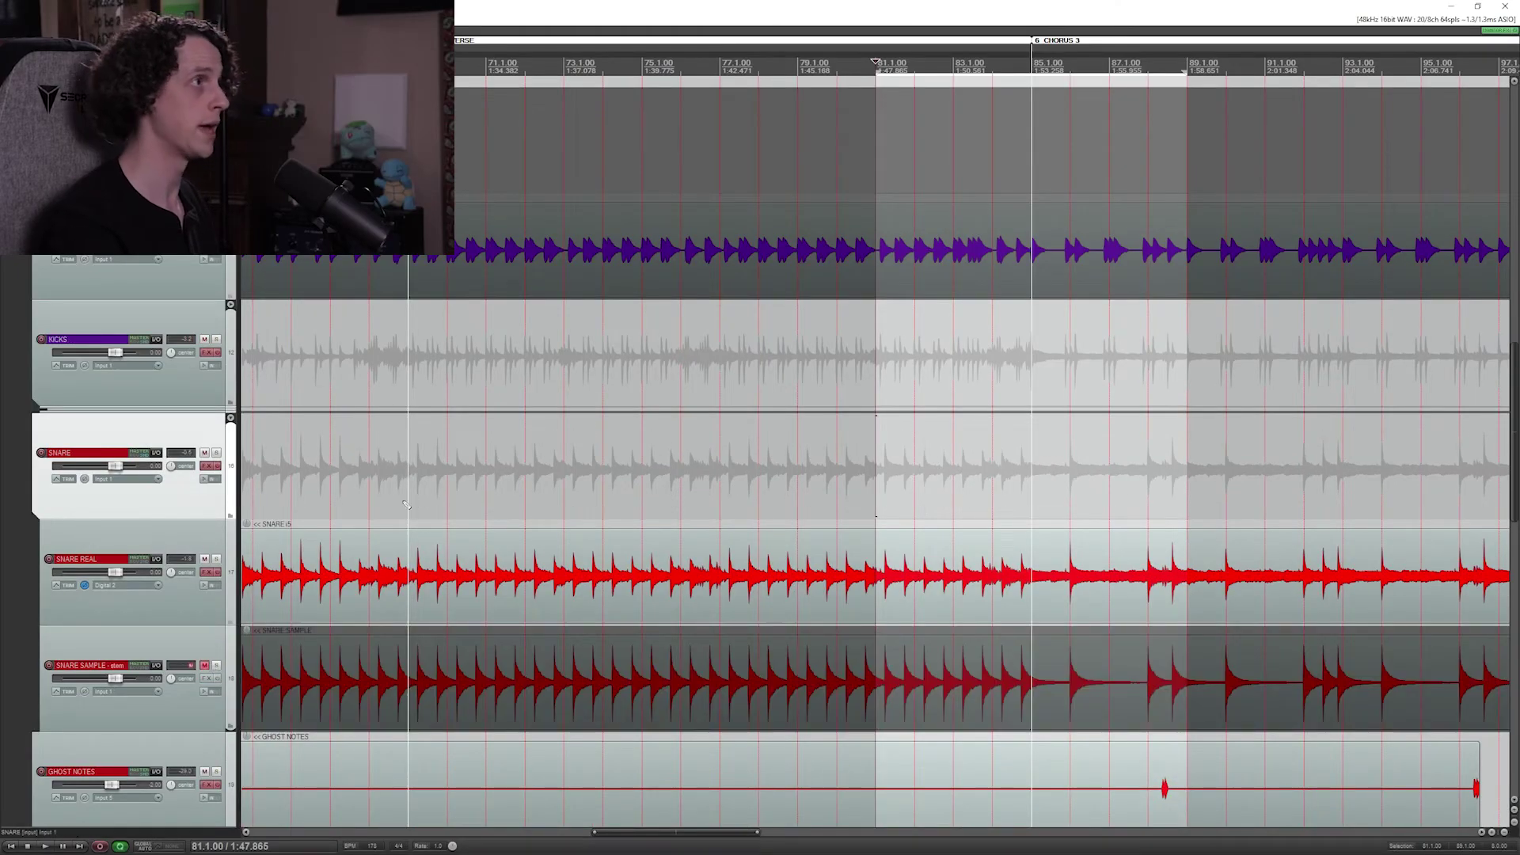
pyautogui.press('space')
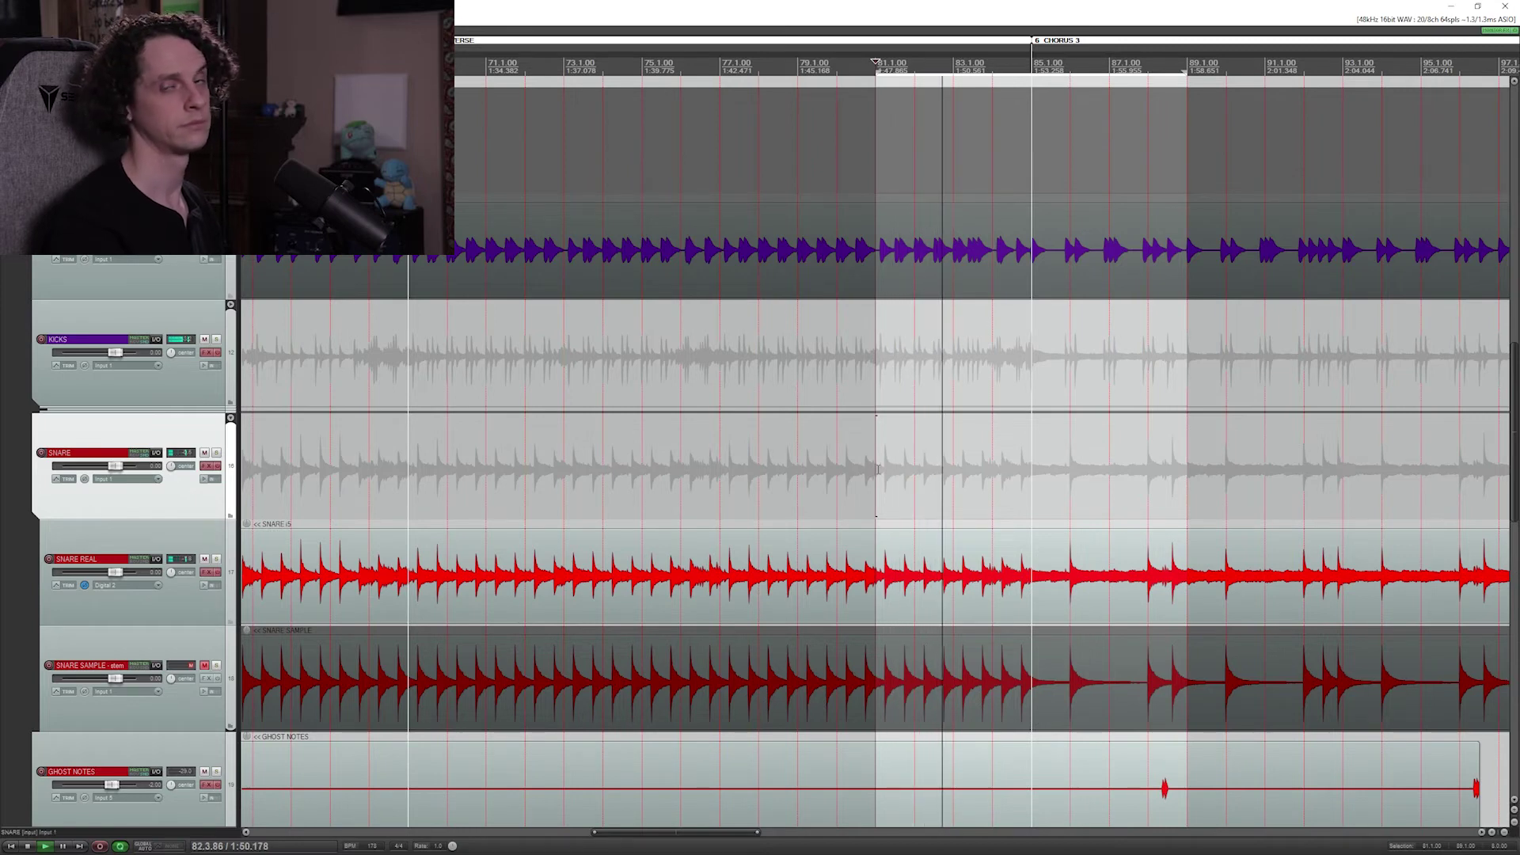
pyautogui.press('space')
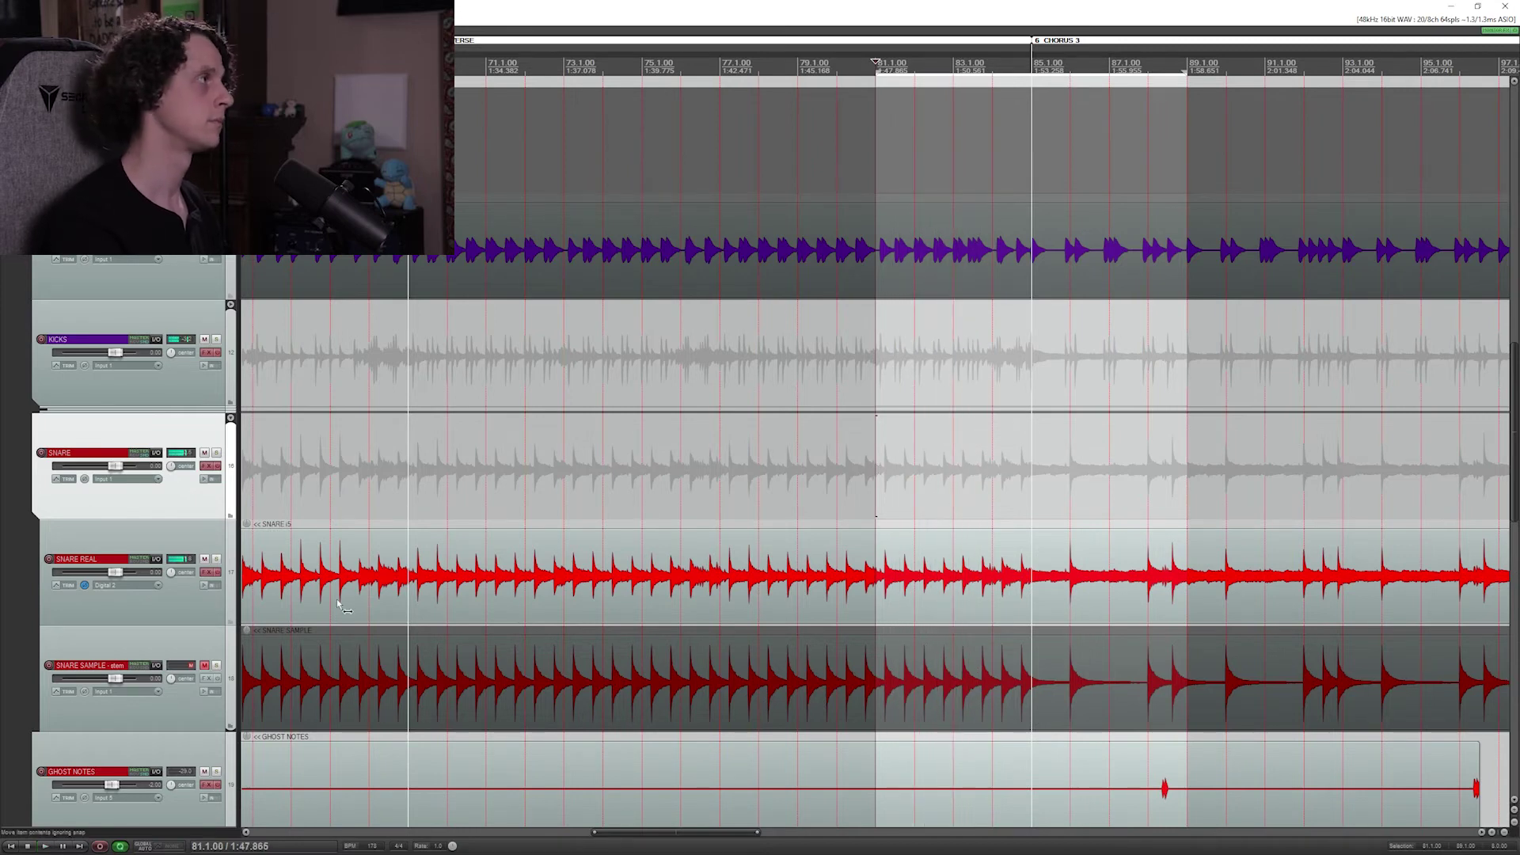
# Step: Select the tracks from KICKS through SNARE SAMPLE and enable their effects together
pyautogui.click(236, 658)
pyautogui.keyDown('shift'); pyautogui.click(228, 355); pyautogui.keyUp('shift')
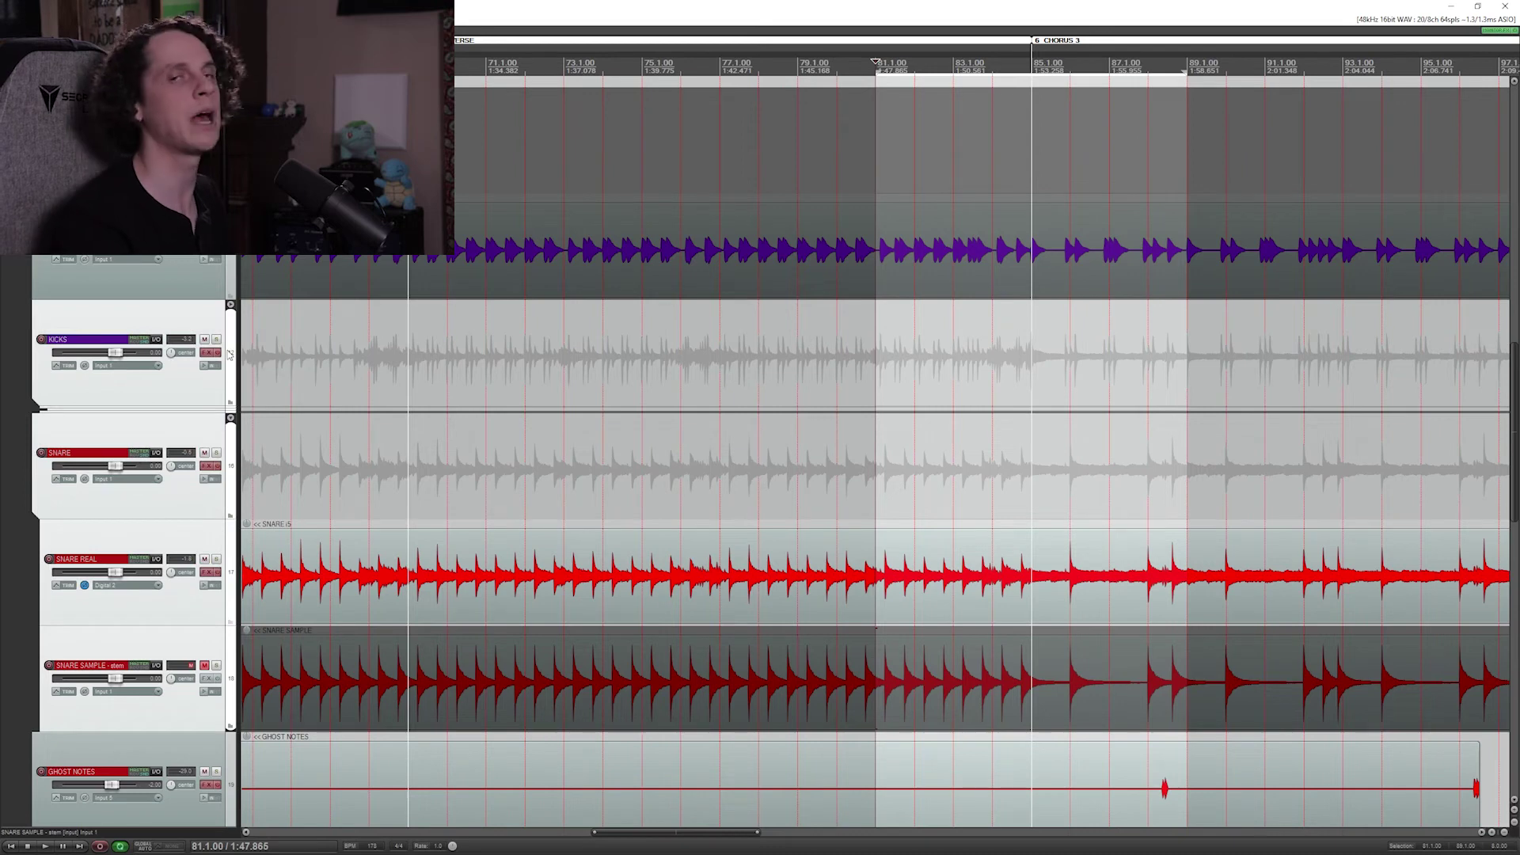
pyautogui.click(219, 354)
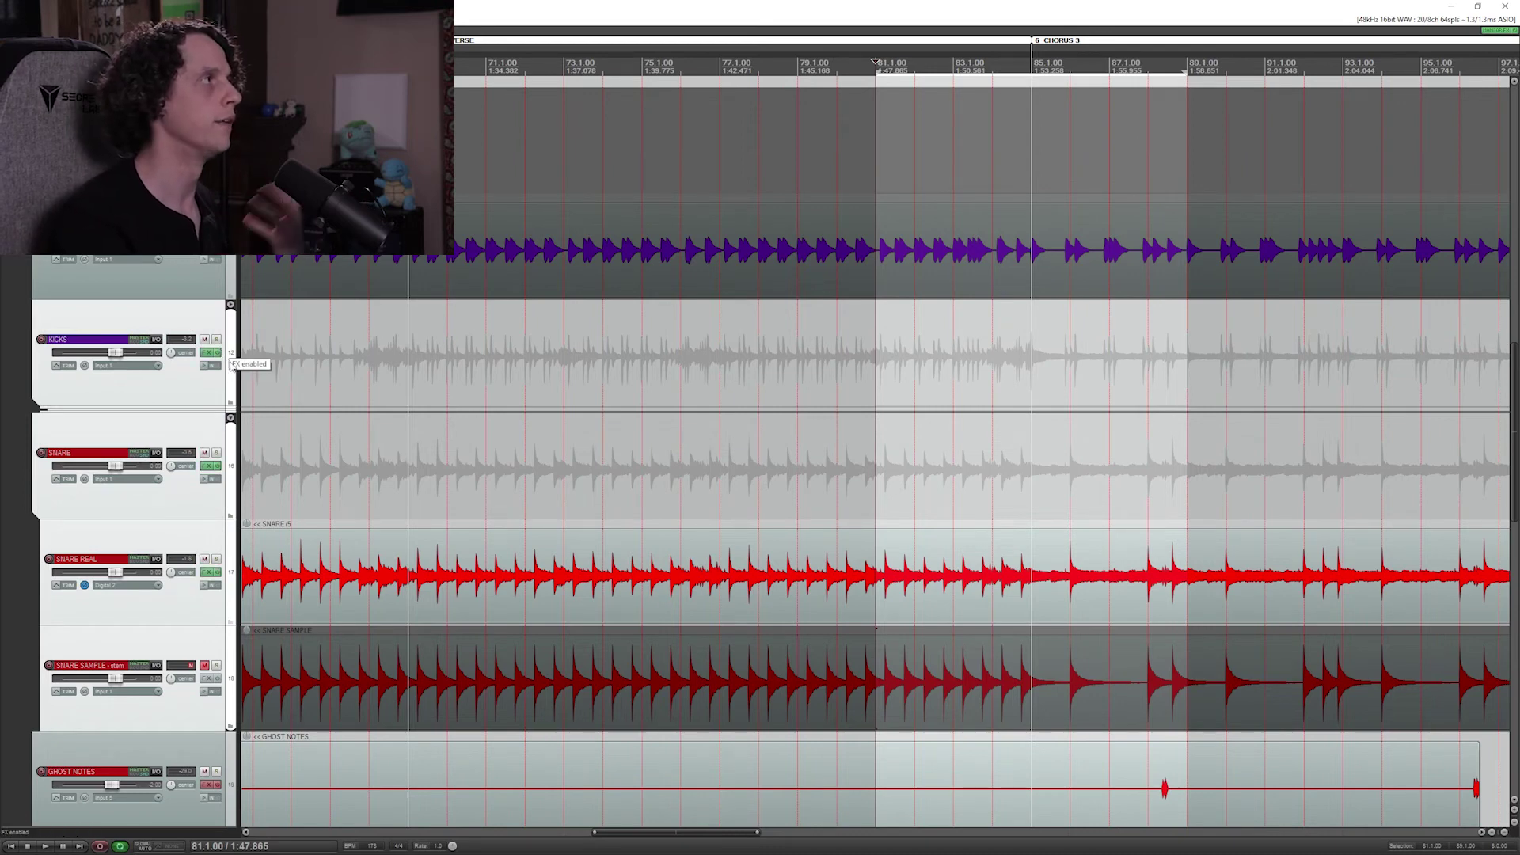
# Step: Unmute the SNARE SAMPLE track and collapse the SNARE folder's child tracks
pyautogui.click(232, 457)
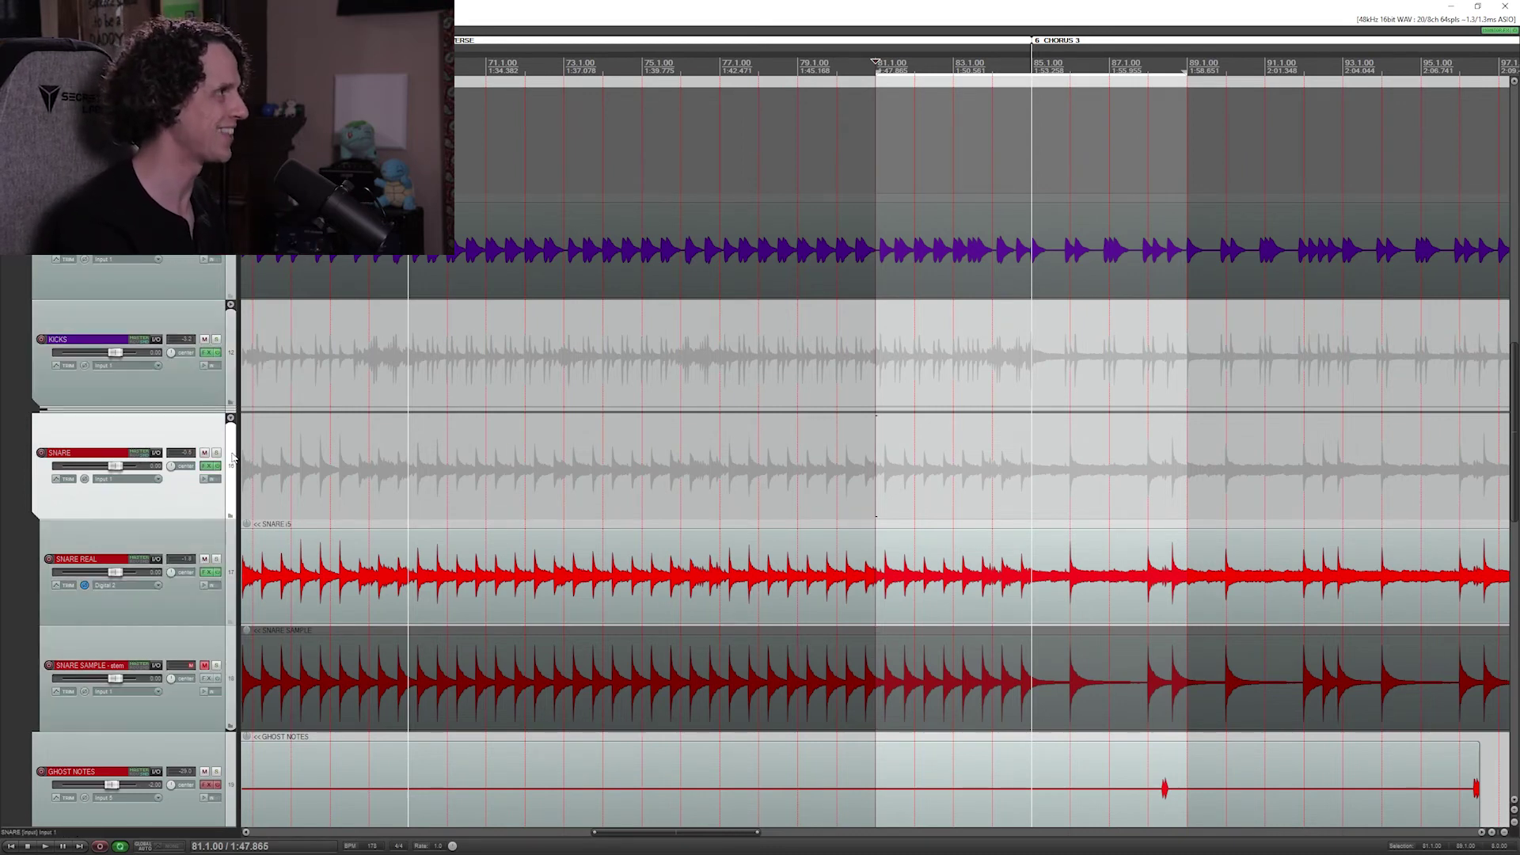
pyautogui.click(204, 666)
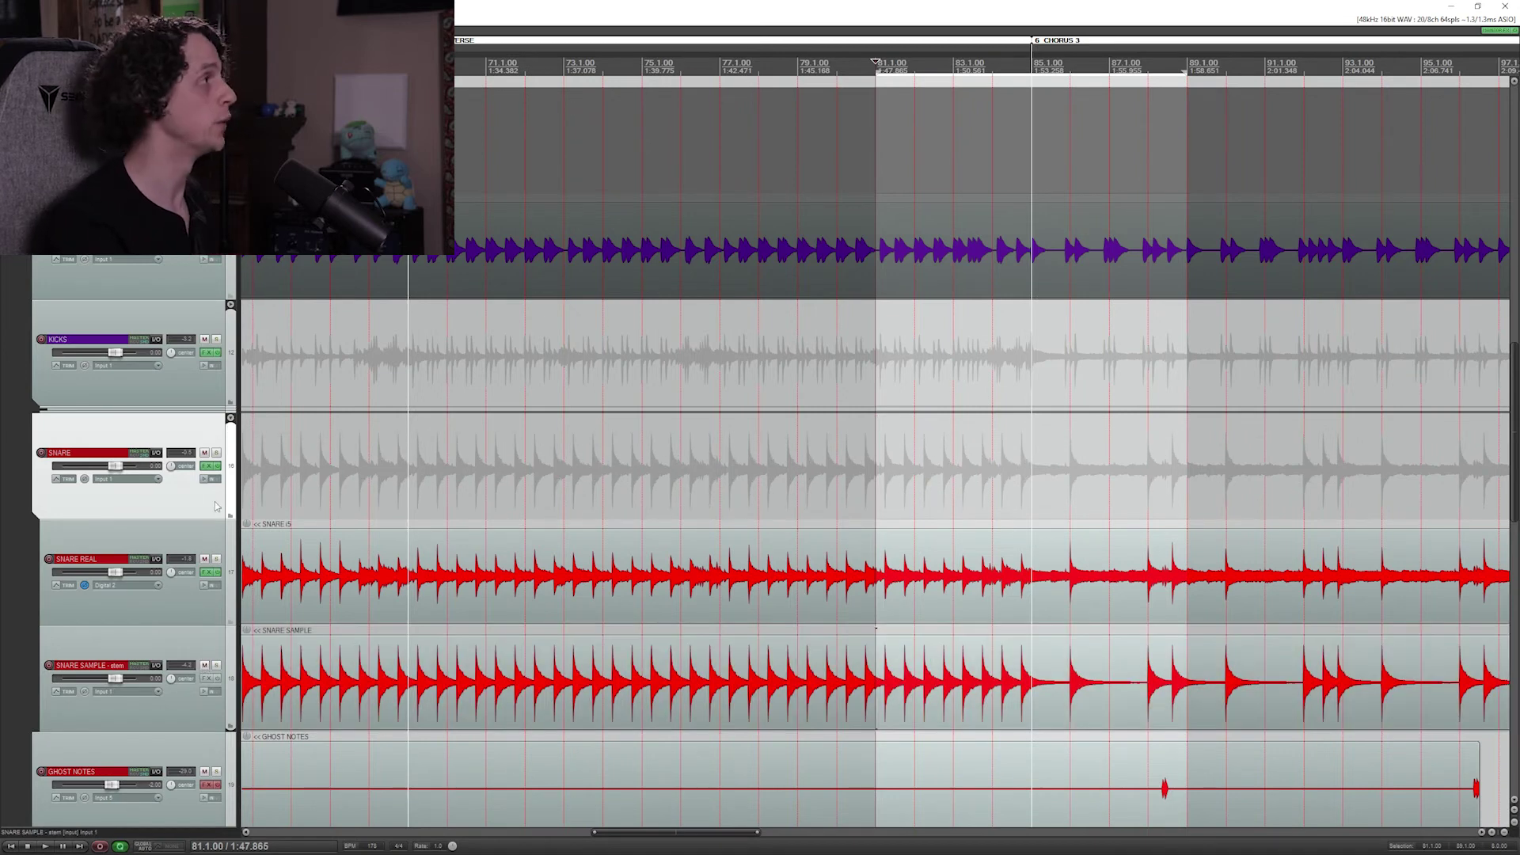
pyautogui.click(231, 430)
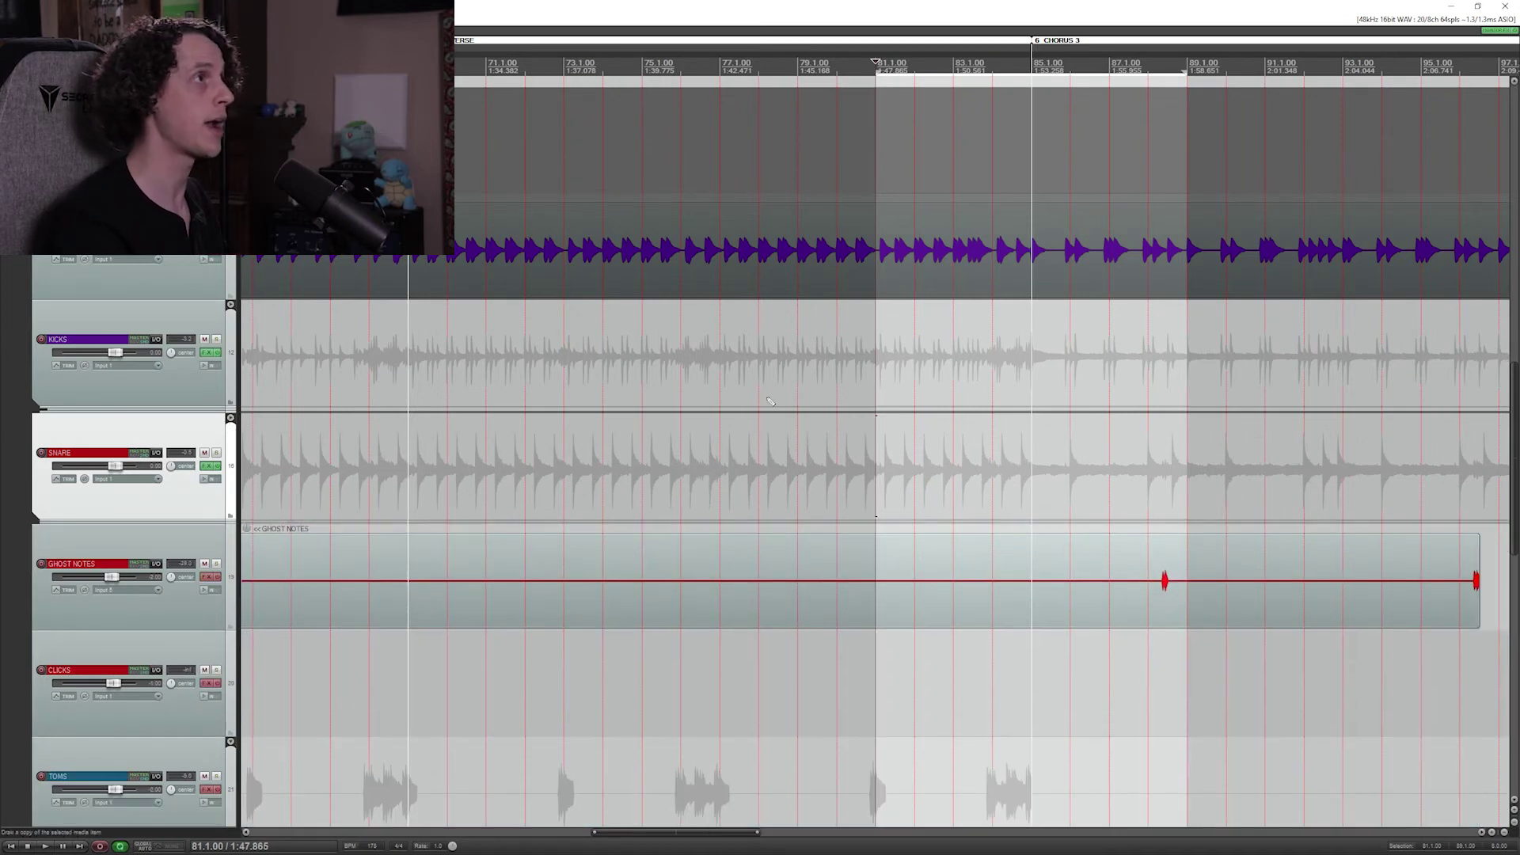
# Step: Play the drums together with the NOT DRUMS folder, raise that folder's volume slightly, and select the DRUMS folder
pyautogui.click(879, 342)
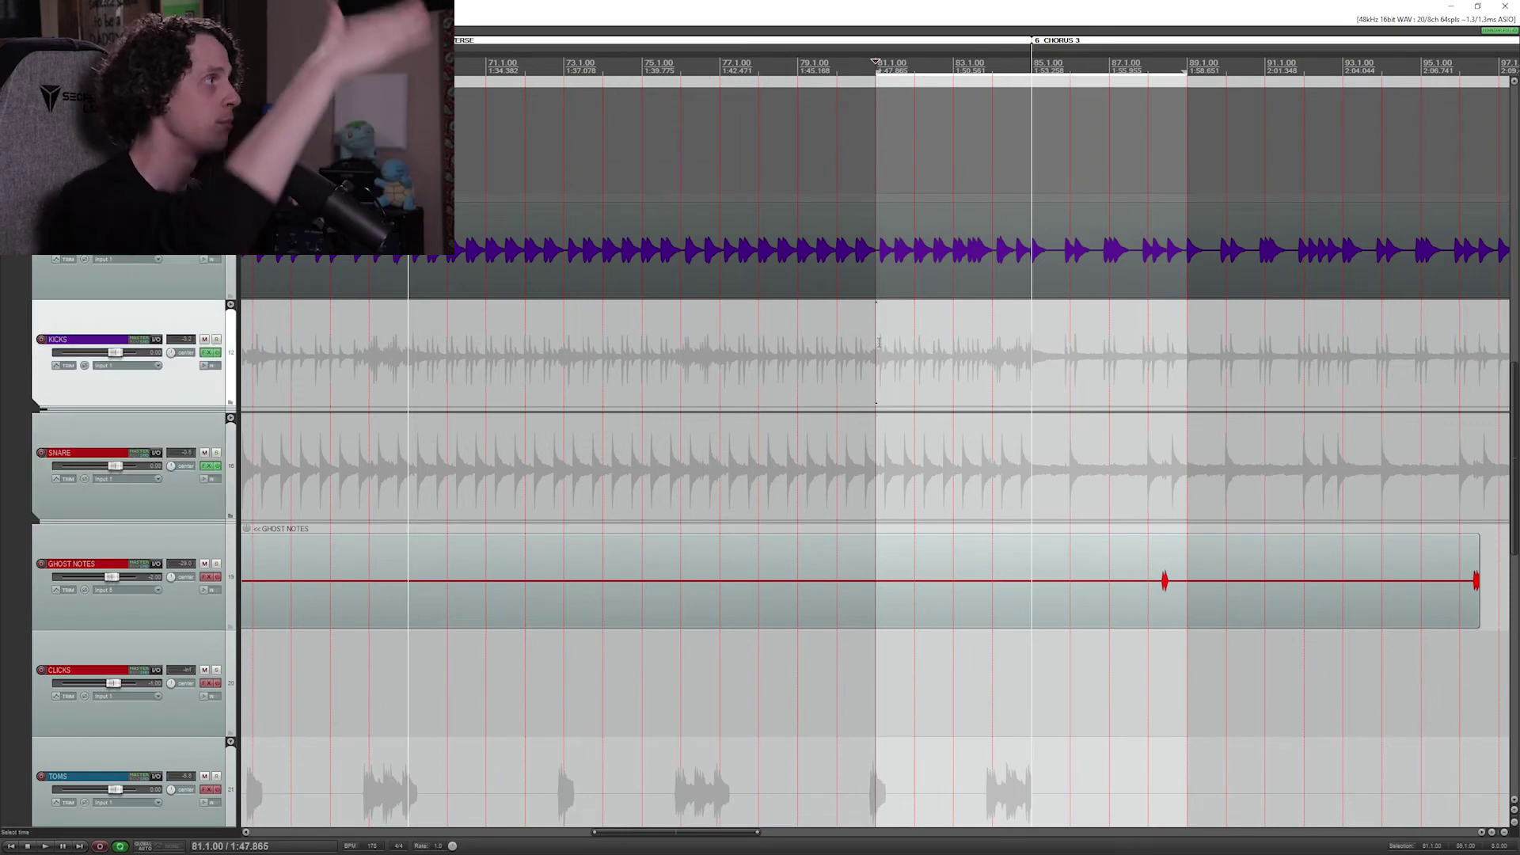
pyautogui.press('space')
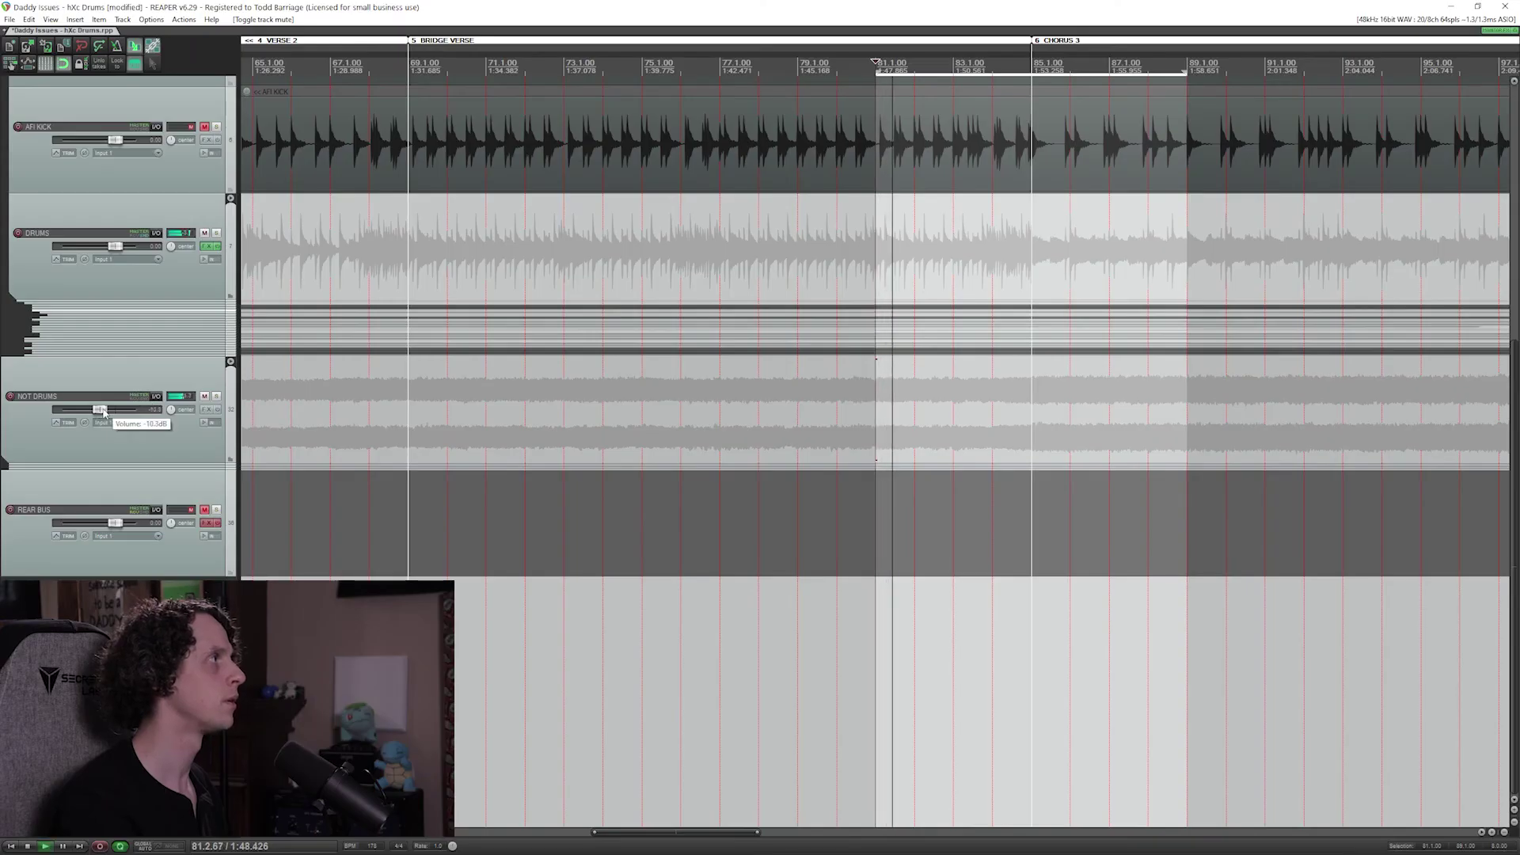
pyautogui.moveTo(104, 408); pyautogui.dragTo(105, 409)
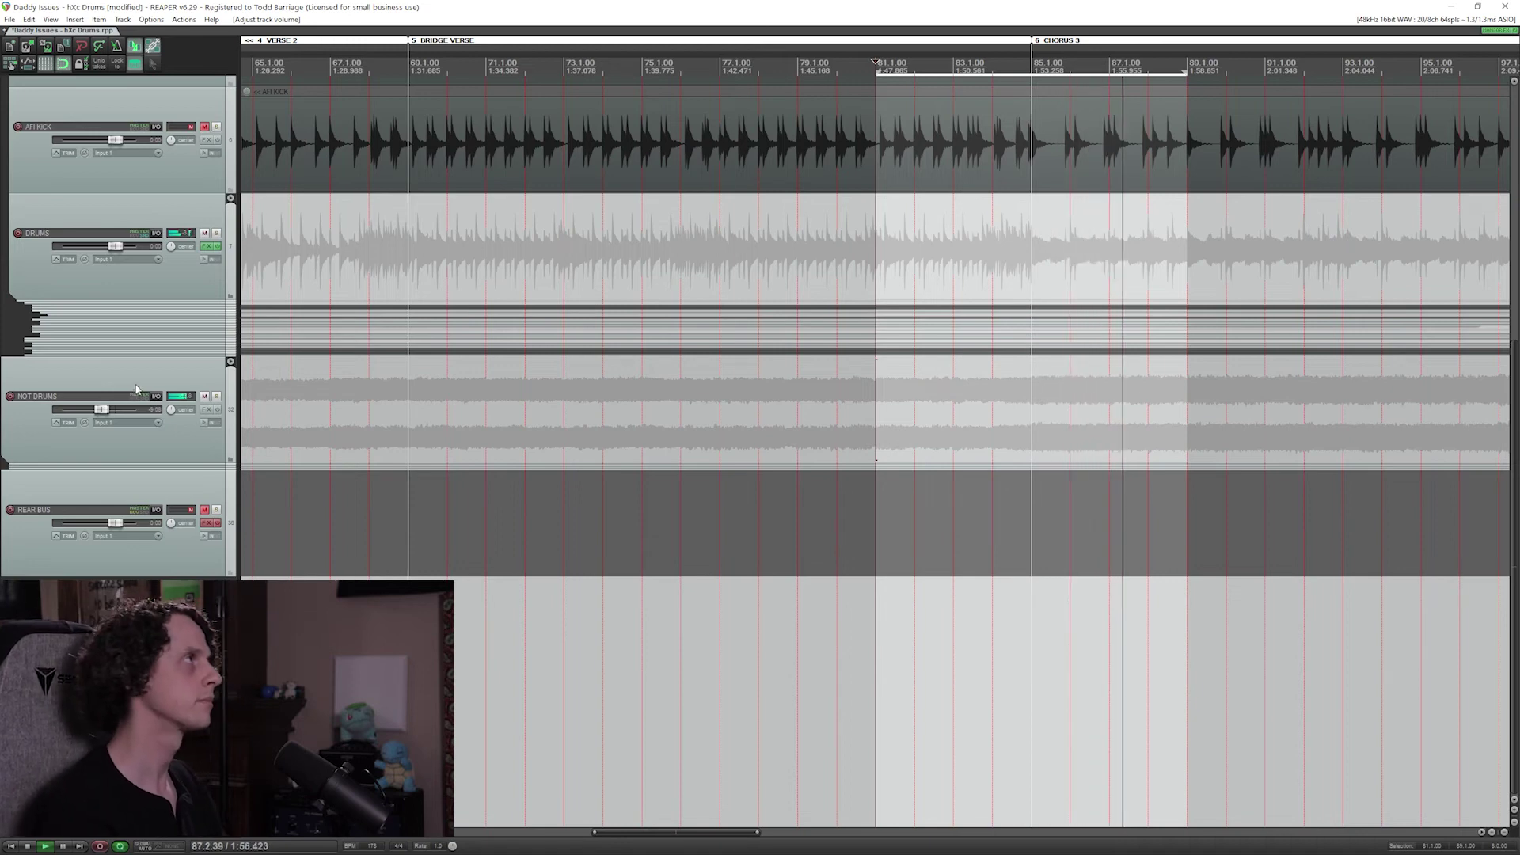
pyautogui.click(223, 247)
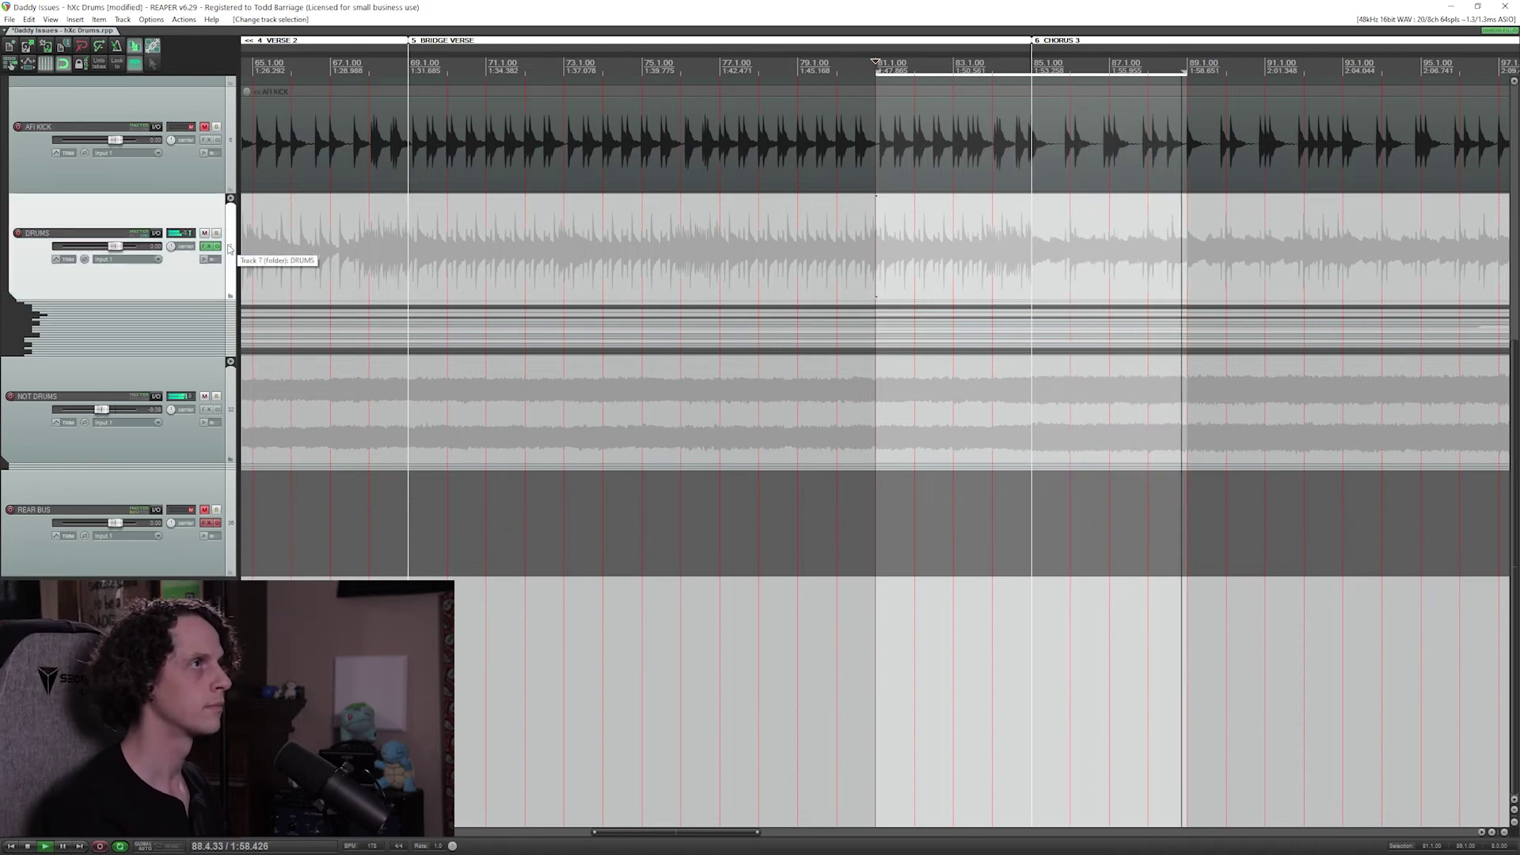